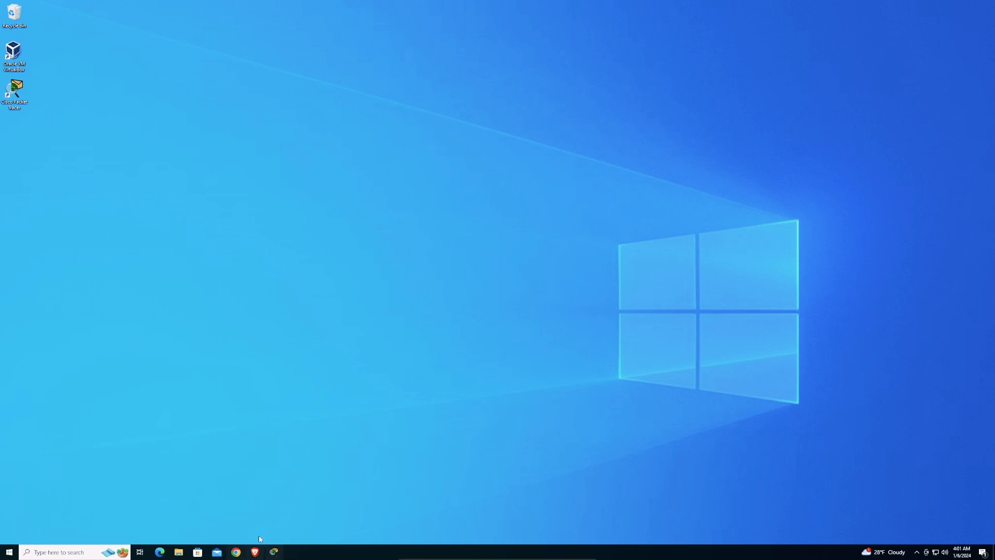
- Open Brave full-screen and search for 'cisco netacad'
click(254, 553)
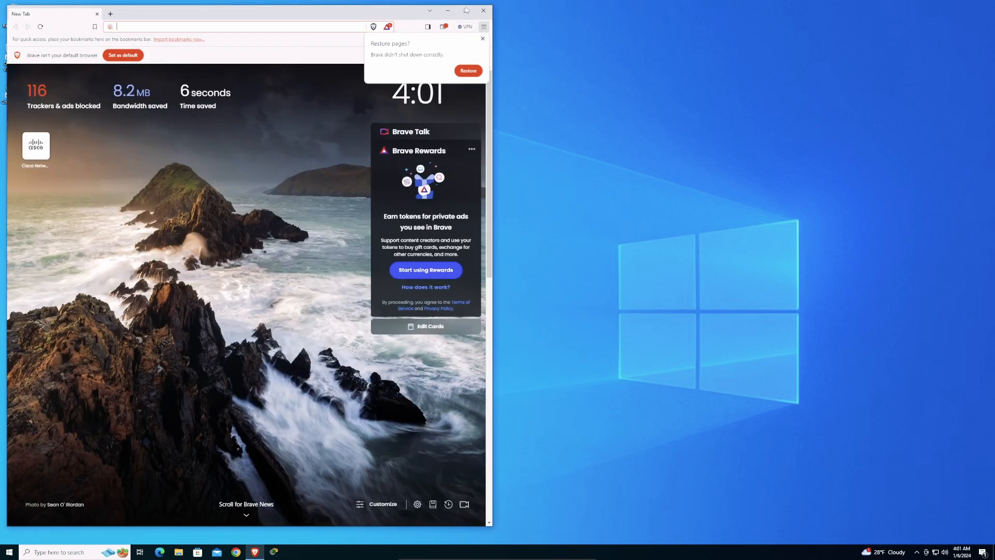
click(466, 11)
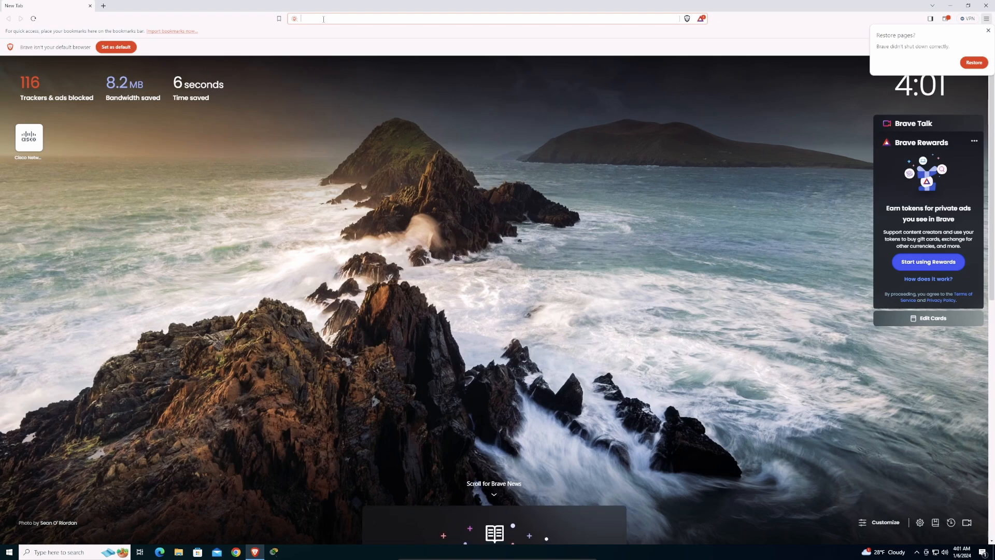
text(cisco n)
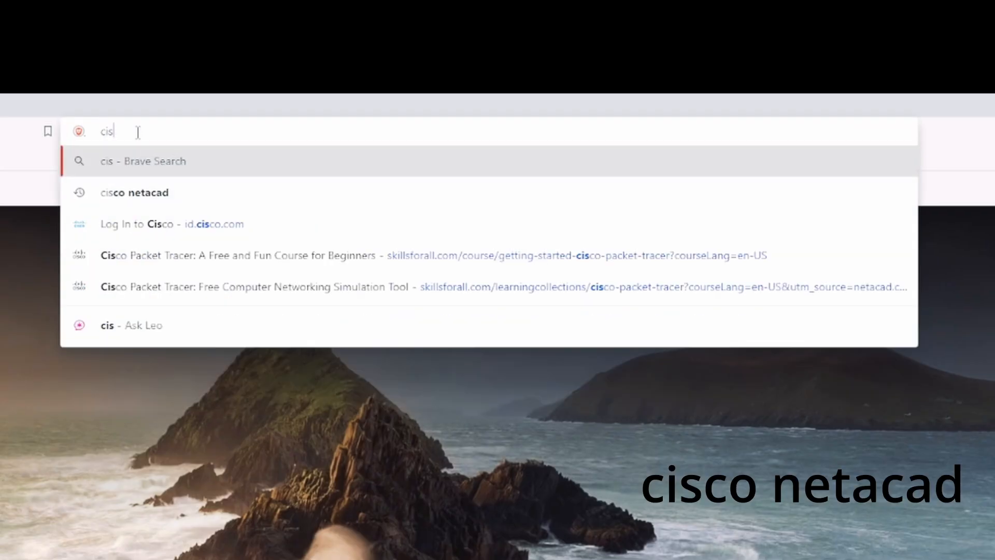
text(etacad)
key(Return)
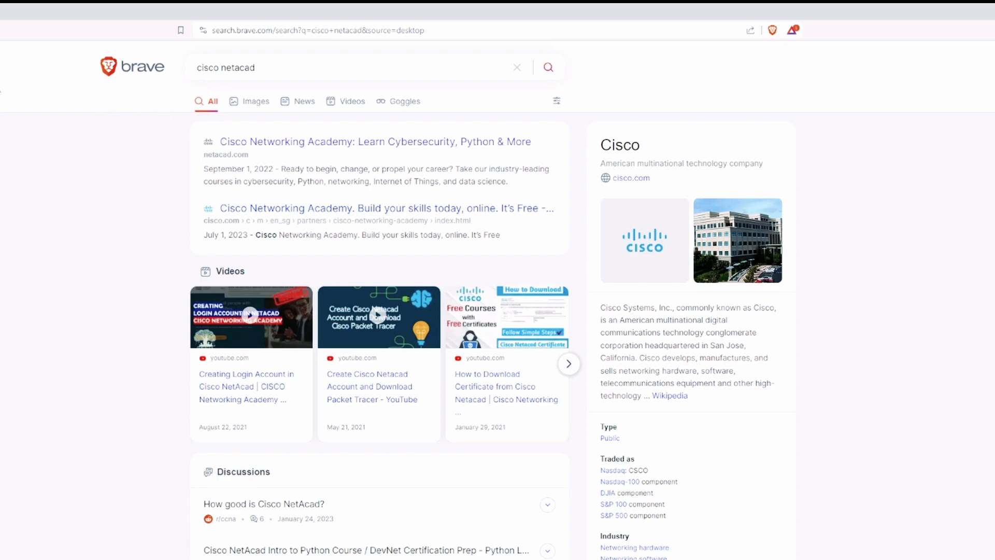
- Open the Cisco Networking Academy result at the top of the search list
click(336, 142)
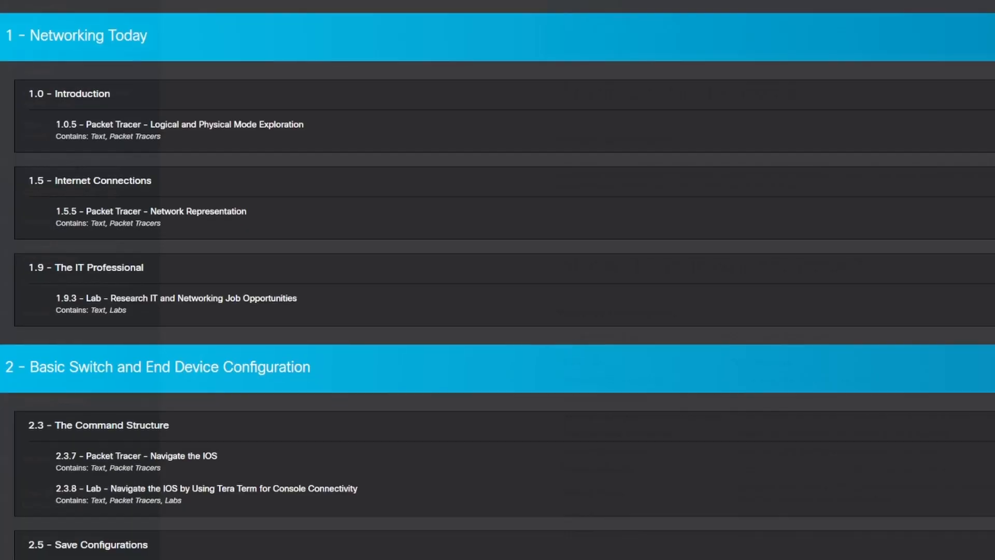
scroll(498, 280, down, 15)
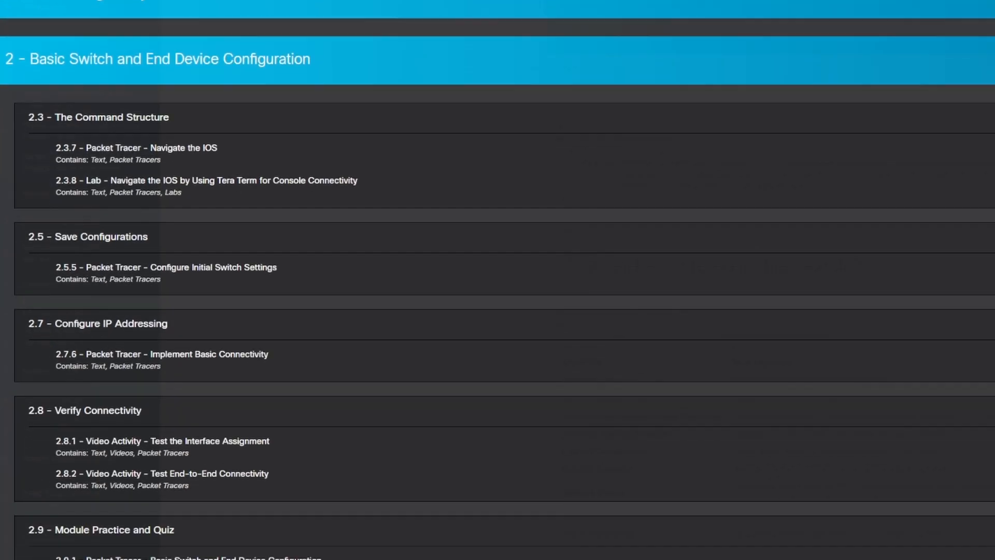
scroll(498, 280, down, 9)
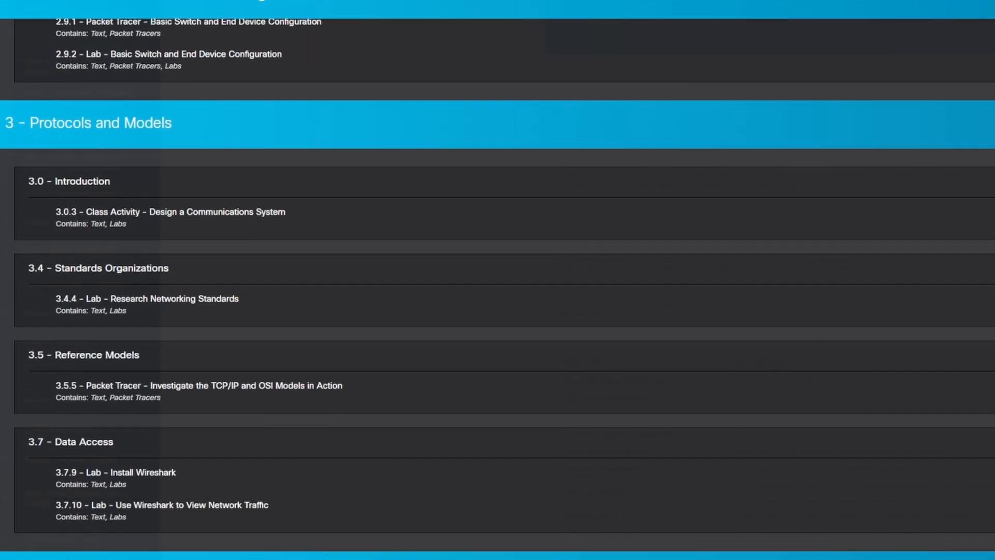
scroll(498, 279, down, 12)
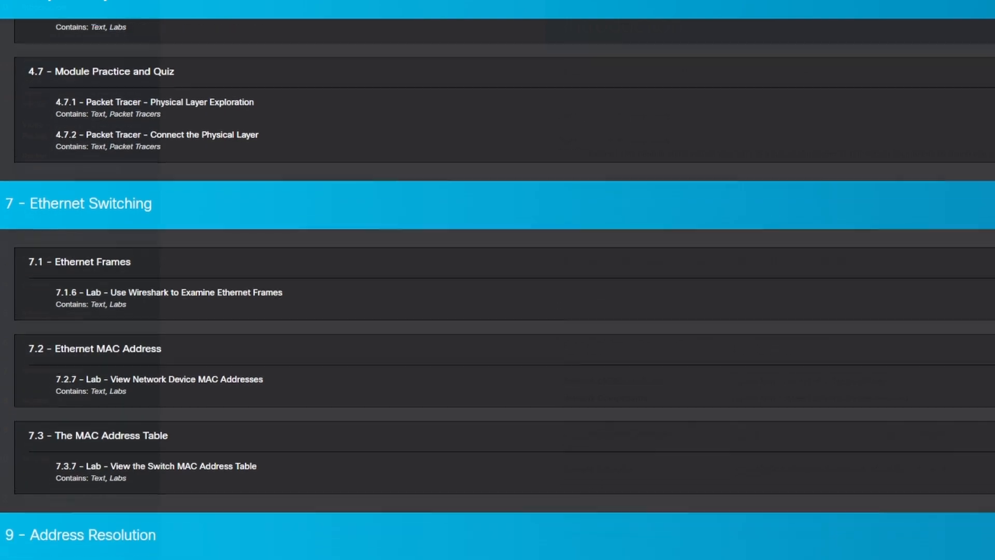
scroll(498, 280, down, 10)
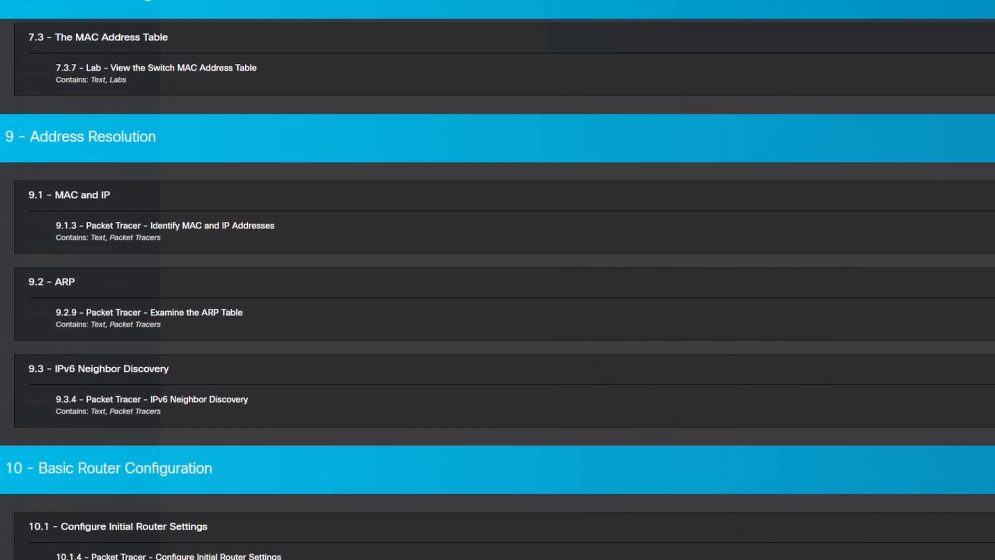
scroll(497, 280, down, 10)
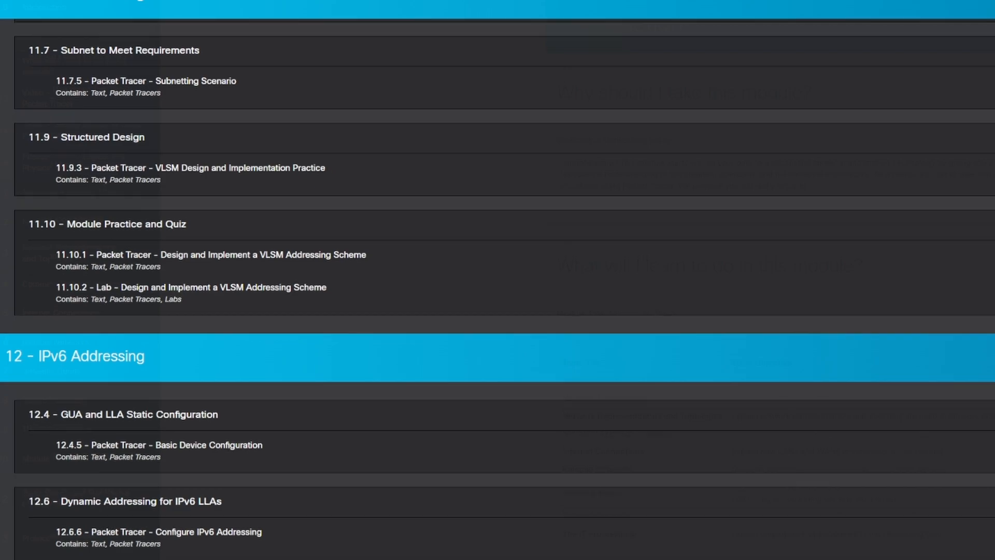
scroll(497, 280, down, 7)
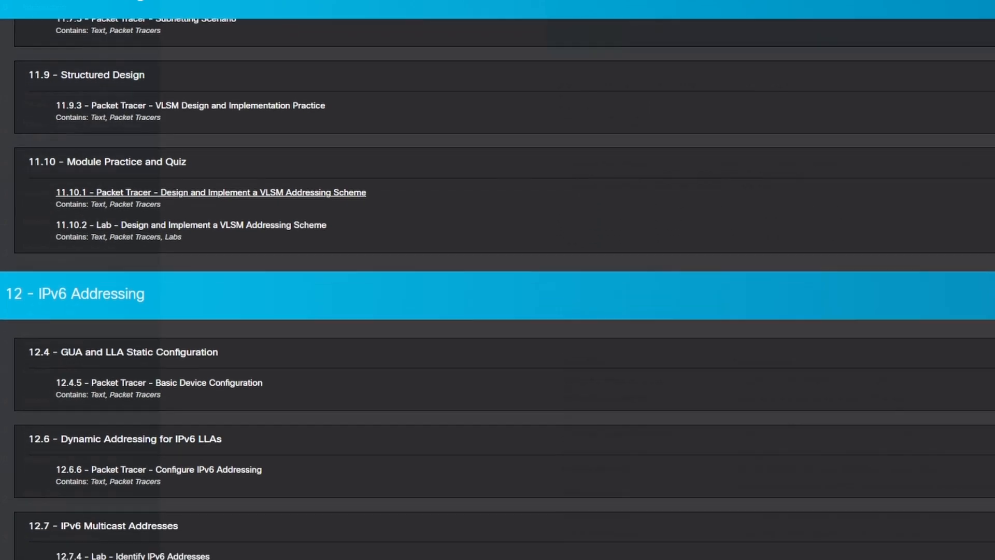
scroll(498, 280, down, 8)
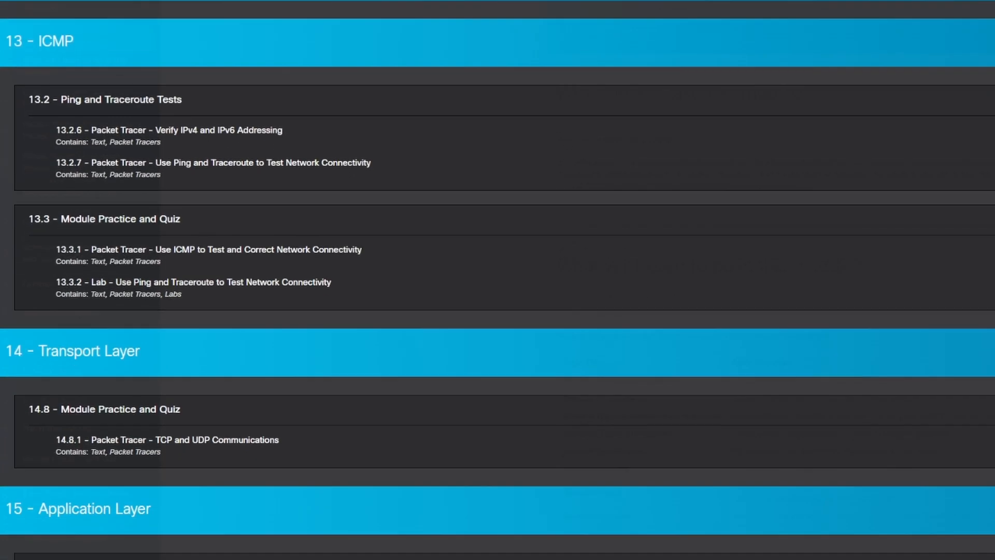
scroll(497, 279, down, 8)
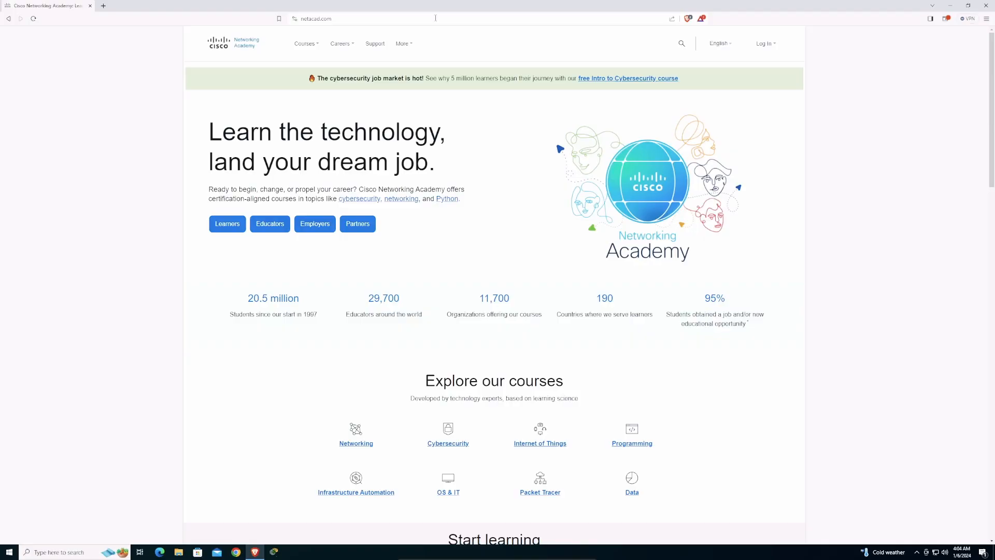
double_click(435, 17)
click(518, 340)
- Sign in to Networking Academy with the saved email and the account password
click(772, 46)
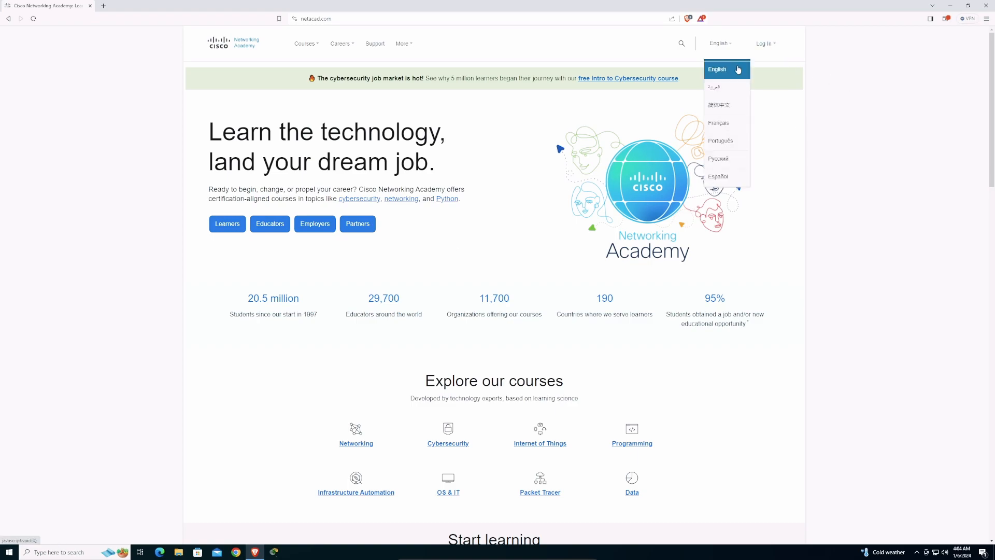
click(766, 68)
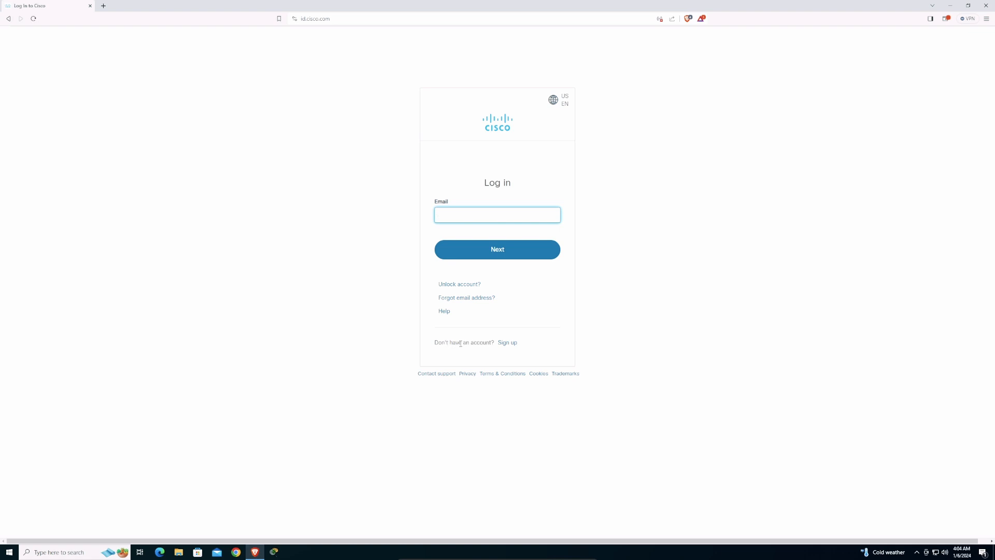
click(507, 343)
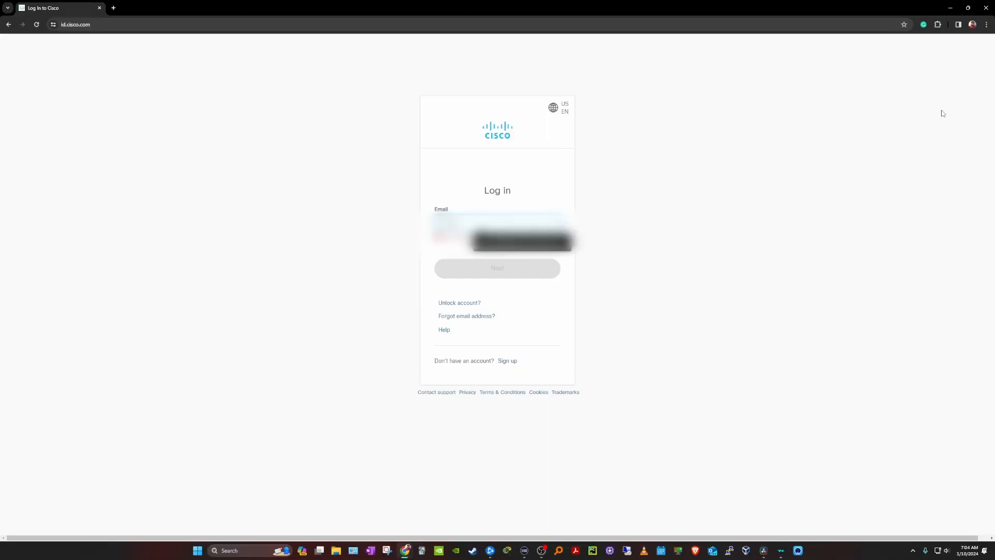
key(Down)
key(Return)
key(Return)
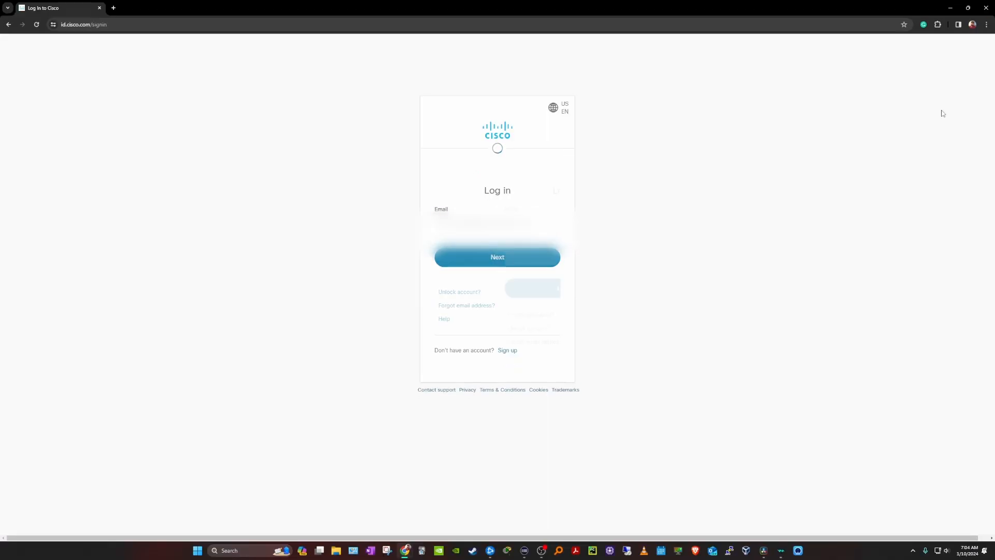
text(••••••)
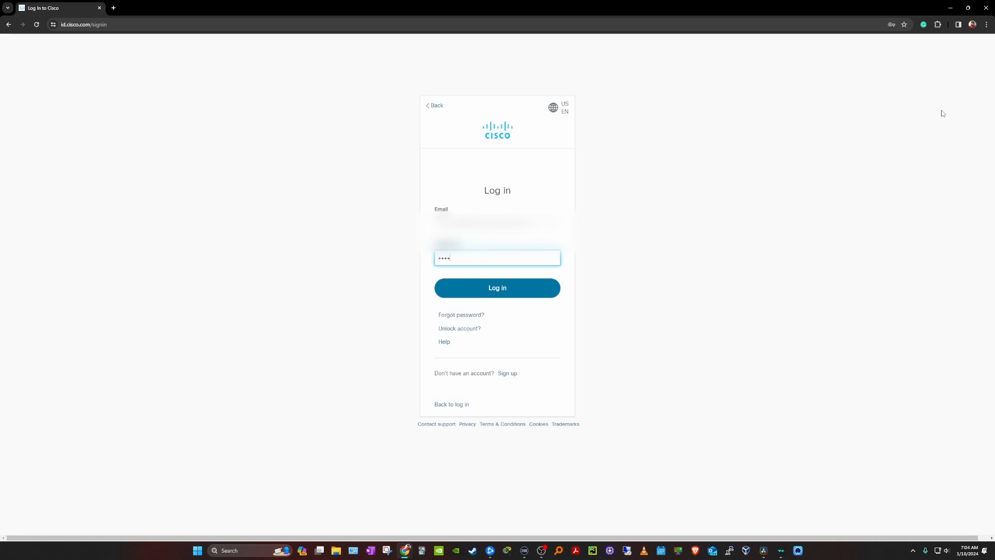
text(••••••••••)
key(Return)
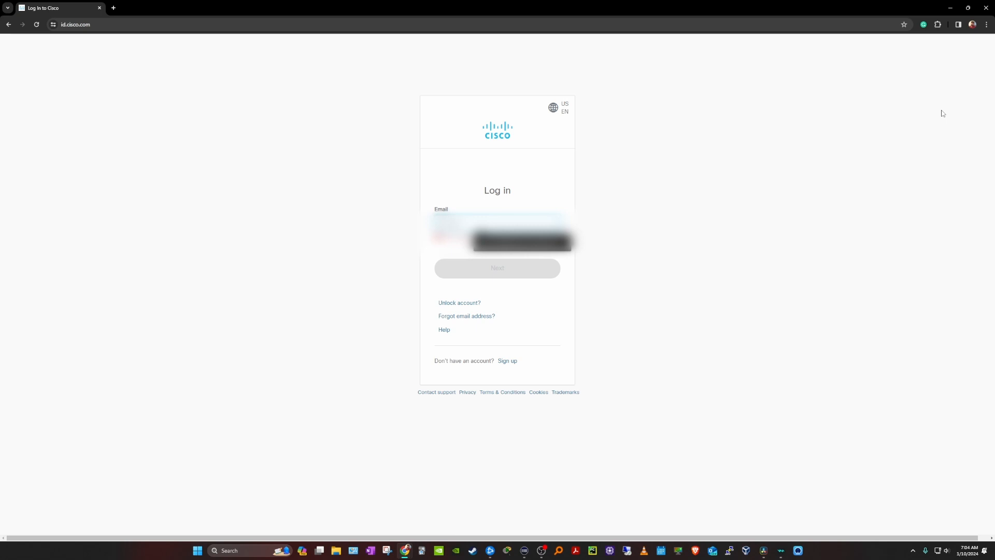
key(Down)
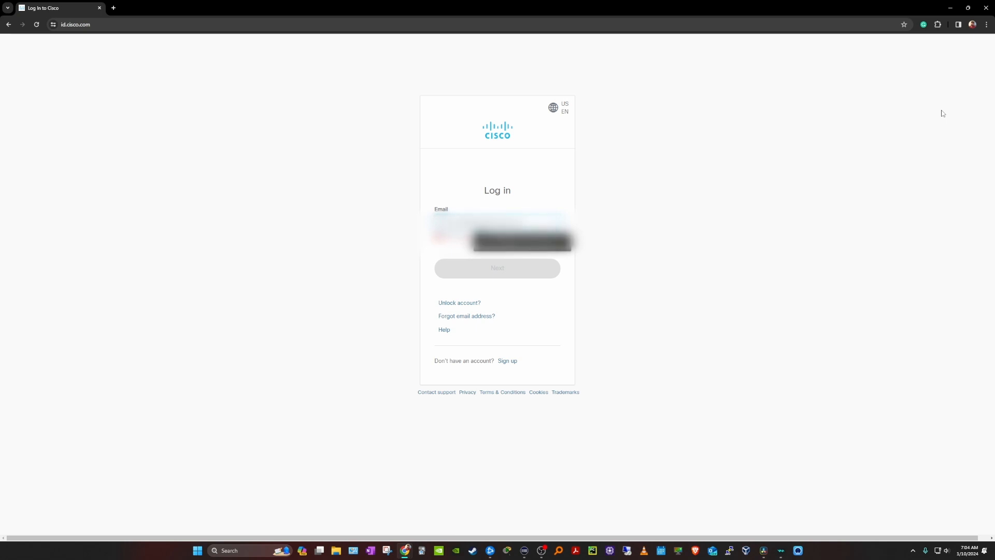
key(Return)
key(Return)
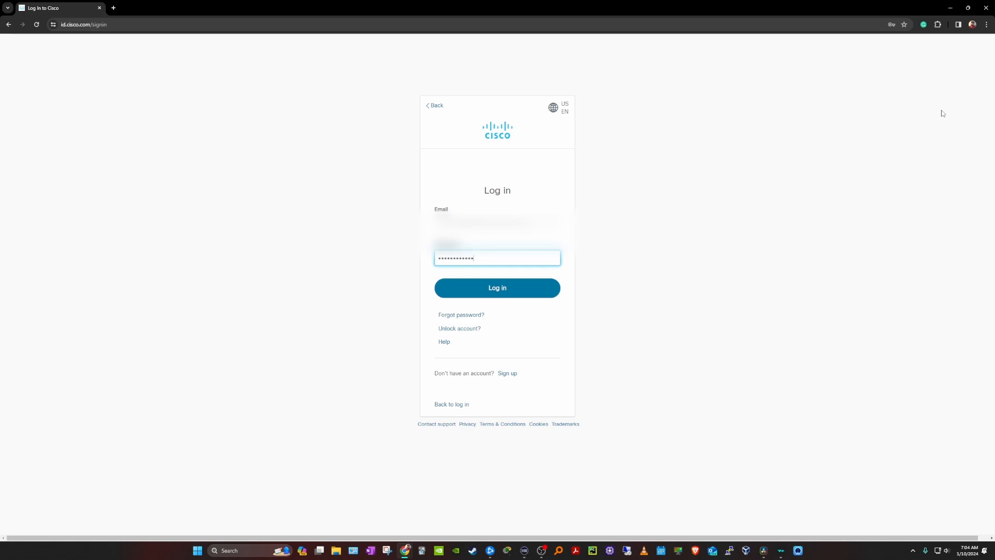
key(Return)
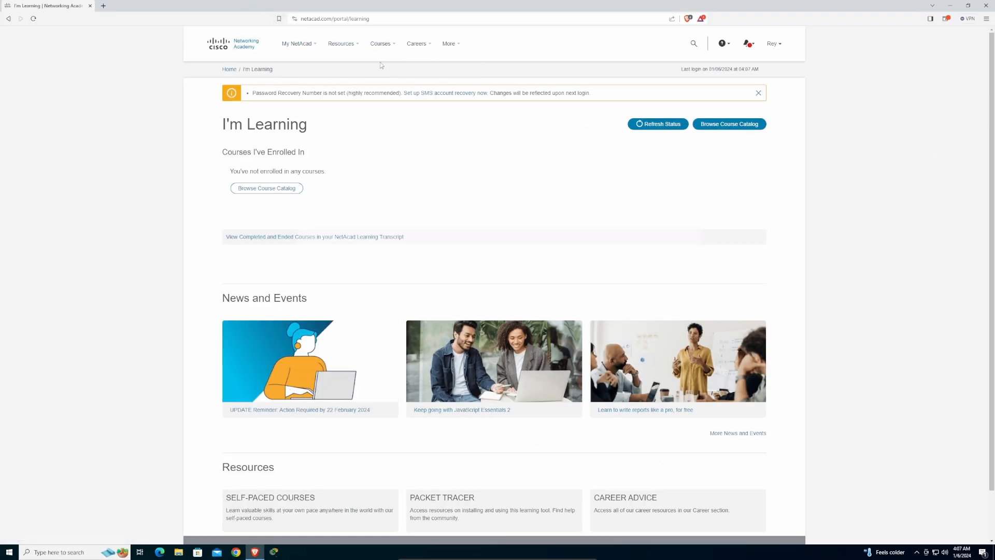
- Go to Courses > Packet Tracer and view the Cisco Packet Tracer courses
click(380, 44)
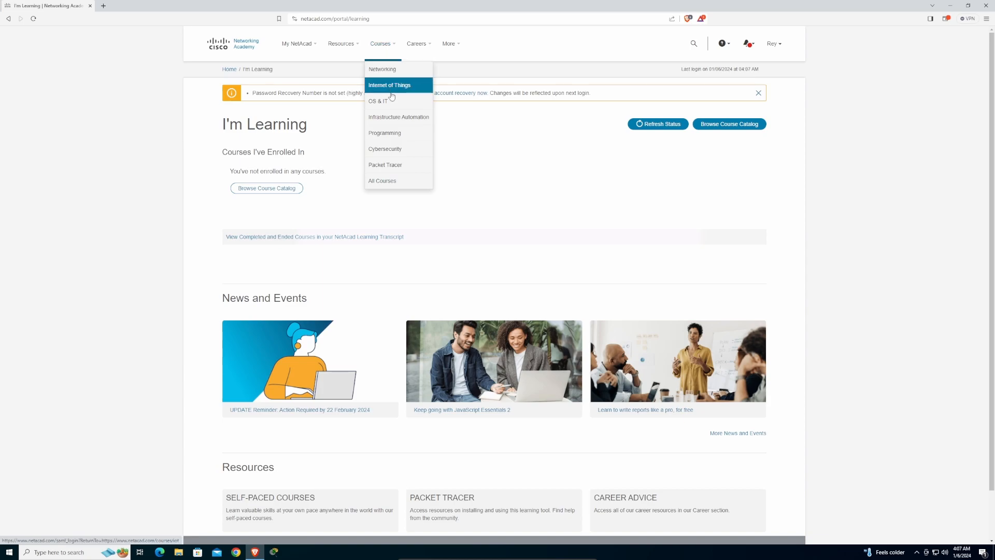
click(385, 166)
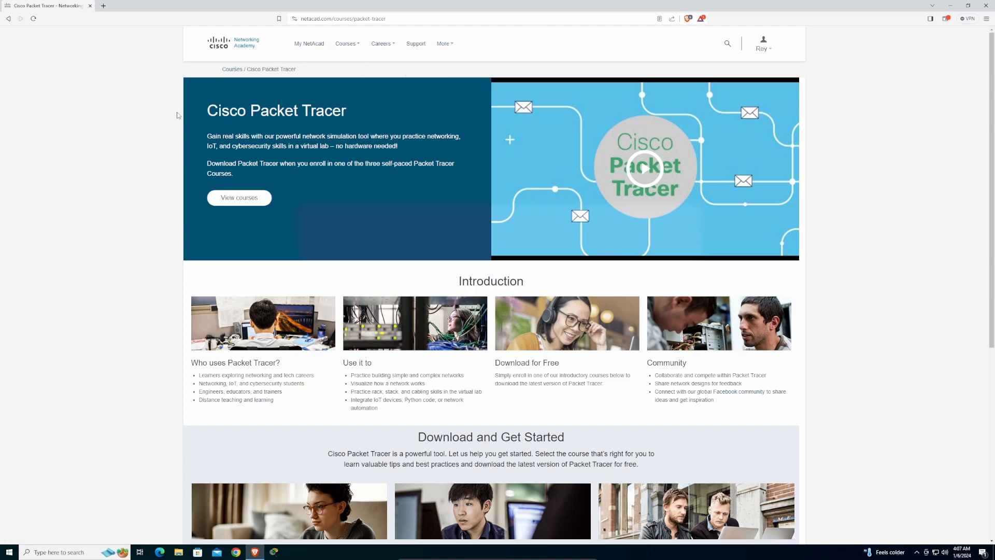
click(242, 201)
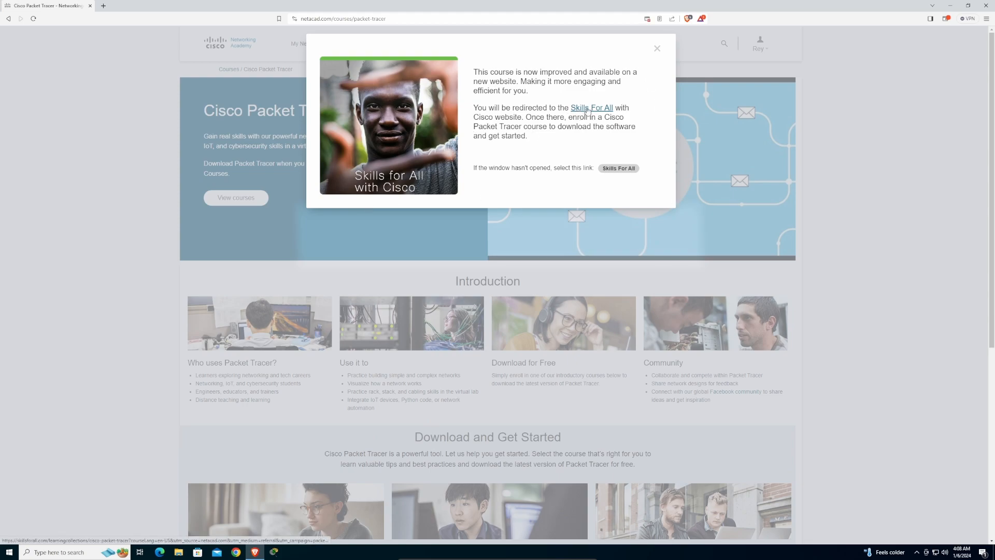
- Follow the redirect to Skills for All and open Getting Started with Cisco Packet Tracer
click(587, 109)
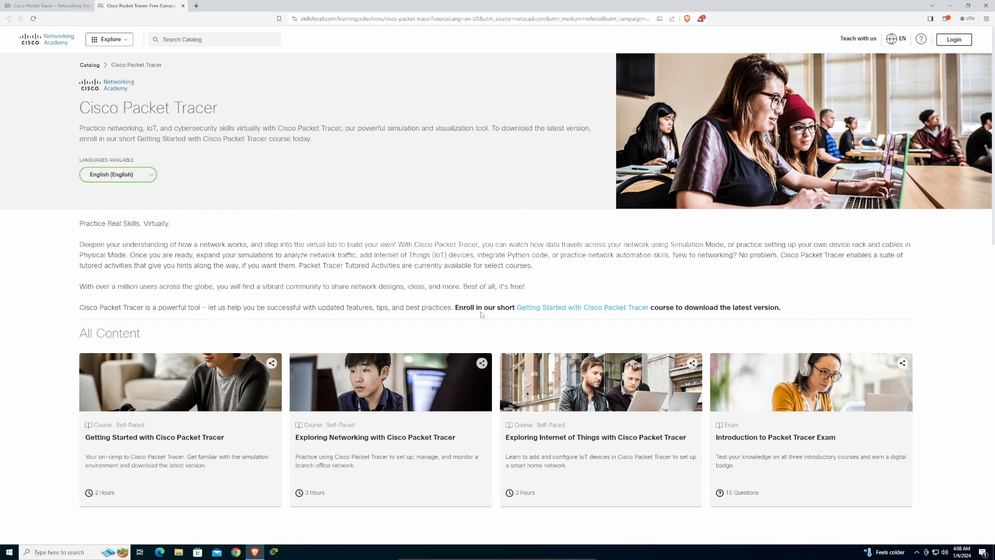
click(581, 309)
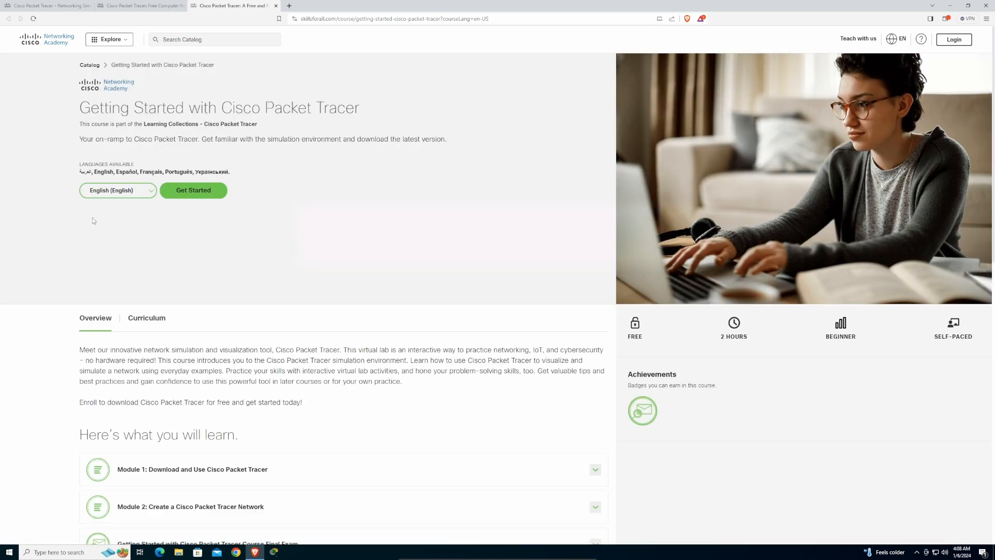
- Enrol via Get Started, signing in with the Networking Academy account, and review the course page
click(193, 190)
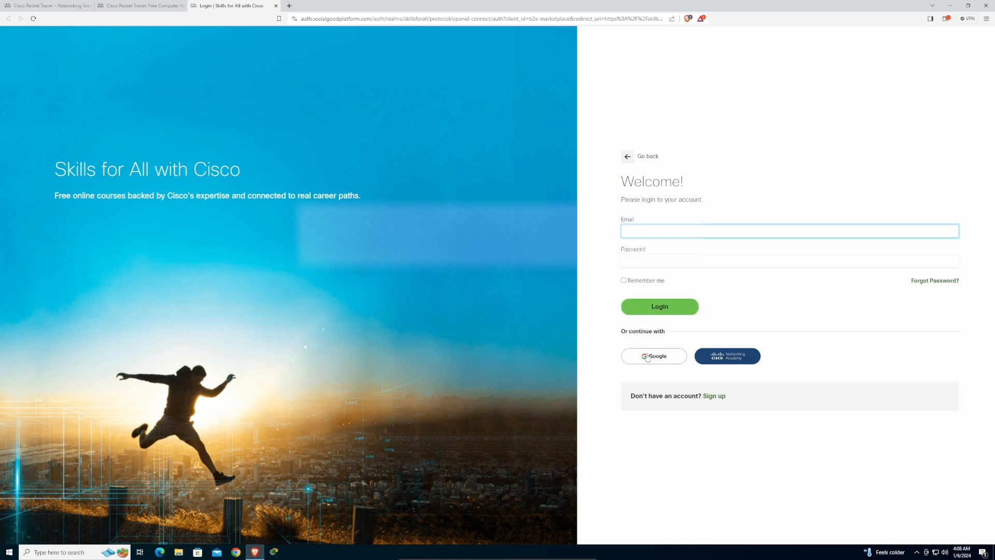
click(733, 359)
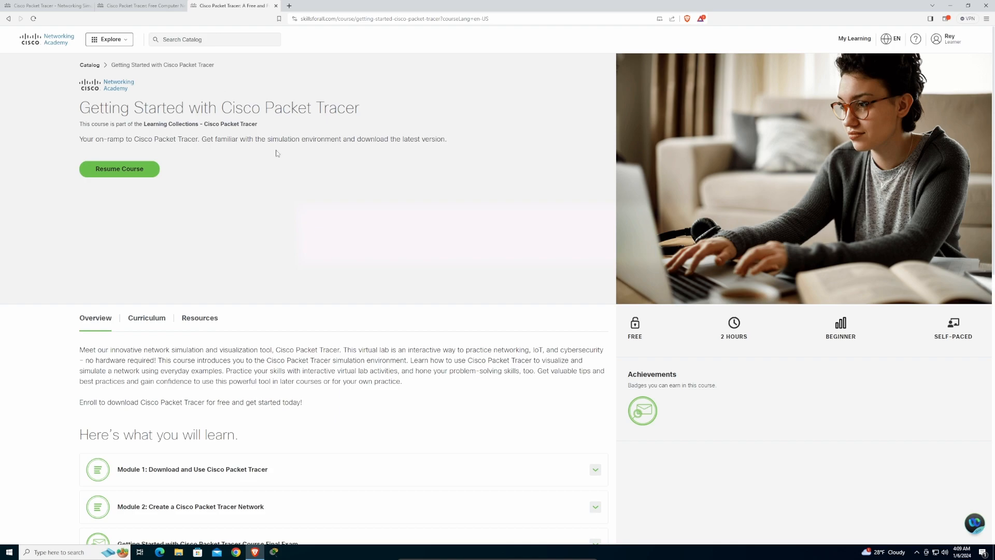
scroll(408, 210, down, 5)
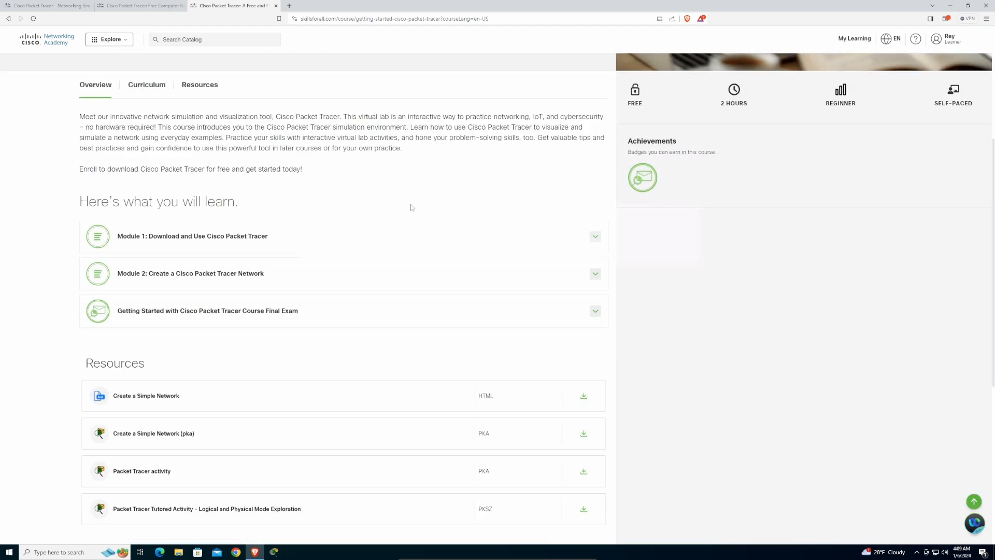
scroll(414, 207, down, 4)
scroll(415, 207, up, 10)
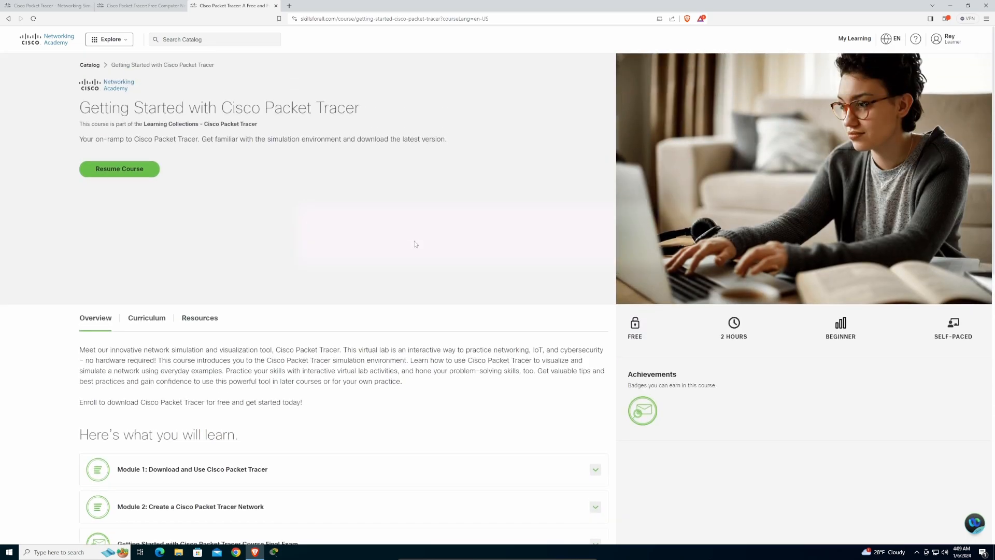
- Resume the course, dismiss the Widevine prompt, and follow lesson 1.0.3's lab-downloads link
click(134, 172)
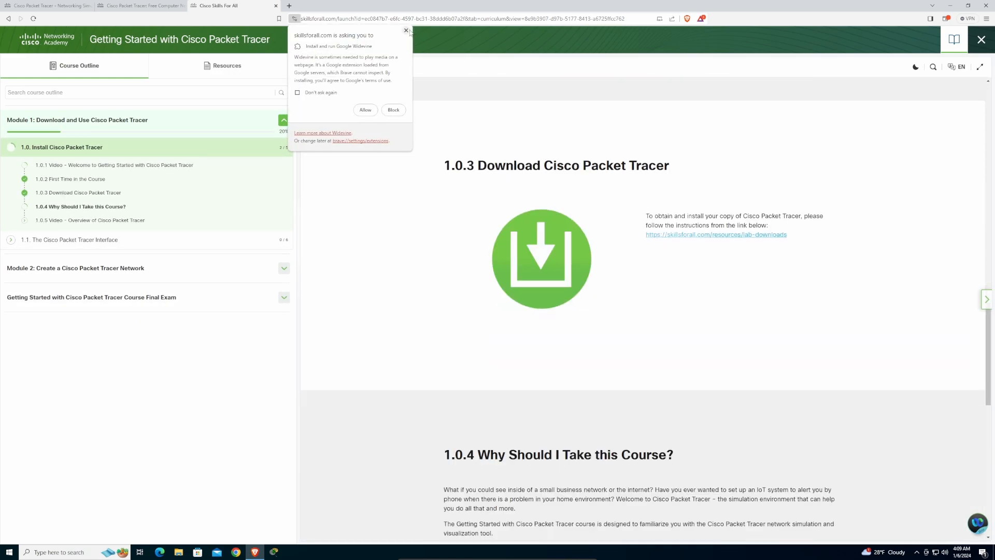
click(407, 31)
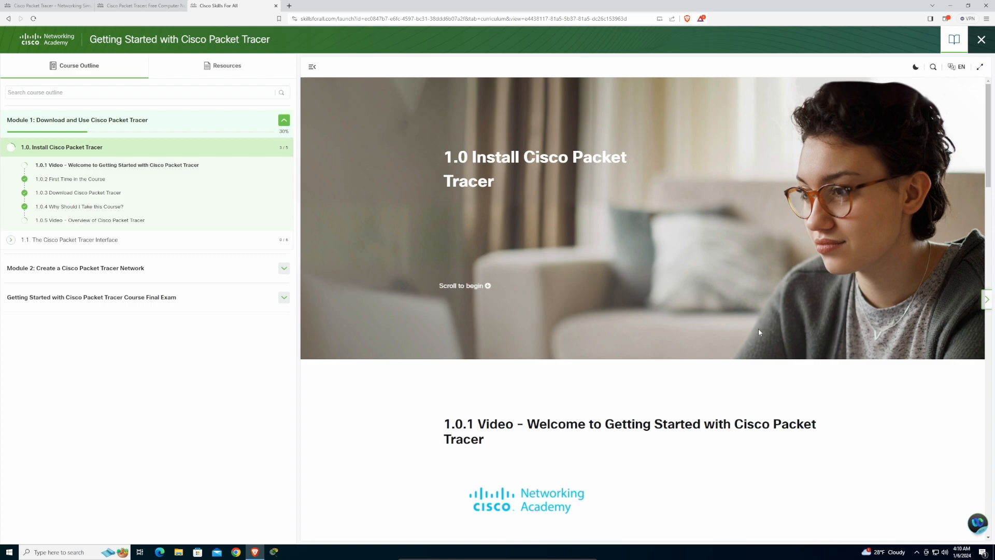
scroll(596, 306, down, 5)
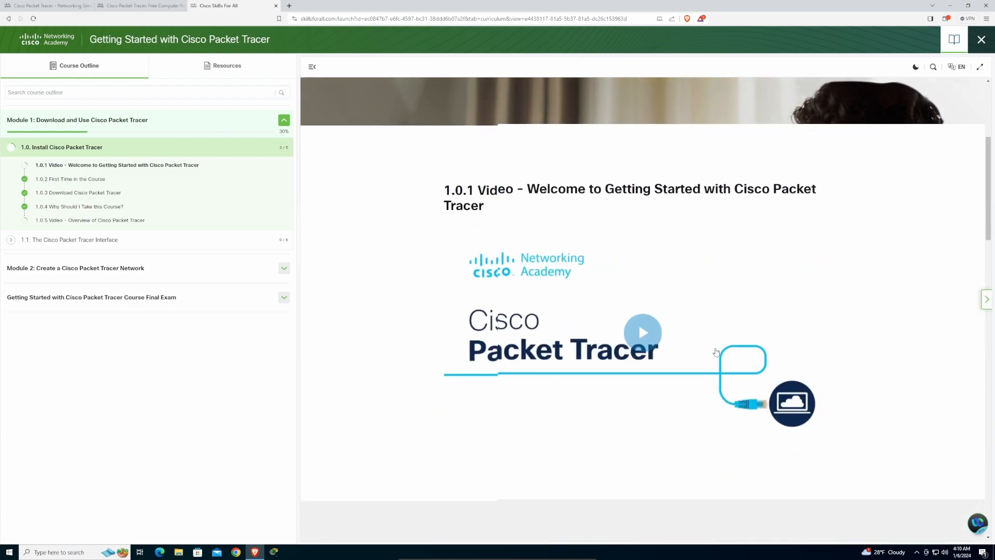
scroll(716, 352, down, 6)
scroll(717, 344, down, 7)
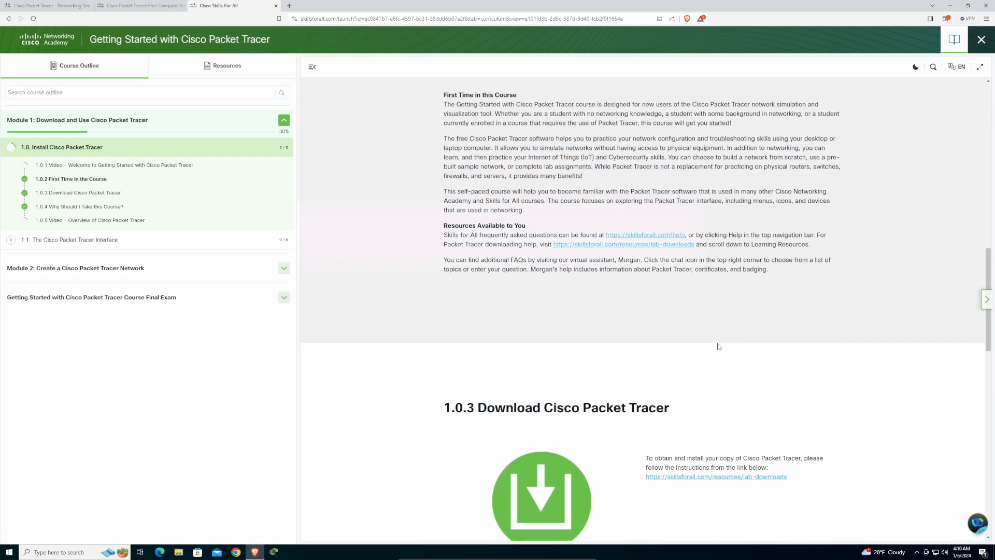
scroll(719, 347, down, 1)
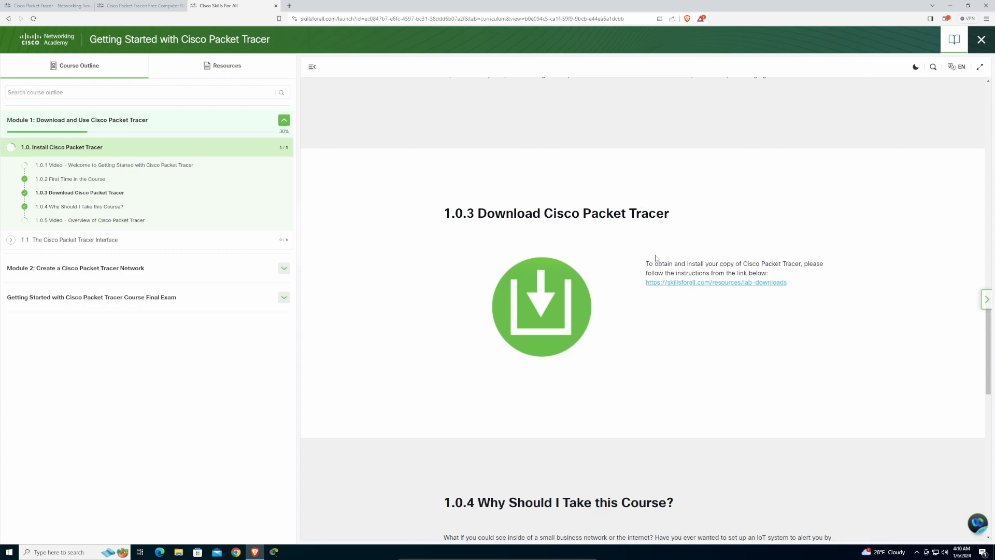
click(663, 282)
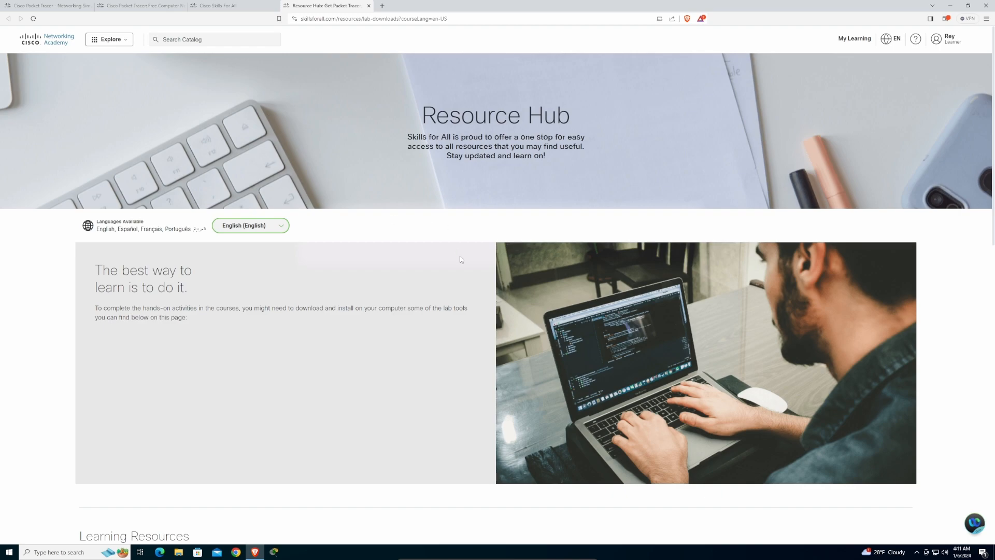
- Scroll the Resource Hub down to the Packet Tracer 8.2.1 download links
scroll(469, 256, down, 2)
scroll(473, 251, up, 2)
scroll(423, 182, down, 6)
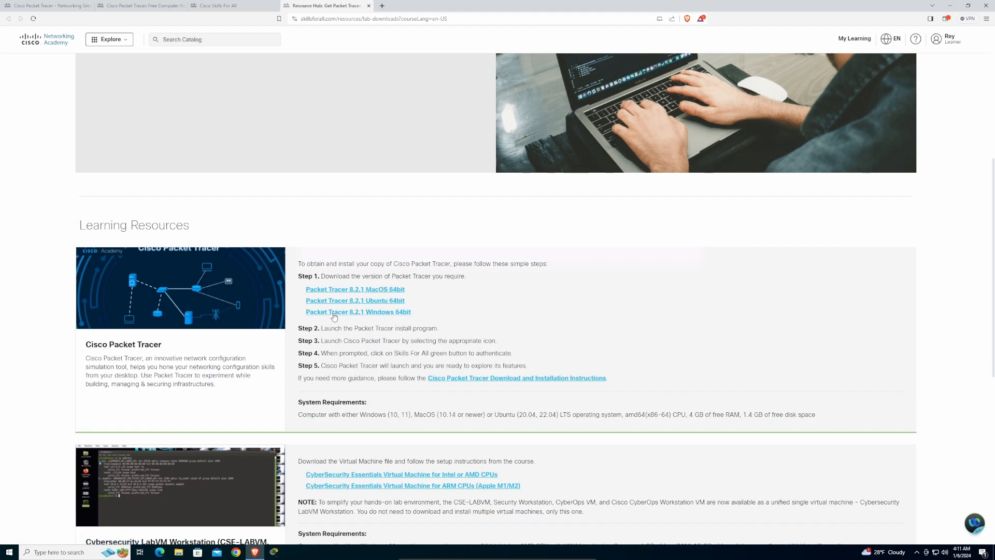
- Start the Packet Tracer 8.2.1 Windows 64bit download, then cancel the Save As dialog
click(375, 313)
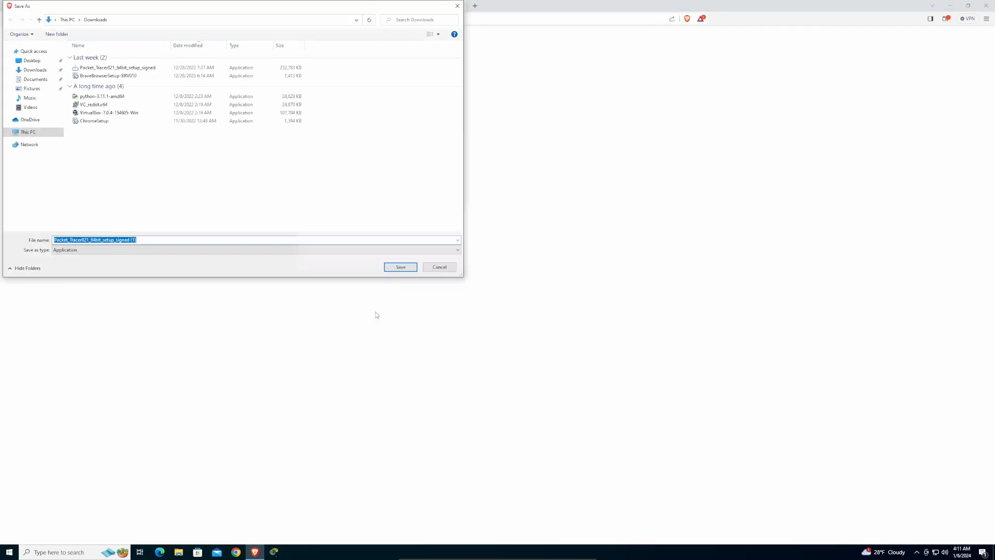
drag(335, 5, 512, 65)
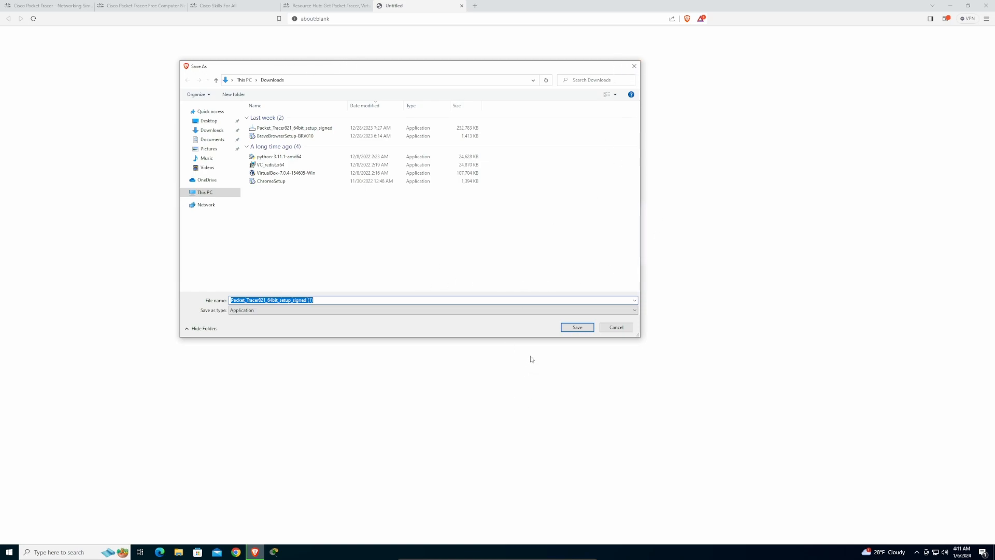
click(634, 66)
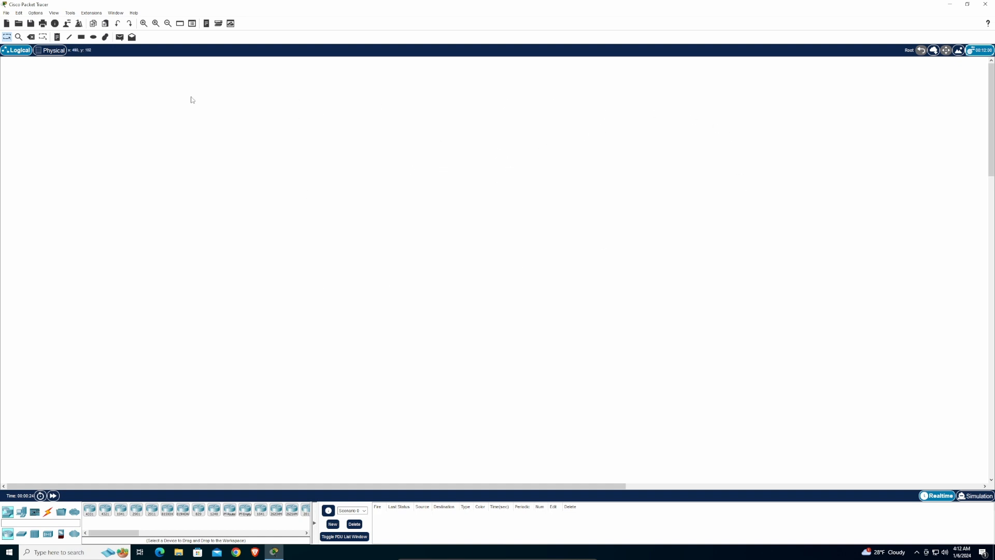
- Show the Options menu in the empty Packet Tracer workspace
click(41, 14)
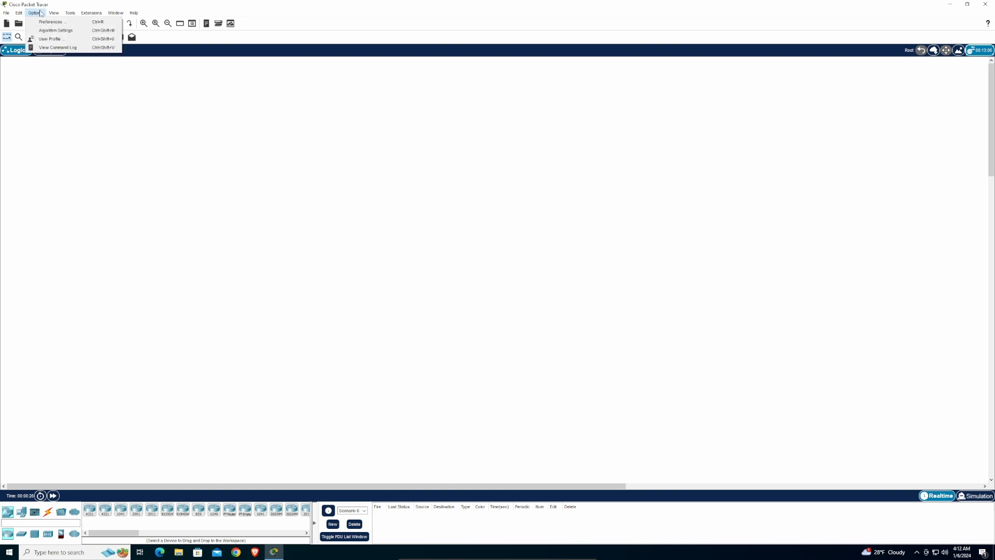
- Set the CLI font to Courier New size 18 in Preferences and apply it
click(70, 25)
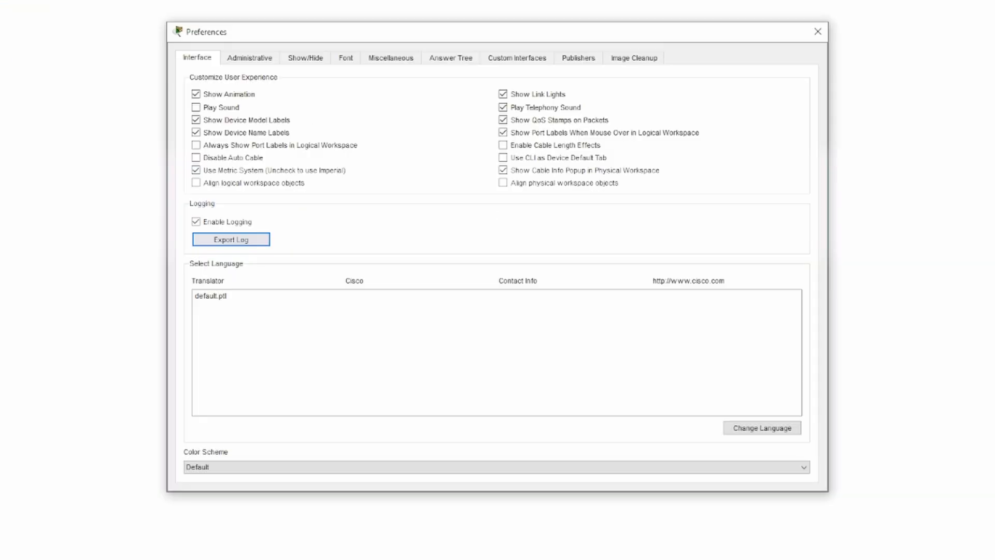
click(346, 58)
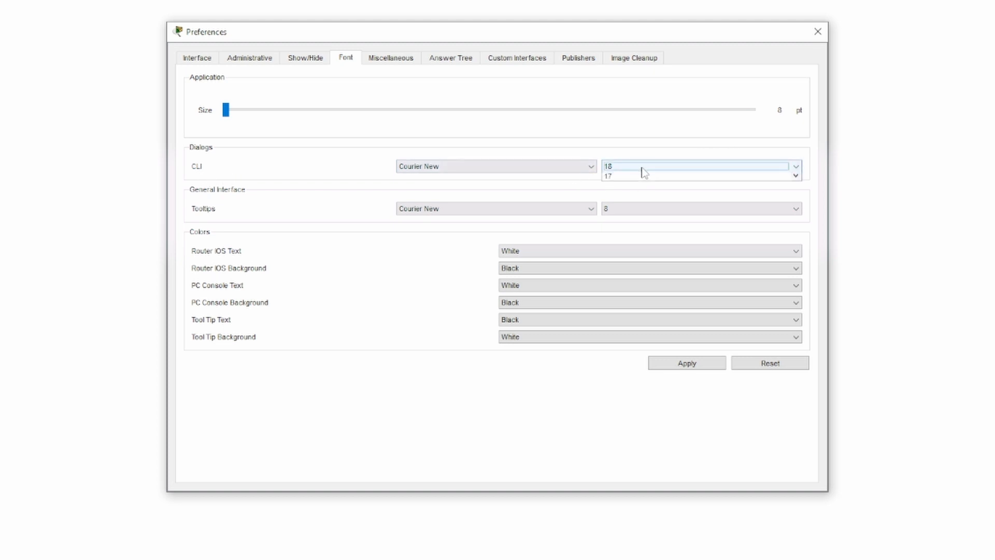
click(642, 171)
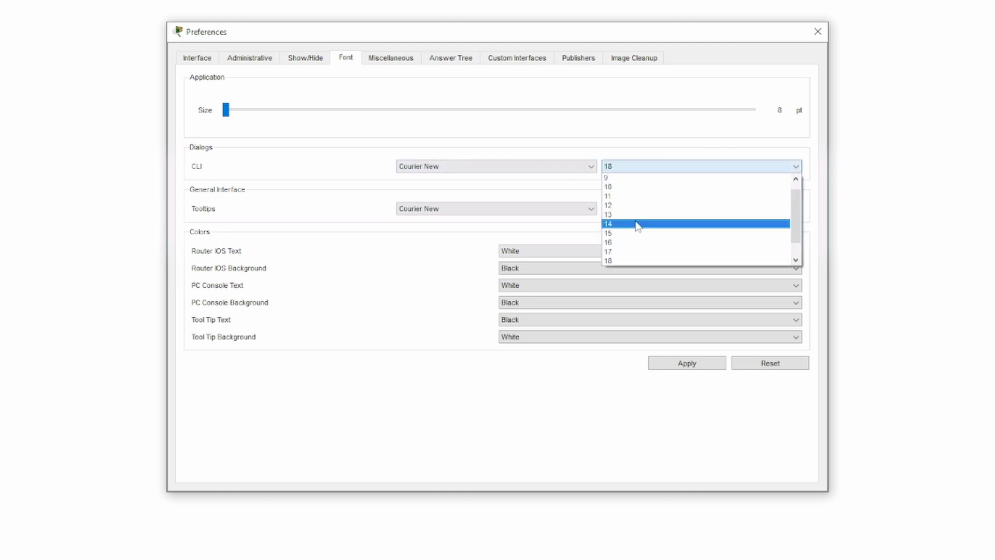
click(623, 261)
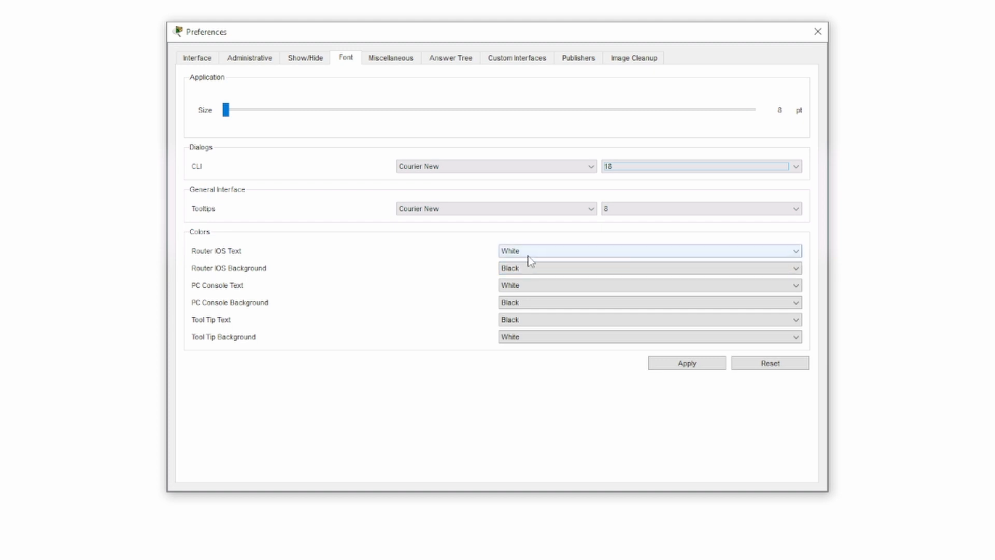
click(677, 368)
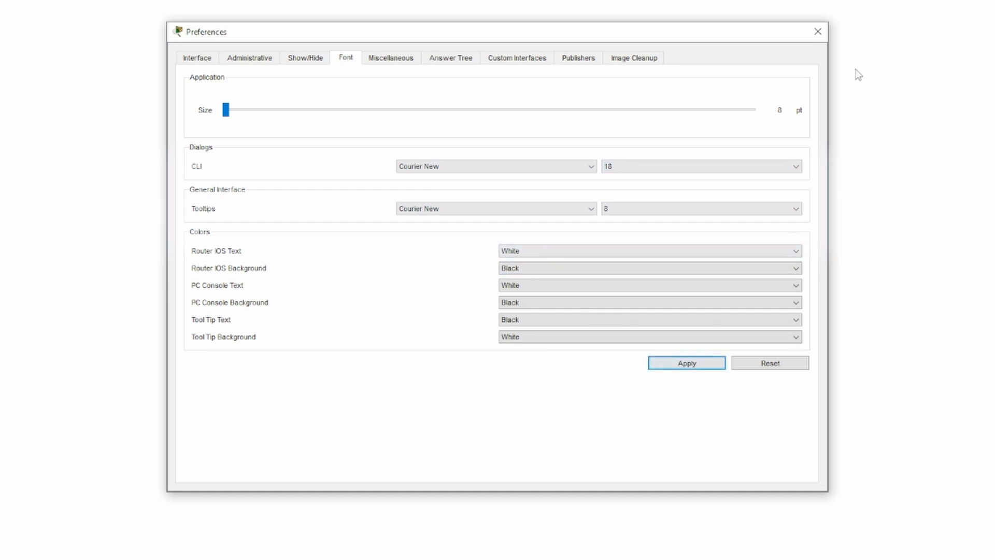
click(818, 31)
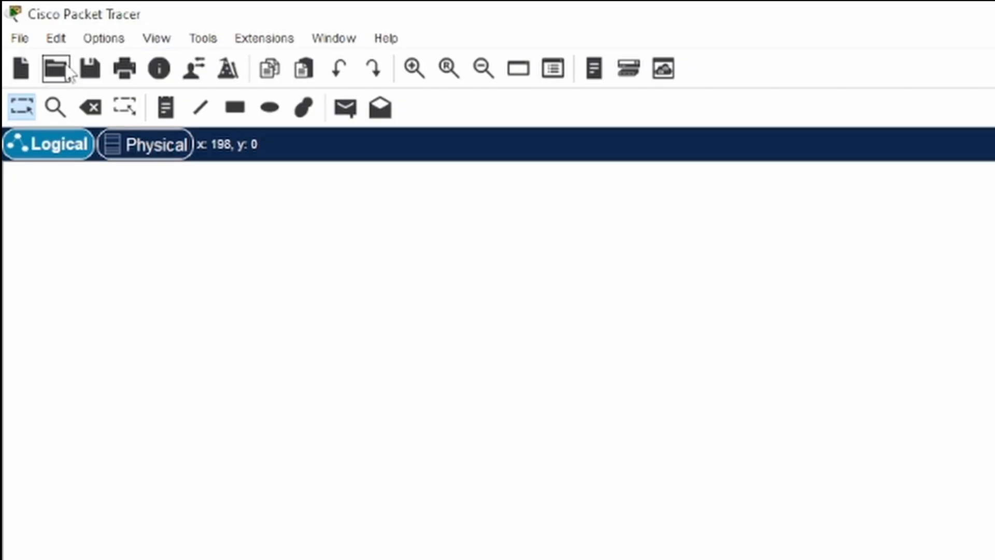
- Add a note headed 'NOTES:' with Router IP: 192.168.10.30 and Subnet: 255.255.255.224
click(165, 106)
click(83, 265)
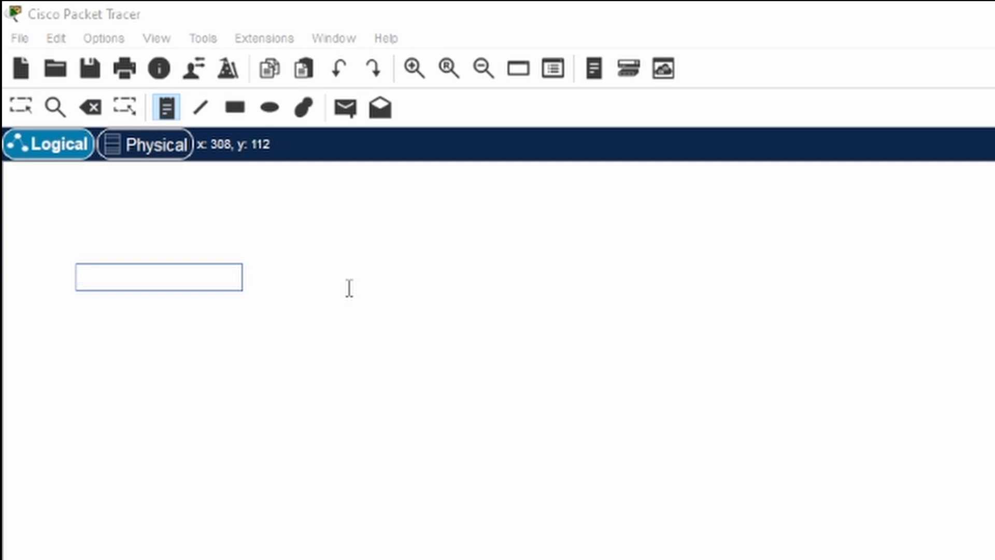
text(NOTES:)
key(Return)
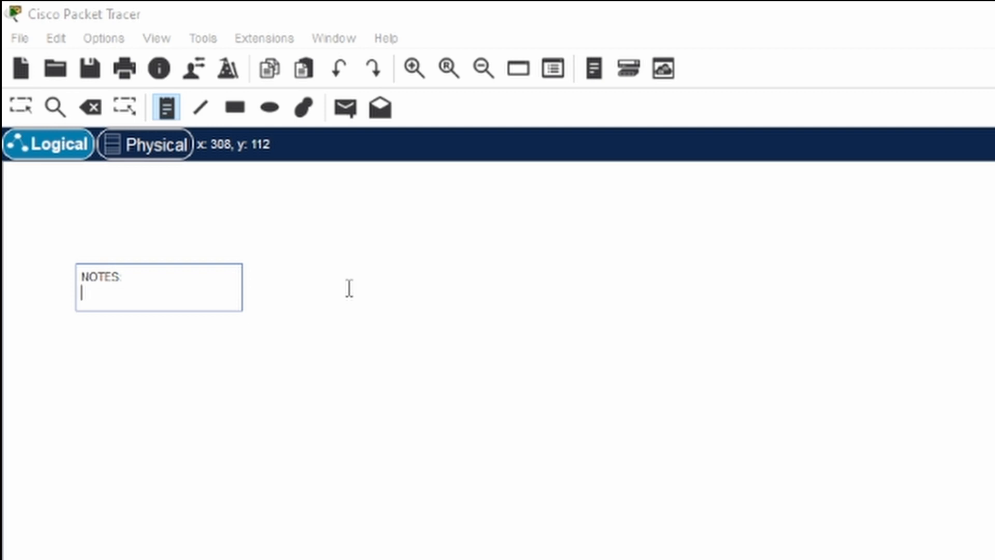
text(Router:)
key(BackSpace)
text(IP: 192.)
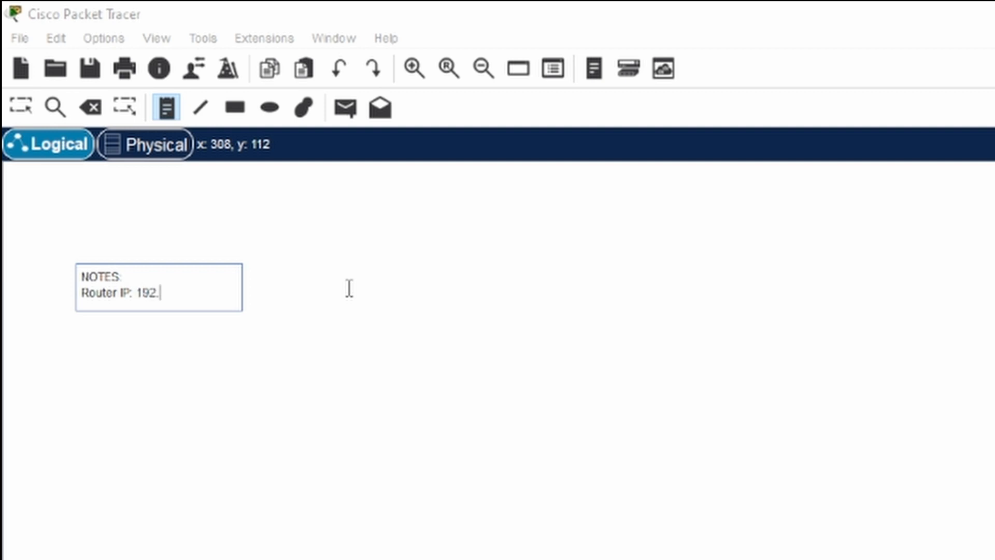
text(168.10.30)
key(Return)
text(Subnet: )
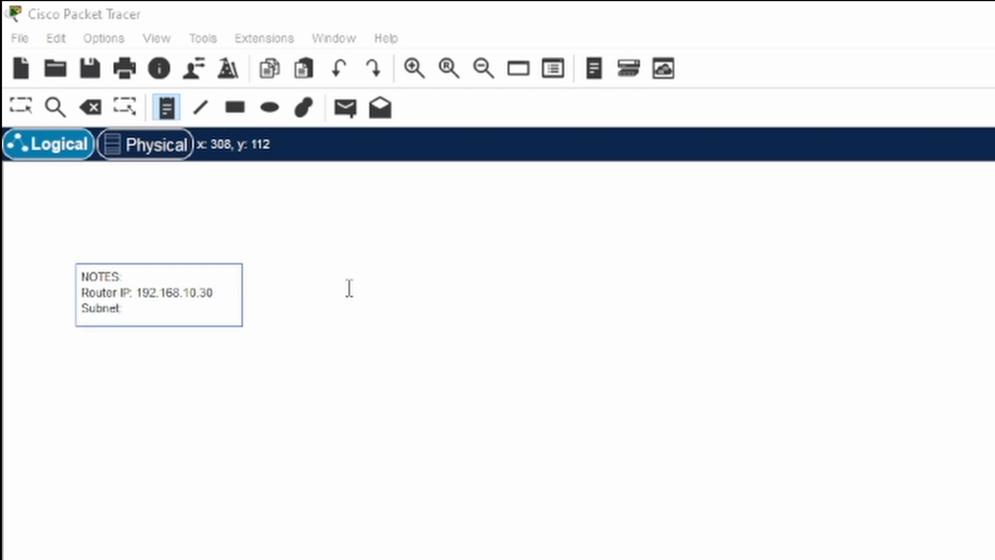
text(255.255.255.224)
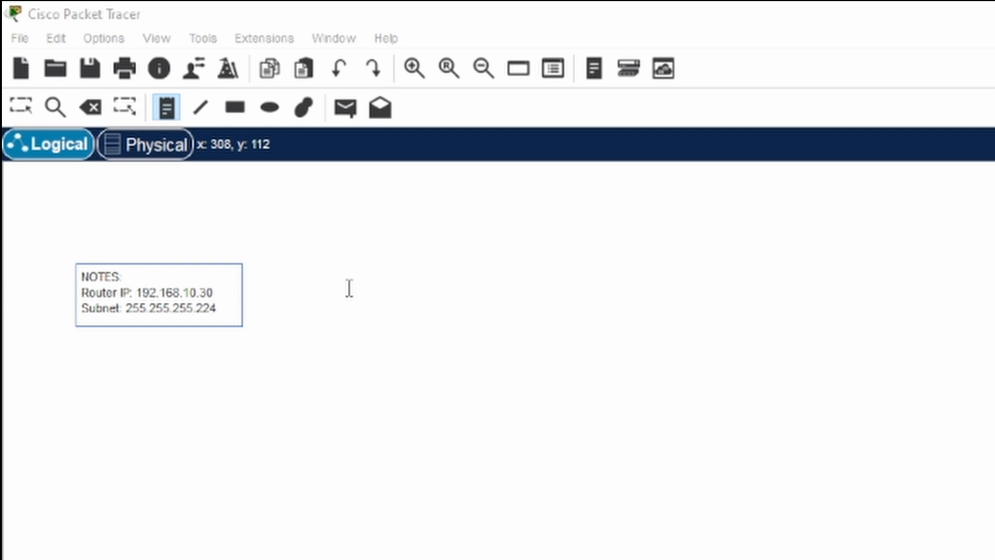
key(Return)
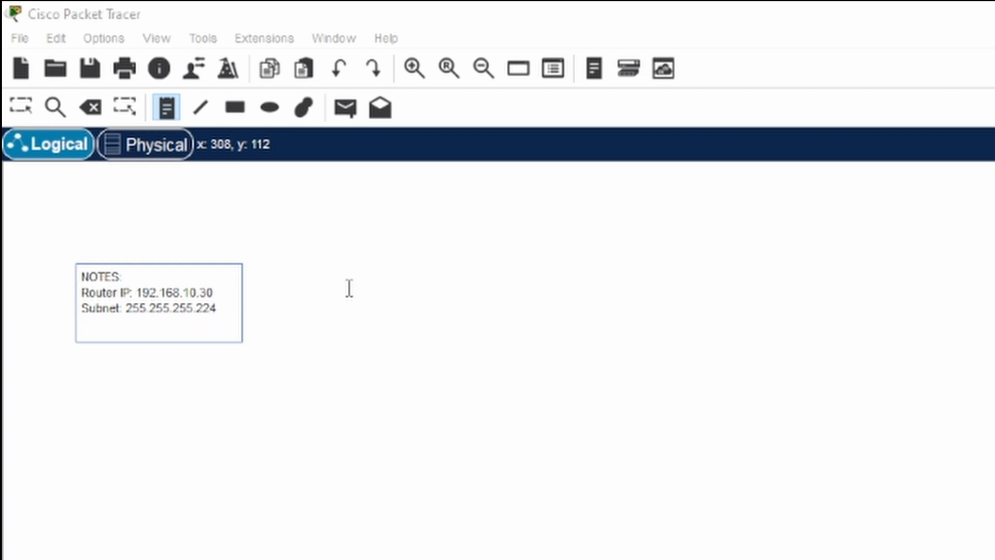
- Add PCA: 192.168.10.30 with its subnet 255.255.255.224 and Gateway: 192.168.10.1
key(Return)
text(PCA)
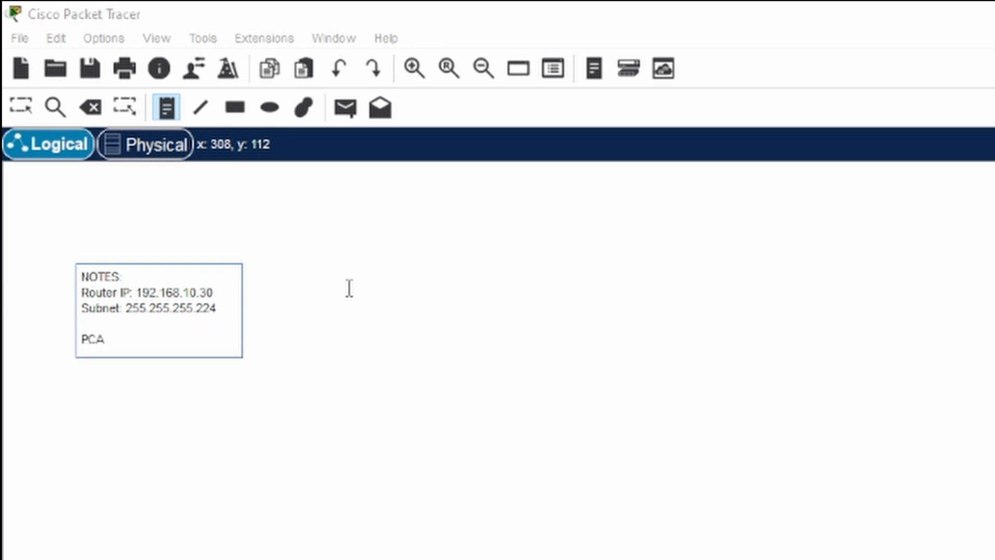
text(: 192.168.10.30)
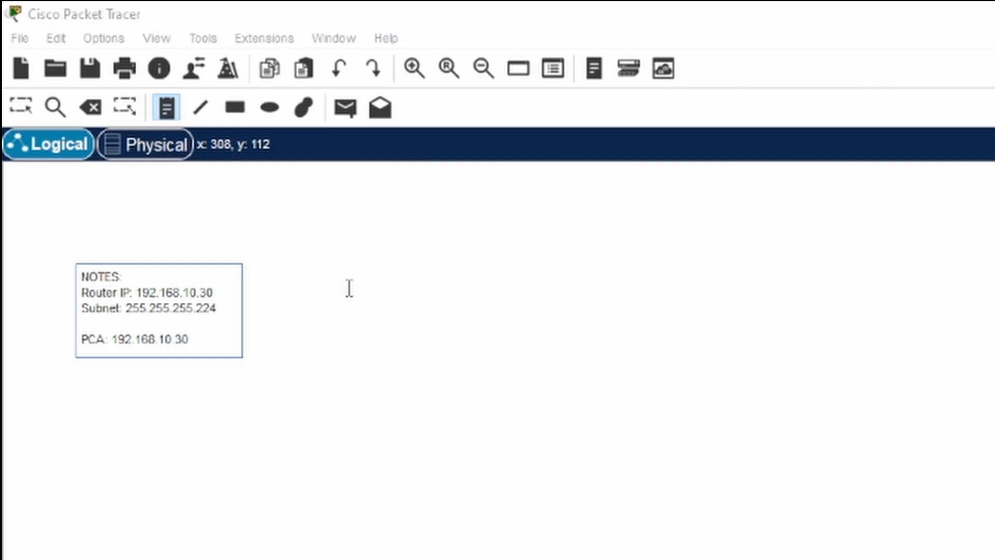
key(Return)
text(subnet)
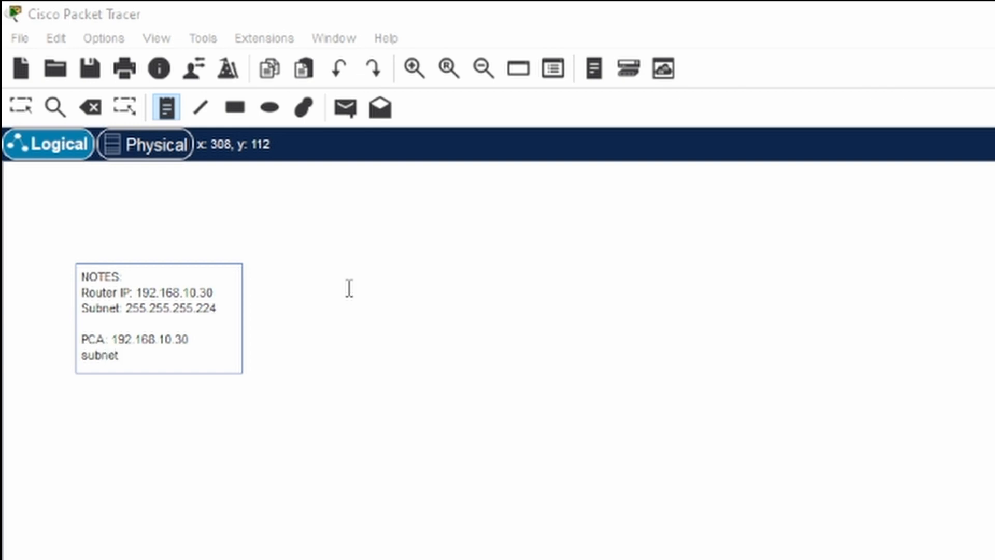
key(BackSpace)
key(BackSpace)
key(BackSpace)
key(BackSpace)
key(BackSpace)
text(Subnet: 255.)
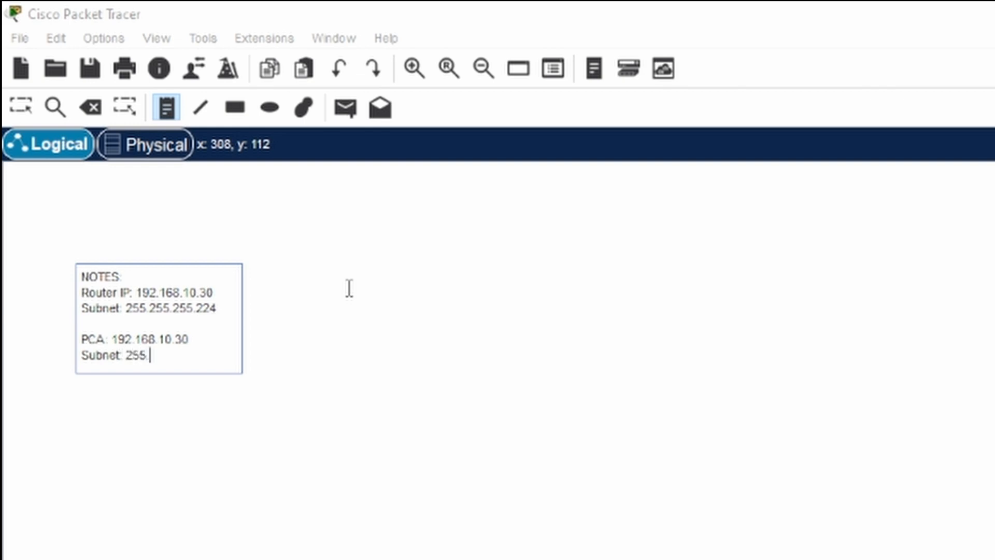
text(255.255.255.224)
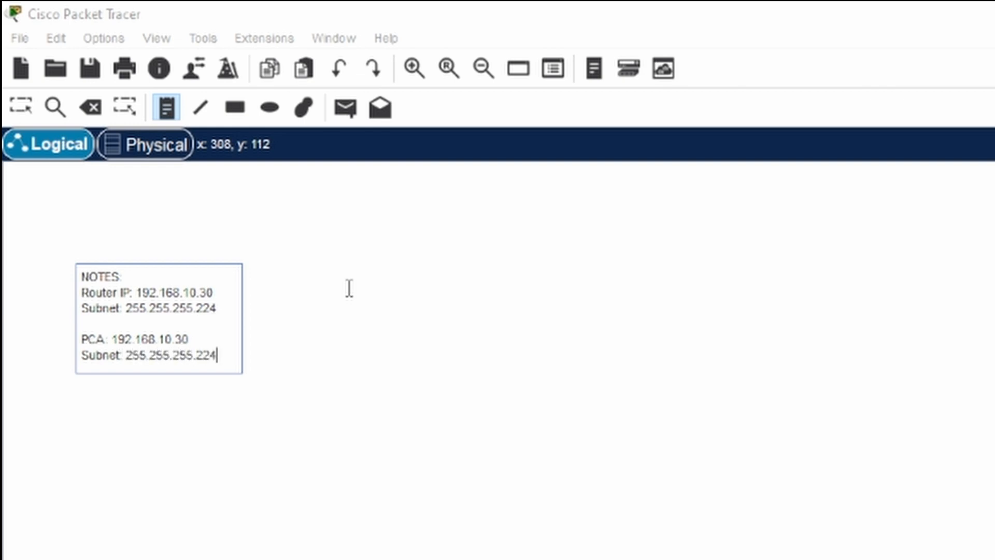
key(Return)
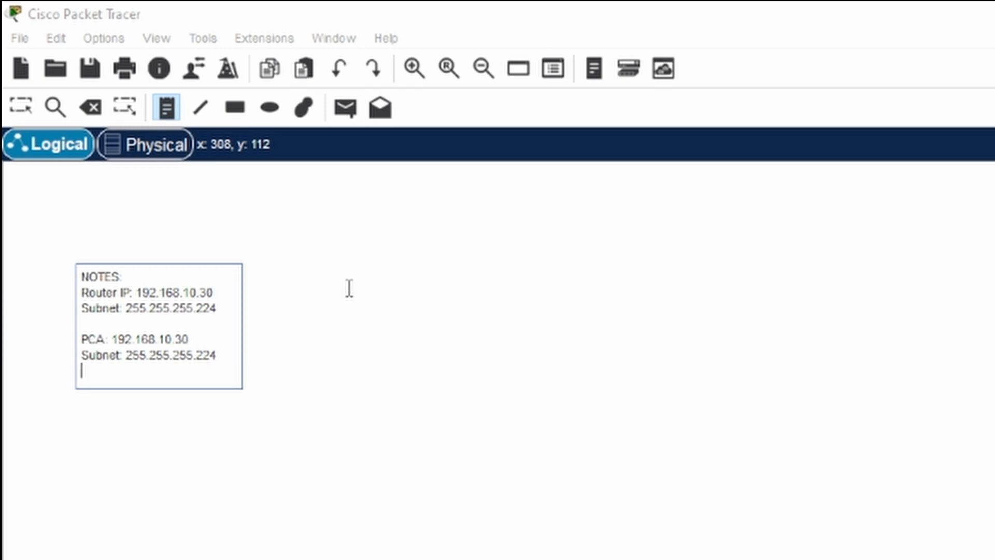
text(Gateway: 1)
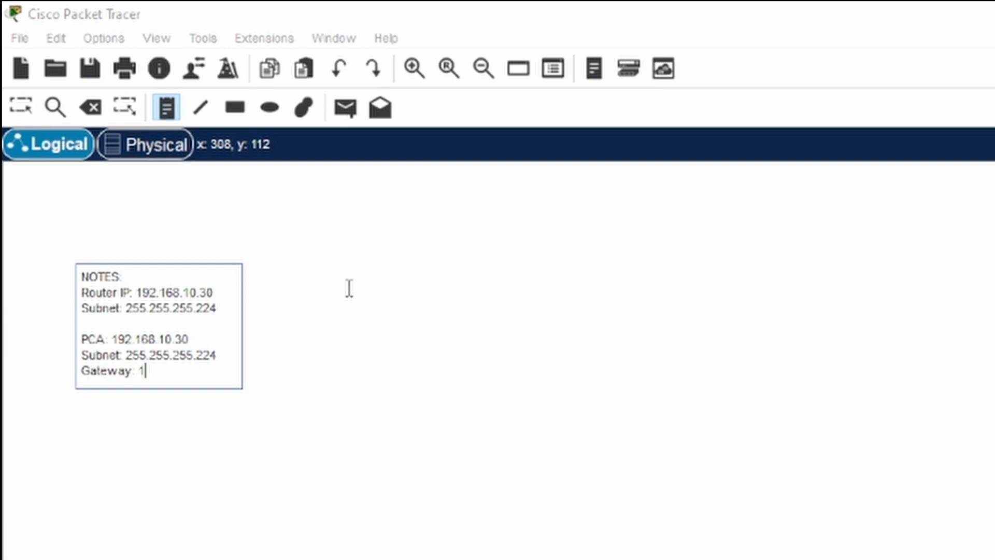
text(92.168.10.1)
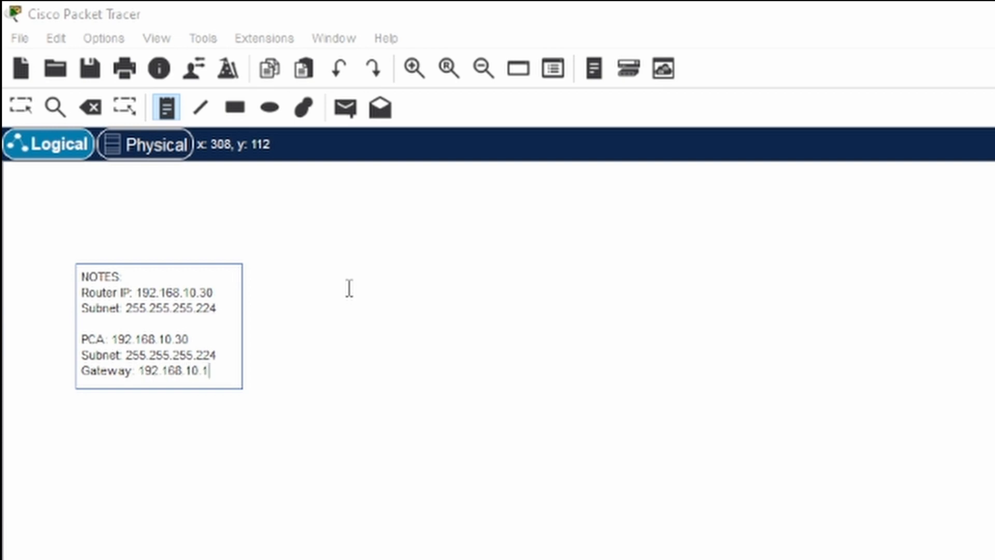
- Correct the Router IP line to read 192.168.10.1
key(Up)
key(Up)
key(Up)
key(Up)
key(Up)
key(End)
key(BackSpace)
key(BackSpace)
text(1)
- Append an 'IP Domain: mylab.com' line below the Gateway entry in the note
click(227, 370)
key(Return)
key(Return)
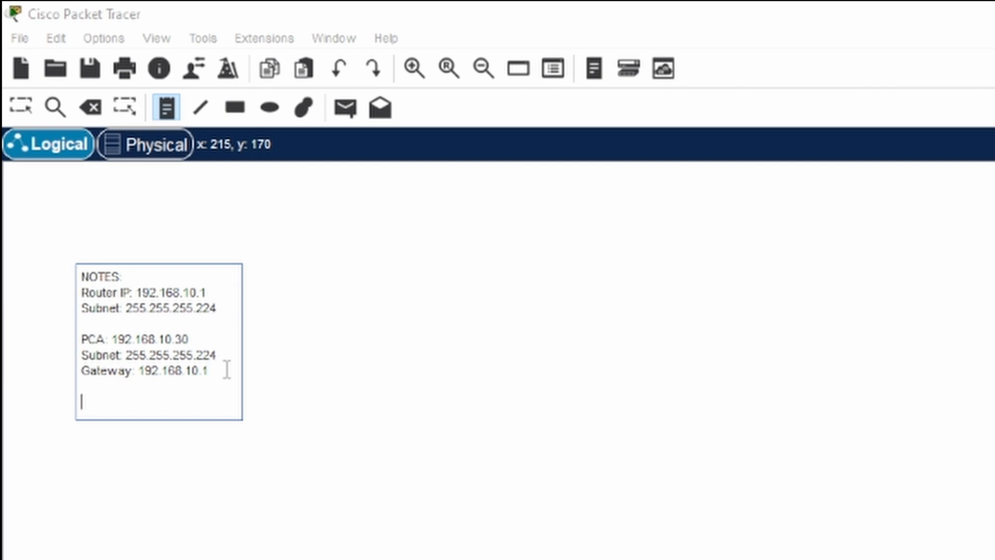
text(IP Domain: mylab.com)
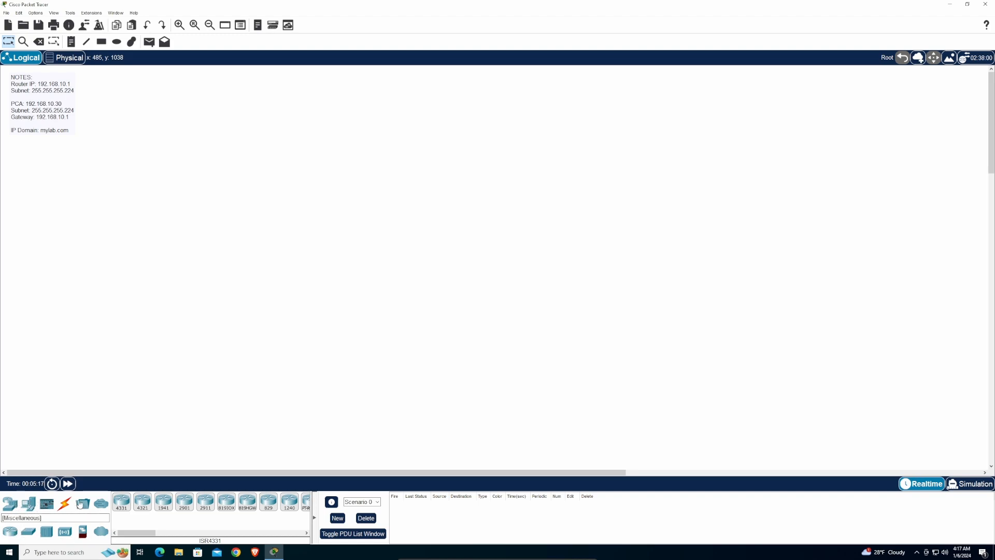
- Place a generic PC (PC0) on the workspace below the note
click(27, 504)
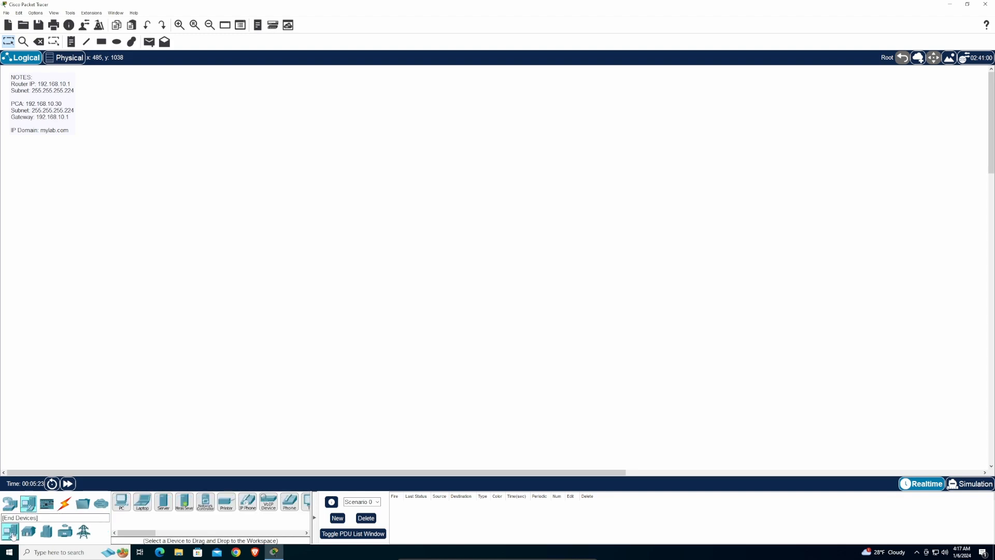
click(122, 501)
click(41, 210)
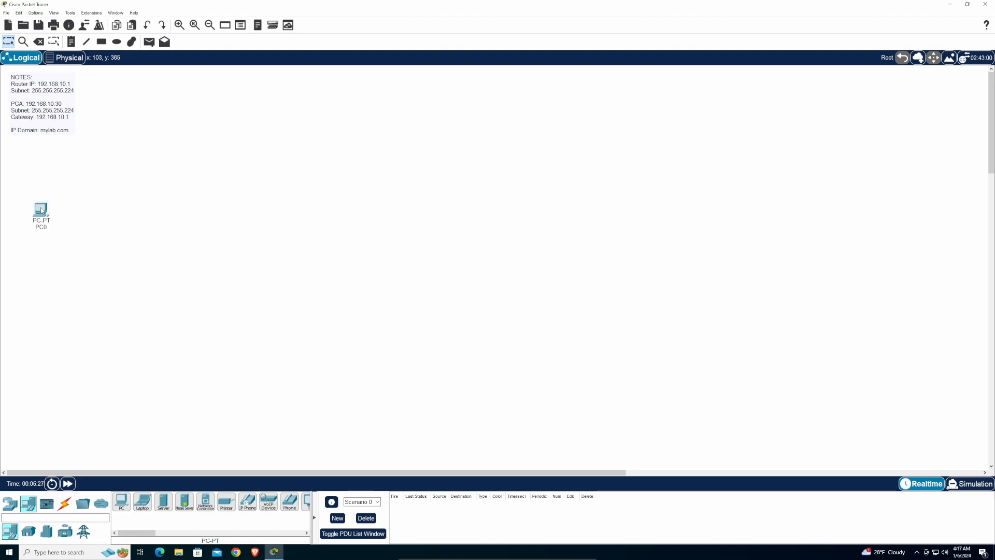
- Zoom in and place an ISR4331 router (Router0) to the right of PC0
click(180, 25)
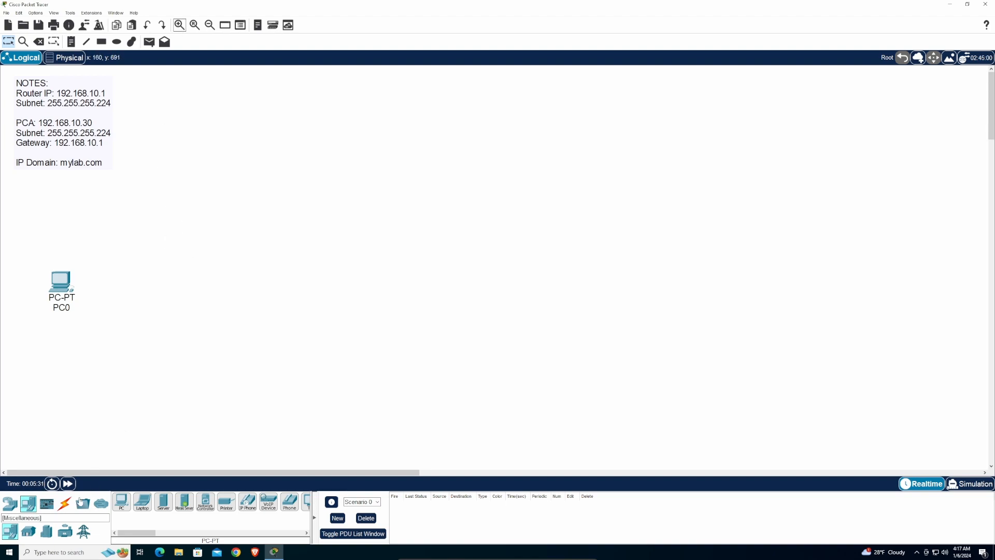
click(9, 506)
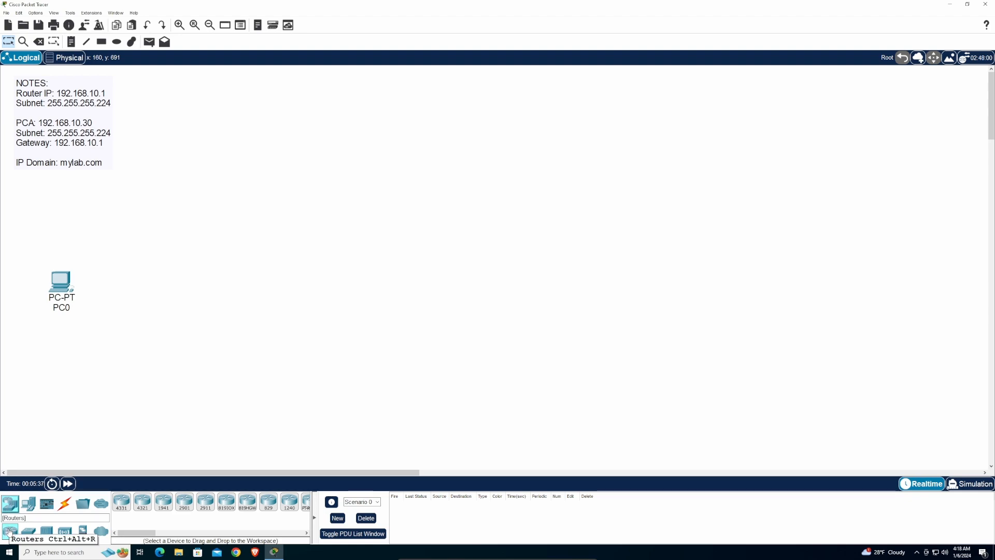
click(123, 505)
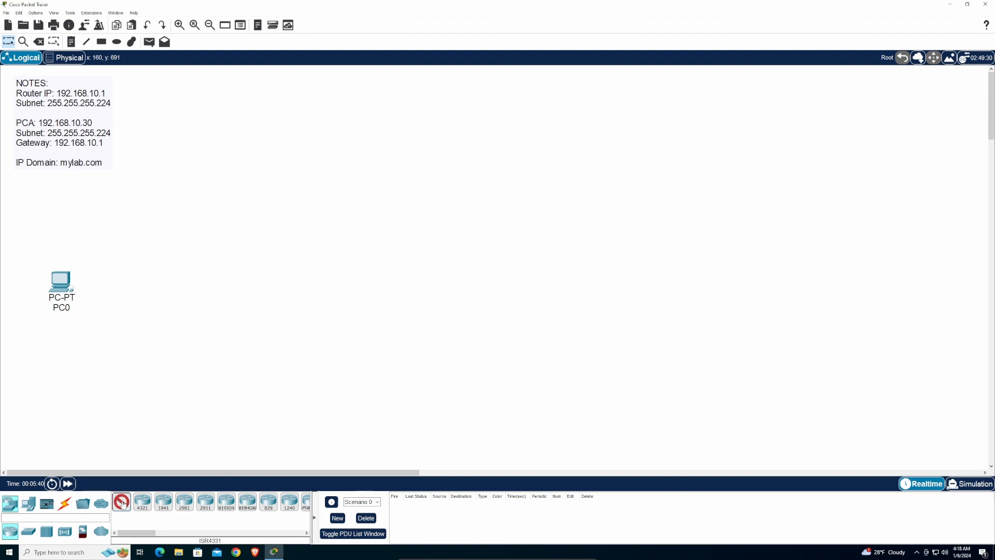
click(187, 283)
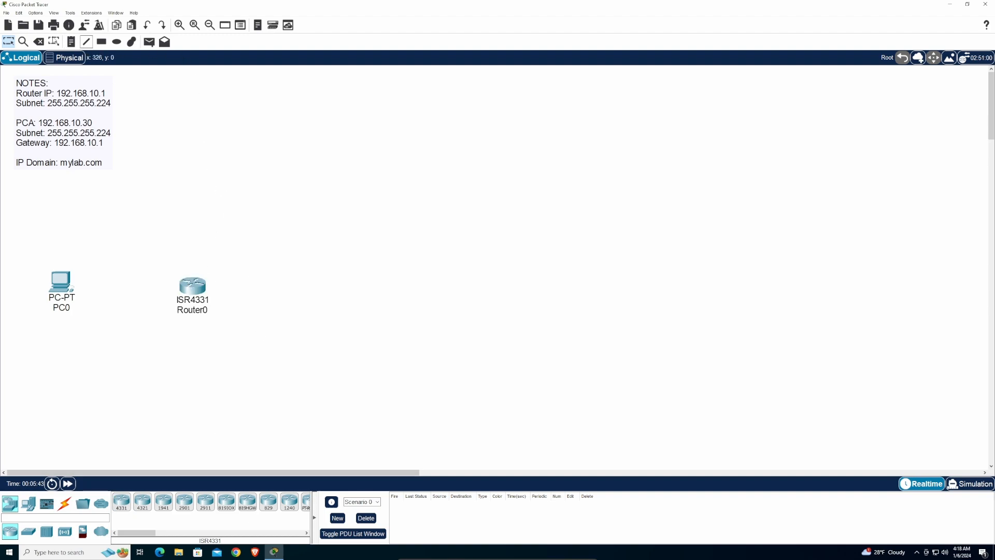
click(195, 286)
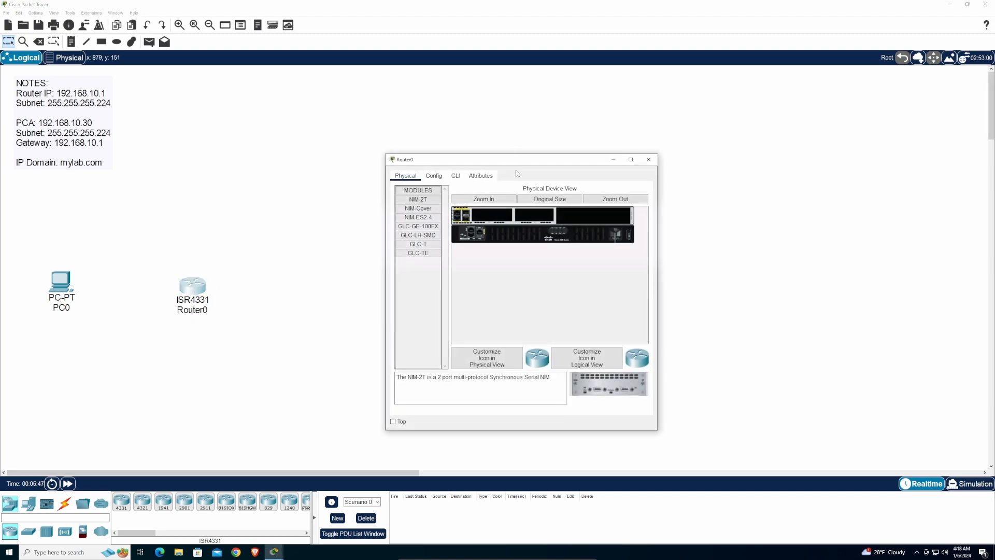
drag(513, 160, 424, 111)
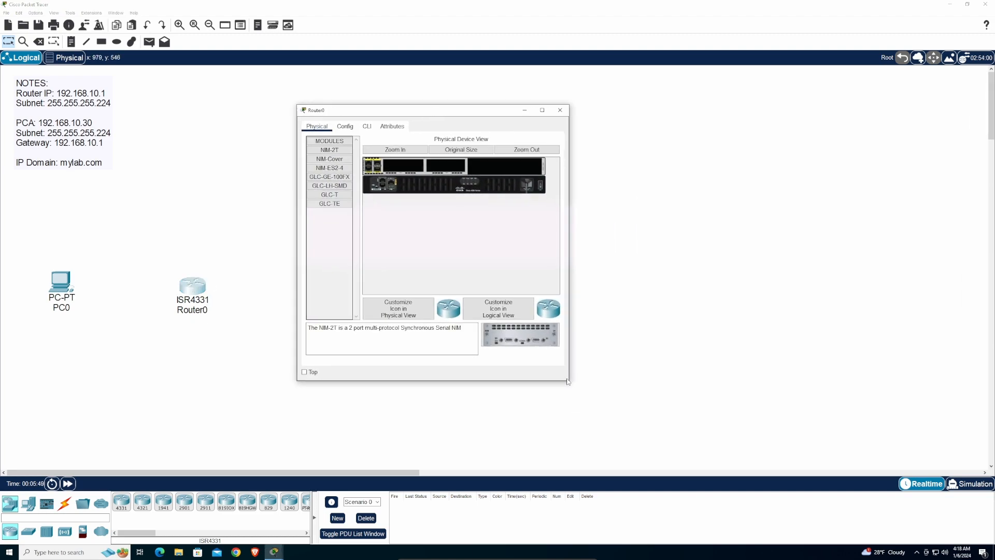
drag(569, 381, 727, 396)
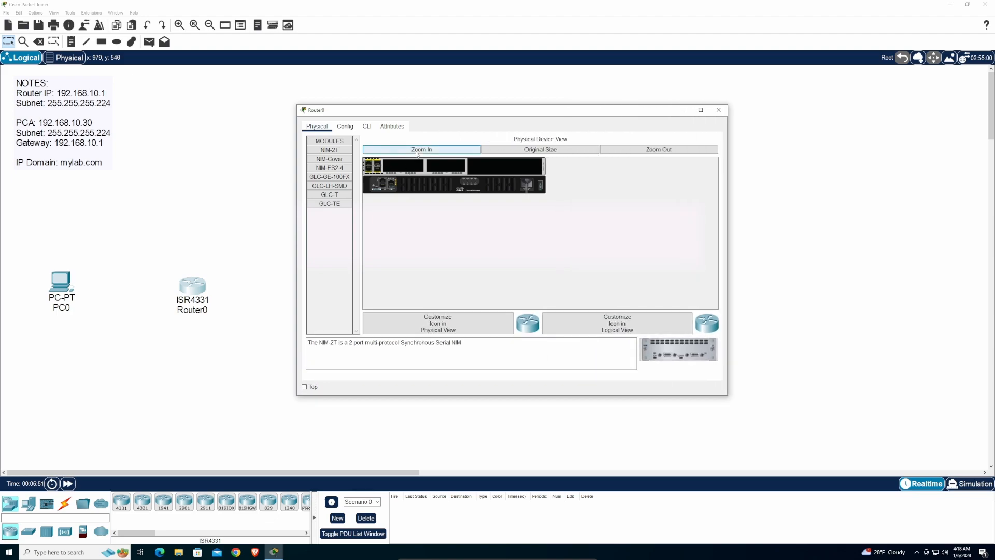
click(421, 150)
drag(727, 395, 862, 403)
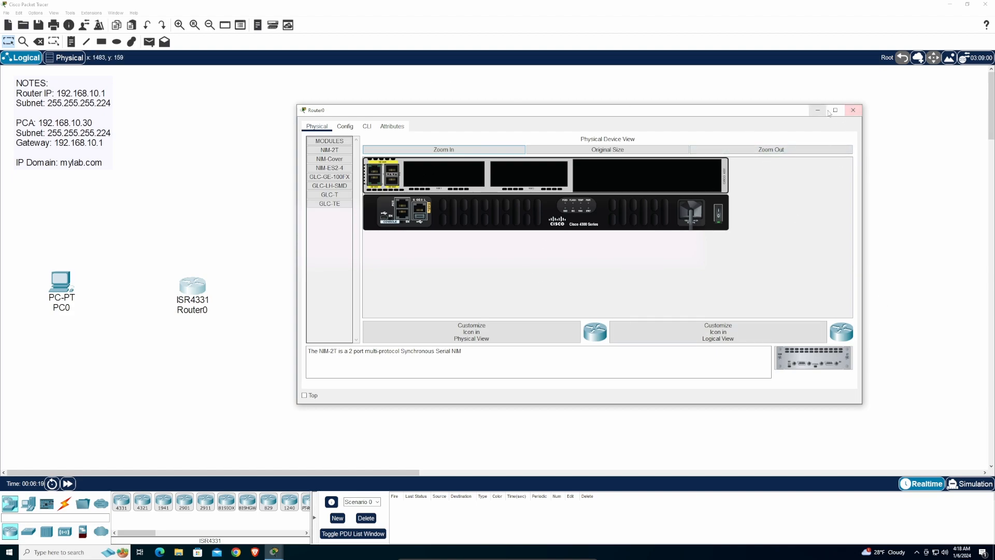
click(853, 110)
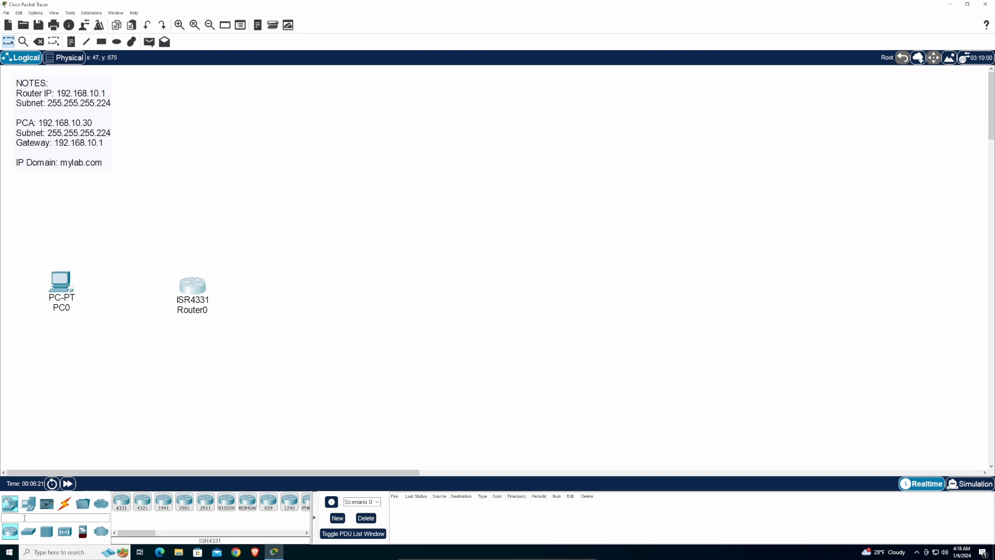
- Connect PC0's RS 232 port to Router0's Console port with a console cable
click(65, 505)
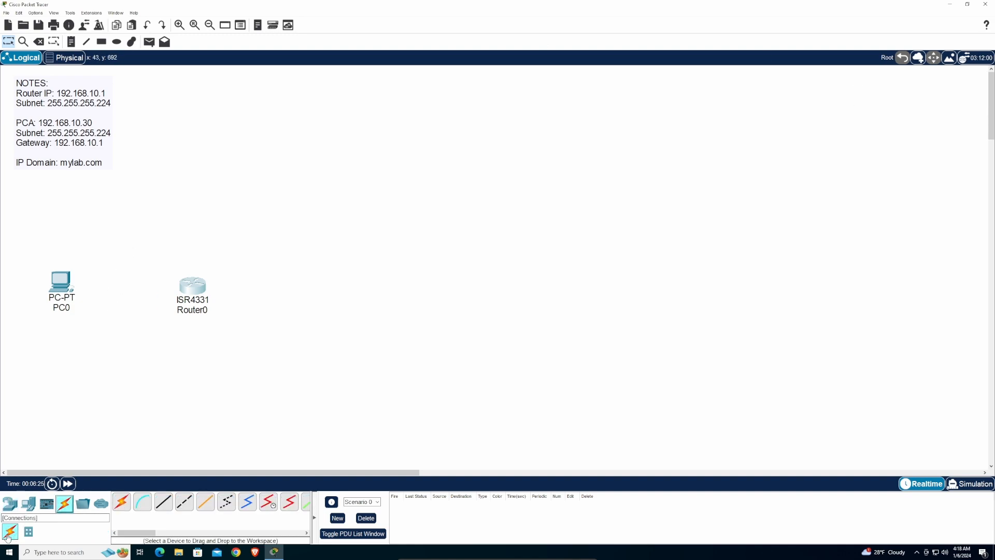
click(144, 504)
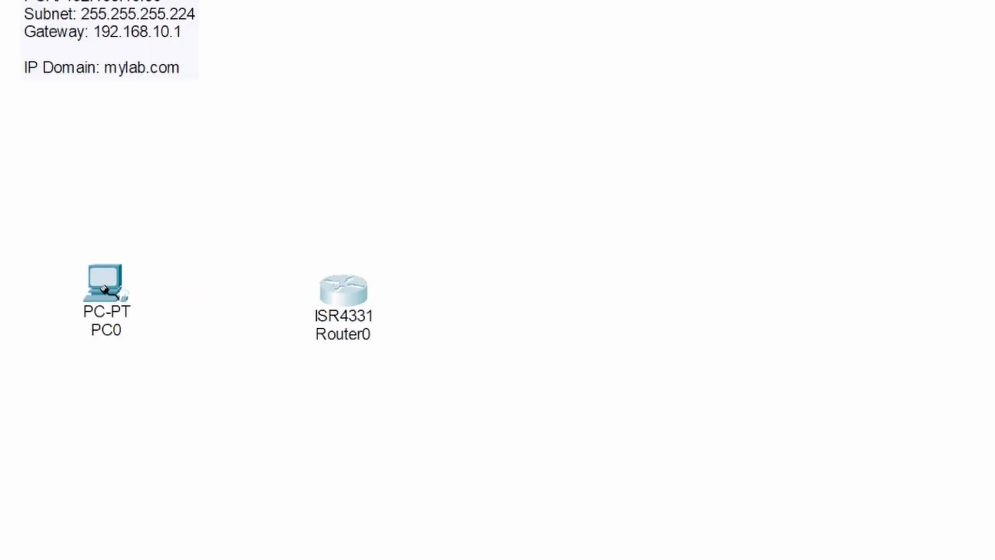
click(104, 289)
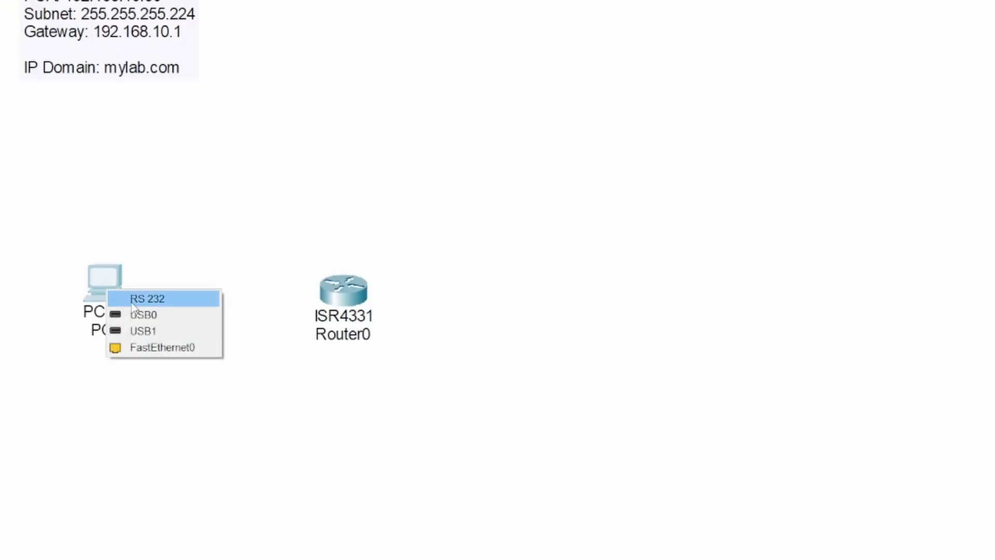
click(150, 299)
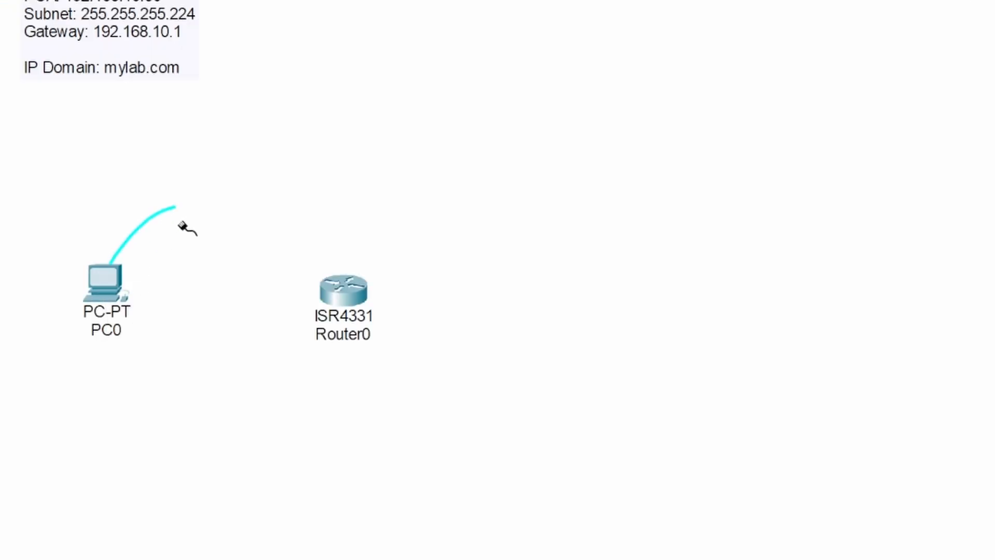
click(347, 282)
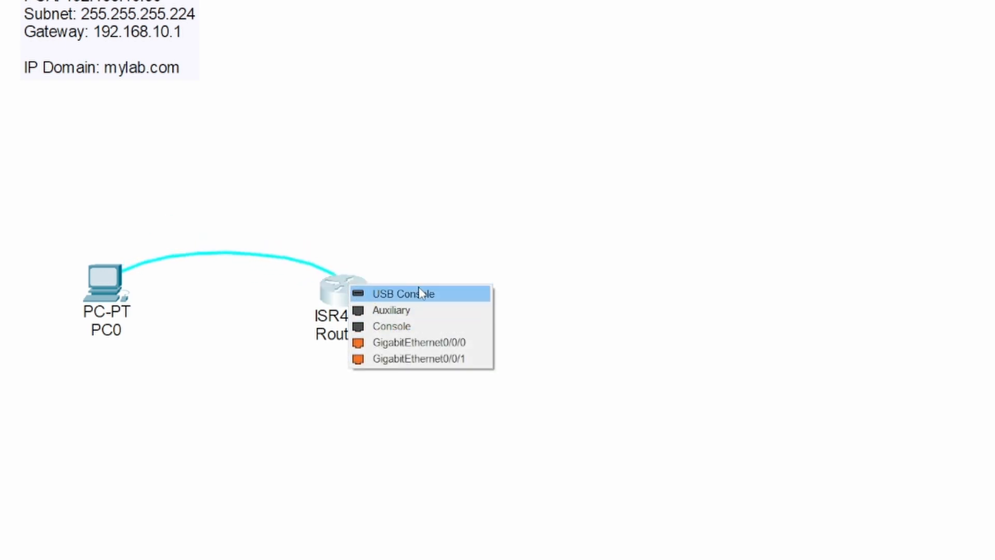
click(391, 327)
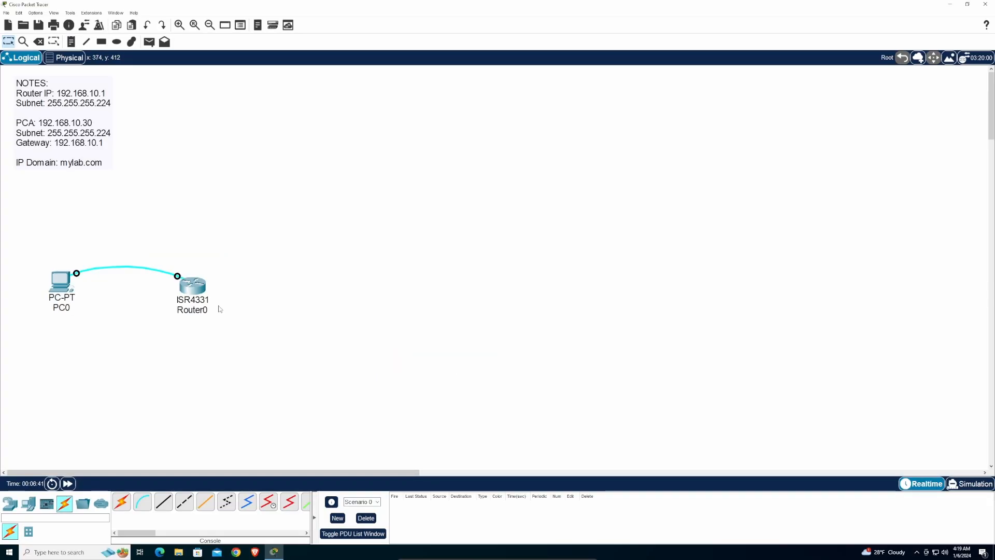
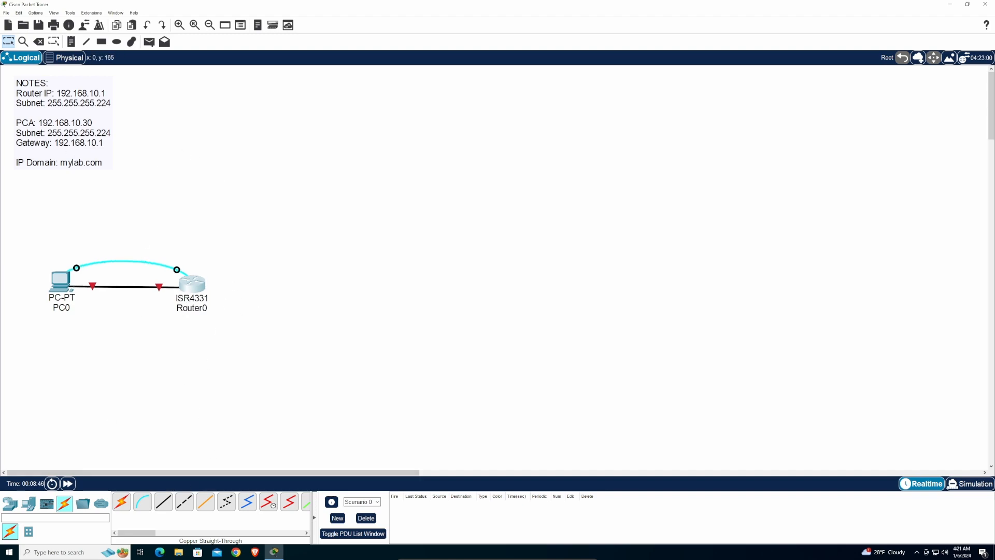
- Open Router0's CLI tab and move its window to the right side of the screen
click(194, 285)
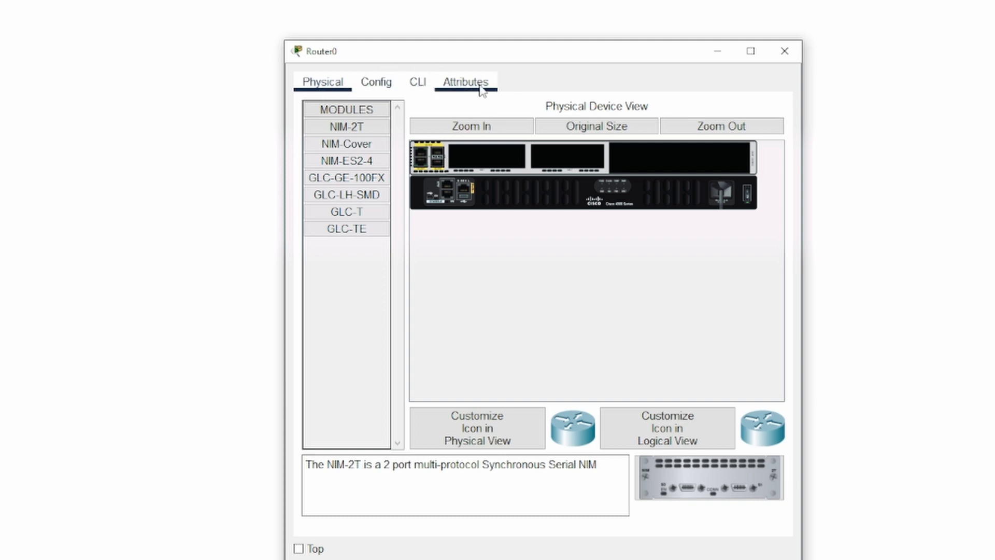
click(423, 89)
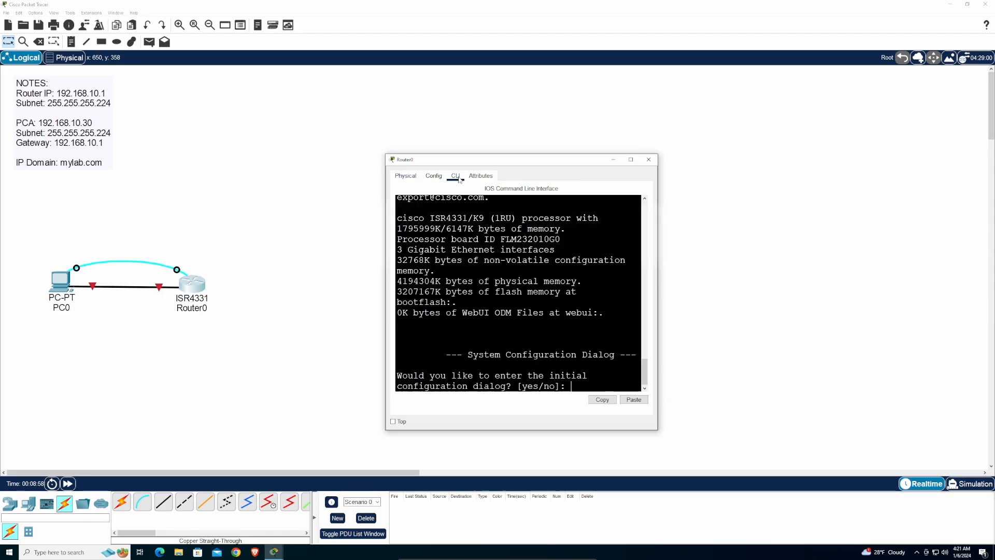
drag(463, 159, 572, 127)
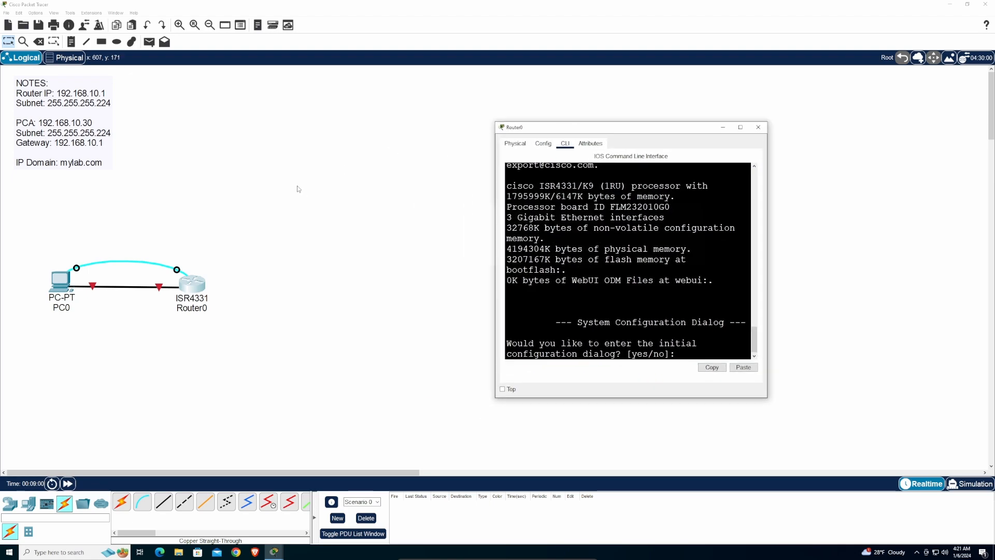
drag(640, 124, 778, 114)
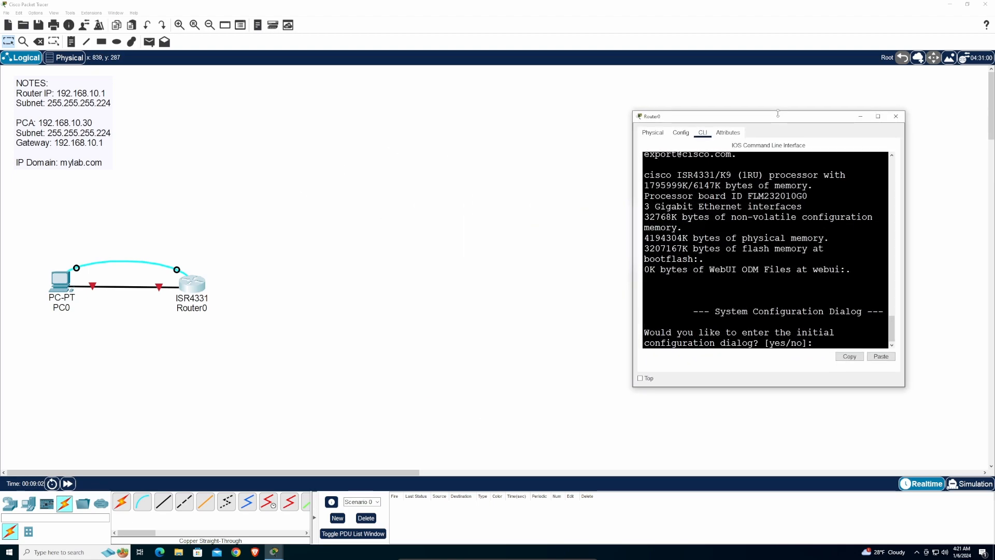
- Place a note on the canvas reading 'STEPS:' followed by '1. Place icons 2. Configure Router'
click(73, 41)
click(181, 83)
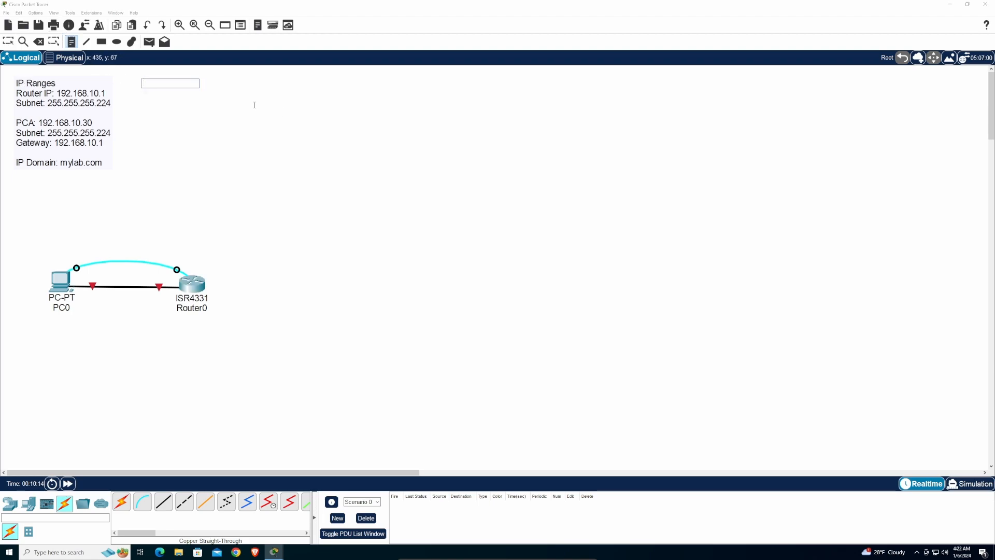
text(sTEPS:)
key(Return)
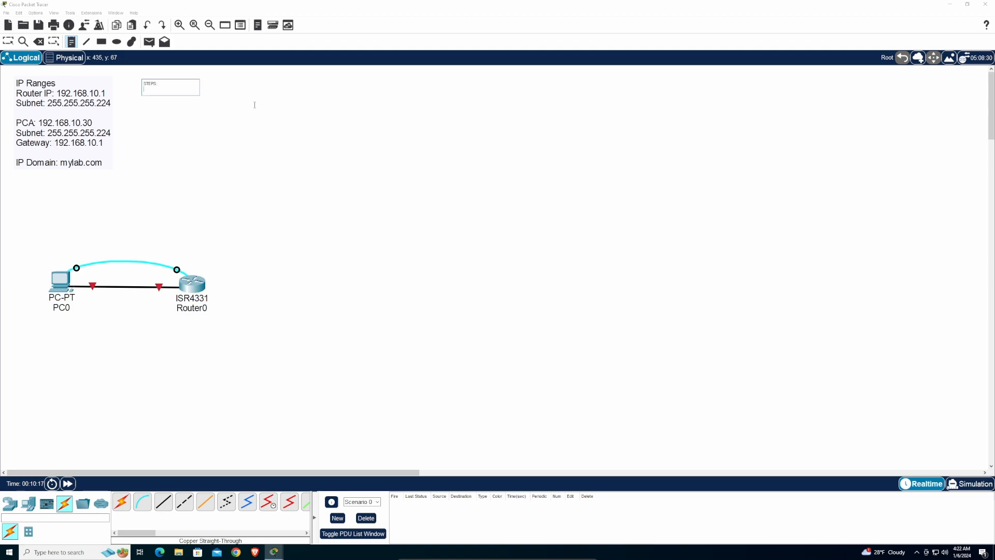
text(1. Place icons )
text(2)
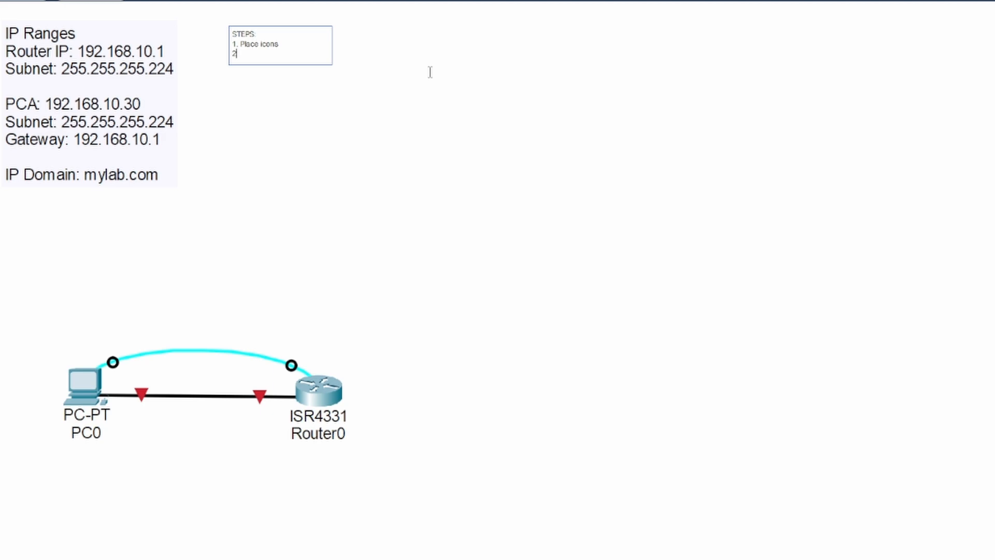
text(. Configur)
key(BackSpace)
text(e Router)
- Add the lines '3. Configure PC IP', '4. Test connectivity' and '5. Login SSH' to the note
key(Return)
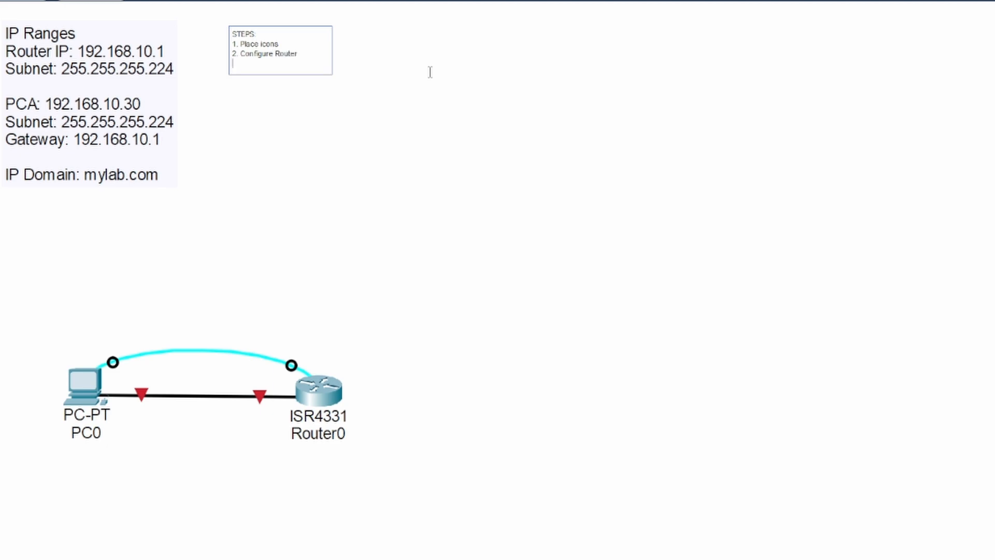
text(3.)
text(Configure PC IP)
key(Return)
text(4.)
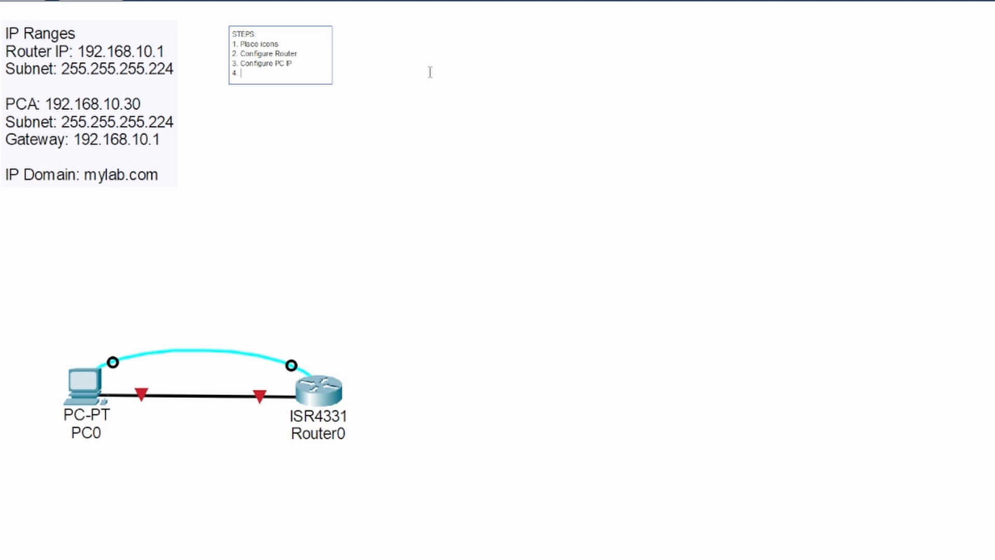
text( Test connectivity)
key(Return)
text(5. Login)
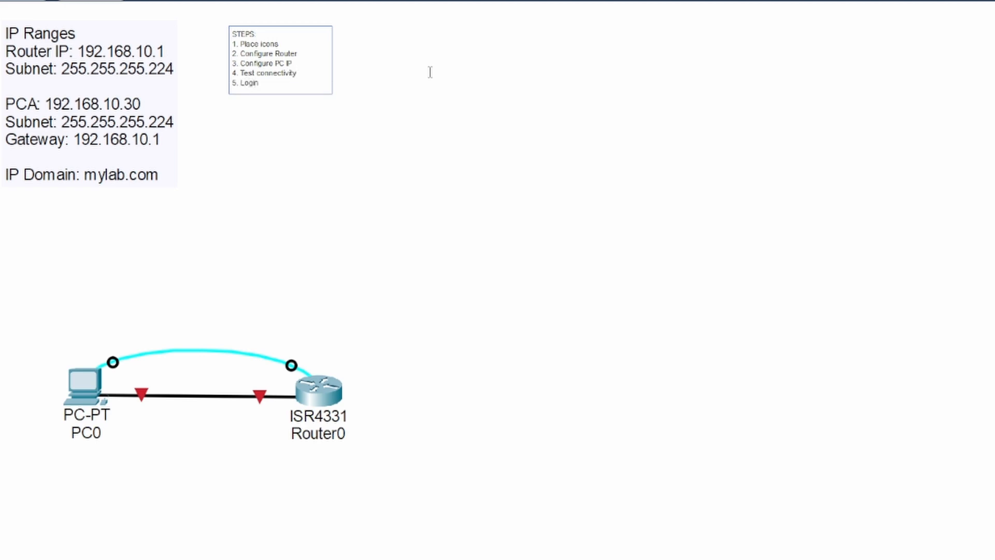
text( SSH)
click(634, 194)
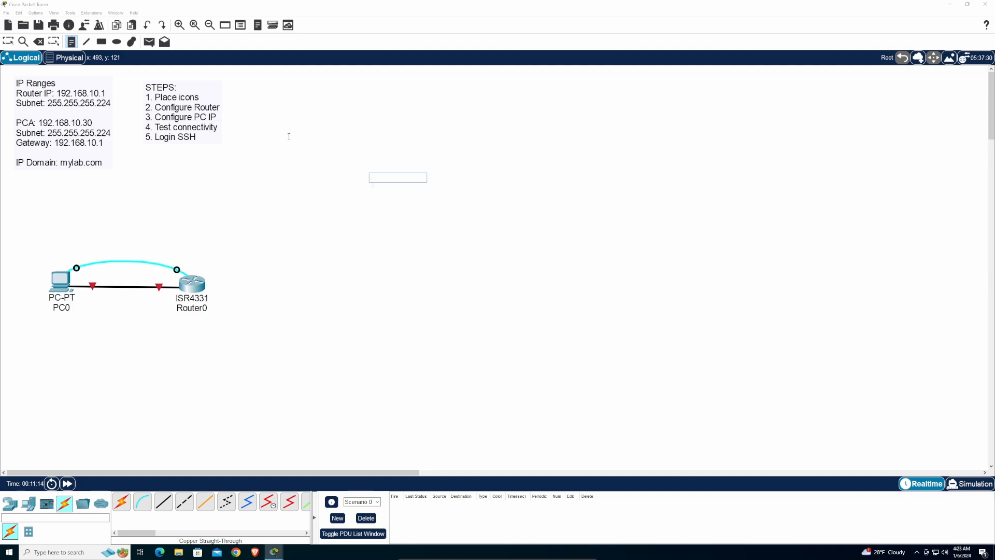
- Reopen Router0's CLI window, enlarge it and snap it to the right half beside the topology
click(7, 41)
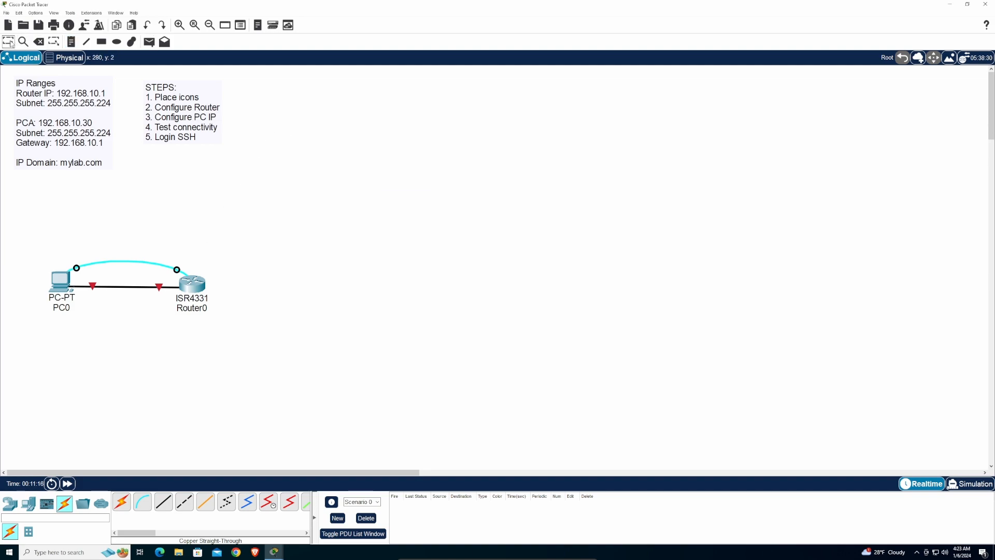
click(192, 283)
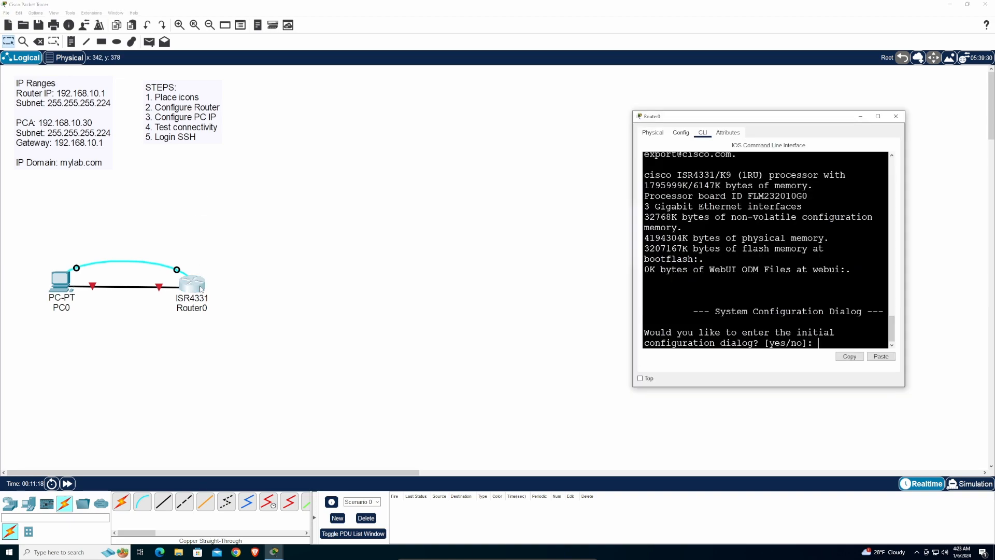
drag(764, 115, 385, 80)
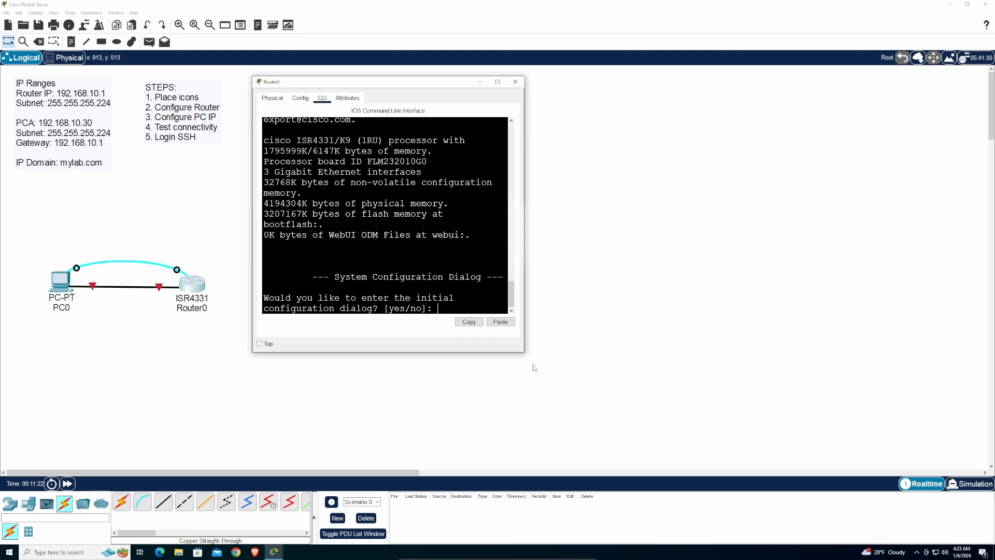
drag(524, 354, 661, 479)
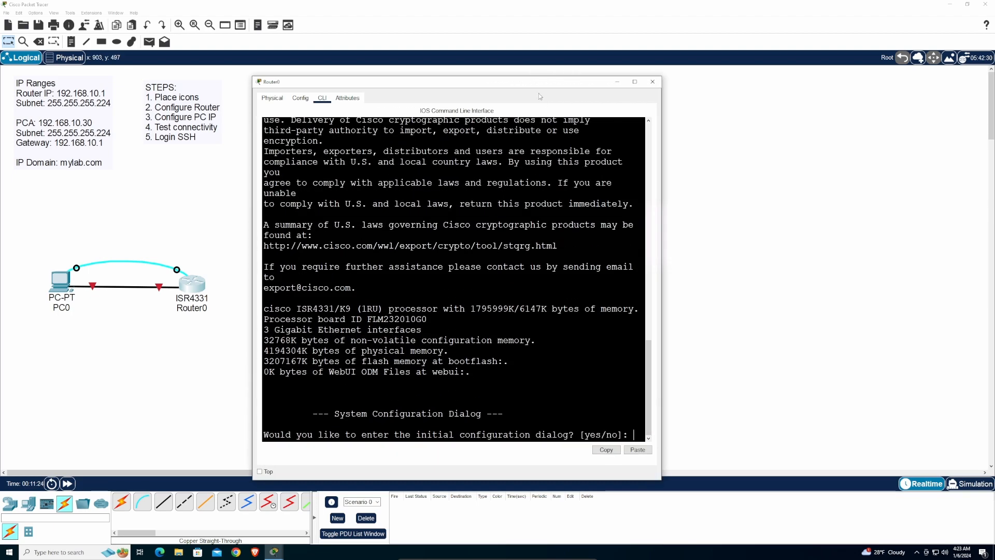
drag(462, 84, 993, 31)
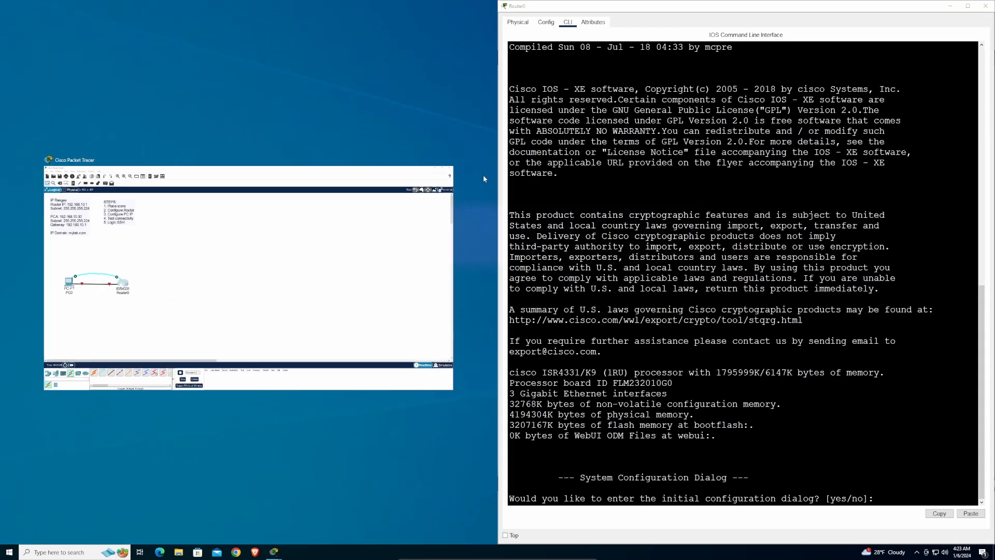
click(441, 197)
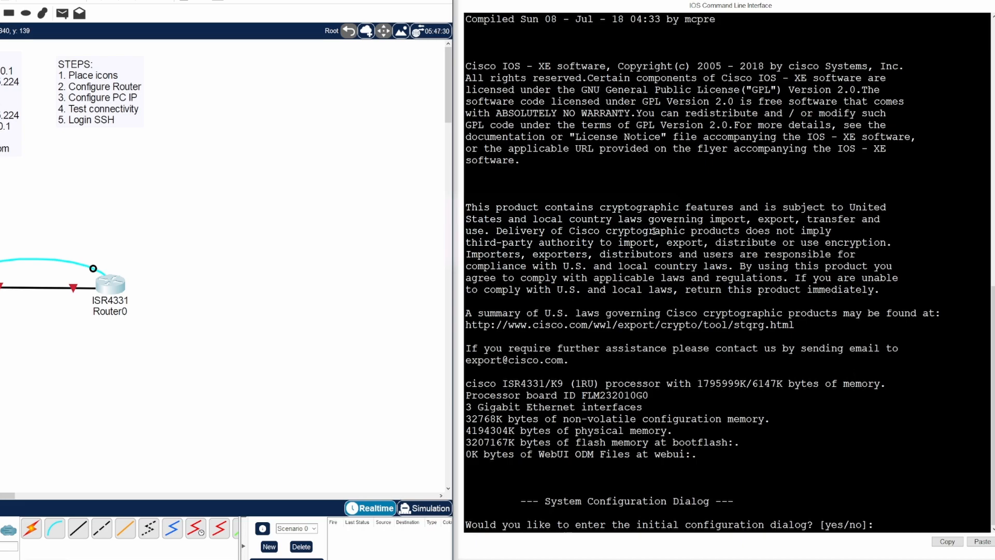
scroll(654, 249, up, 20)
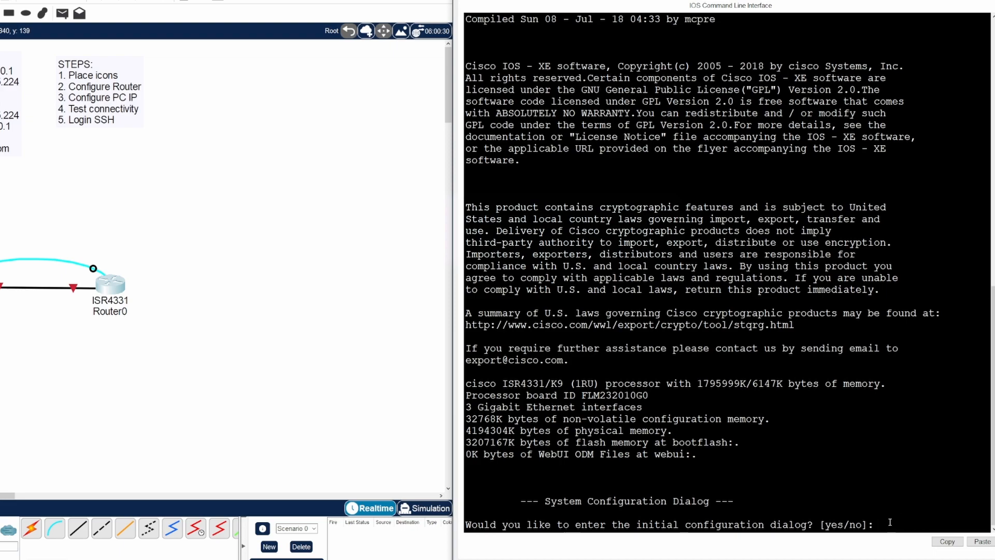
- Answer n to the initial configuration dialog, then run enable to reach Router#
text(n)
key(Return)
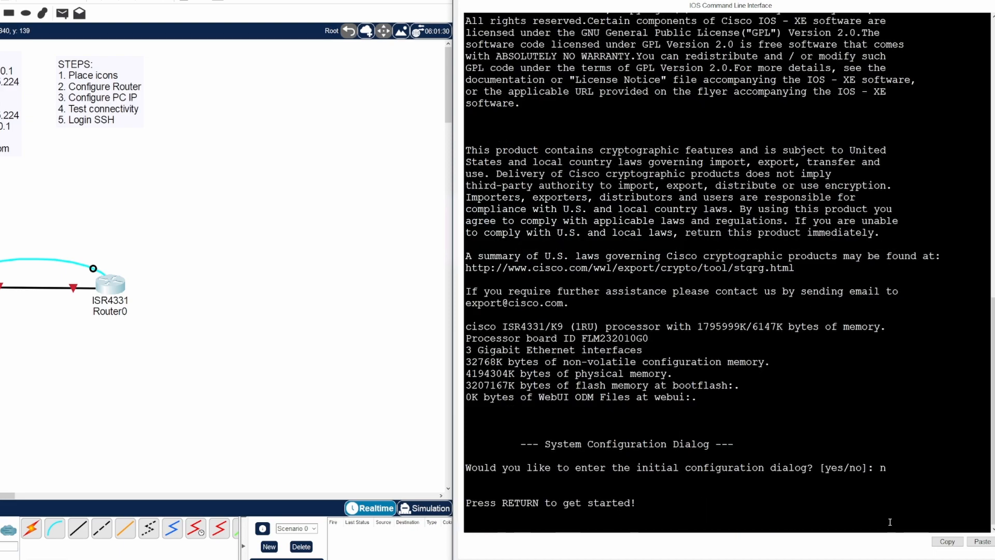
key(Return)
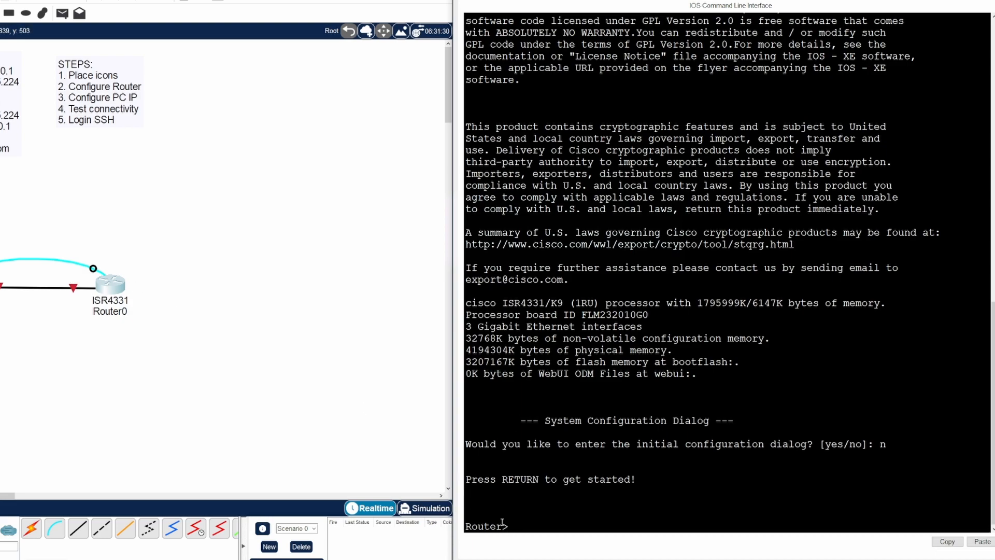
drag(507, 526, 472, 526)
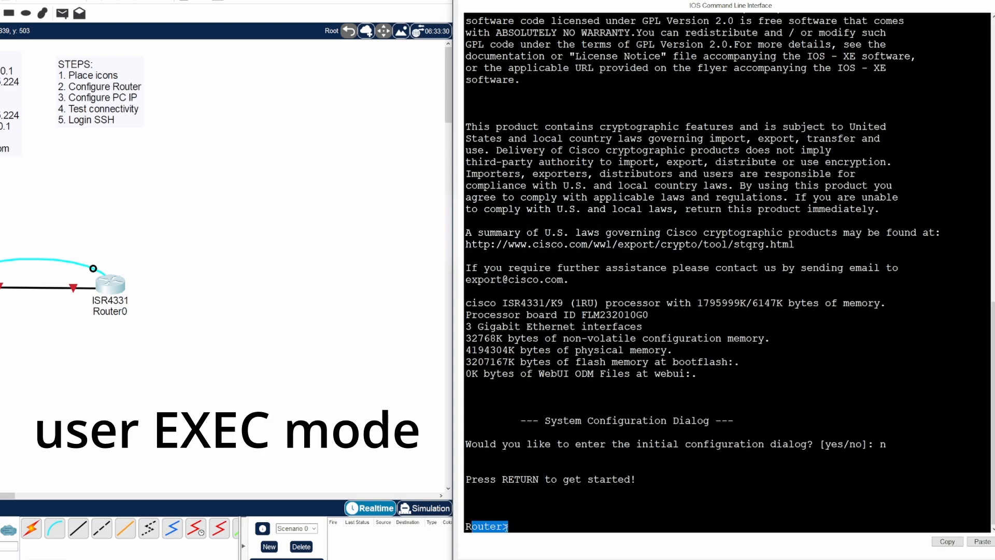
click(522, 527)
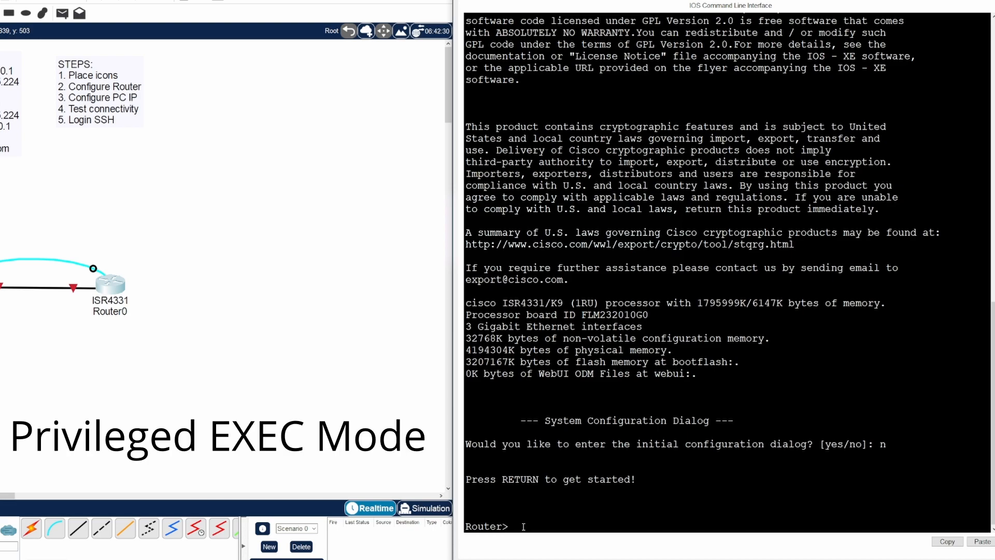
key(Return)
key(Return)
key(Return)
key(Return)
key(Return)
key(Return)
key(Return)
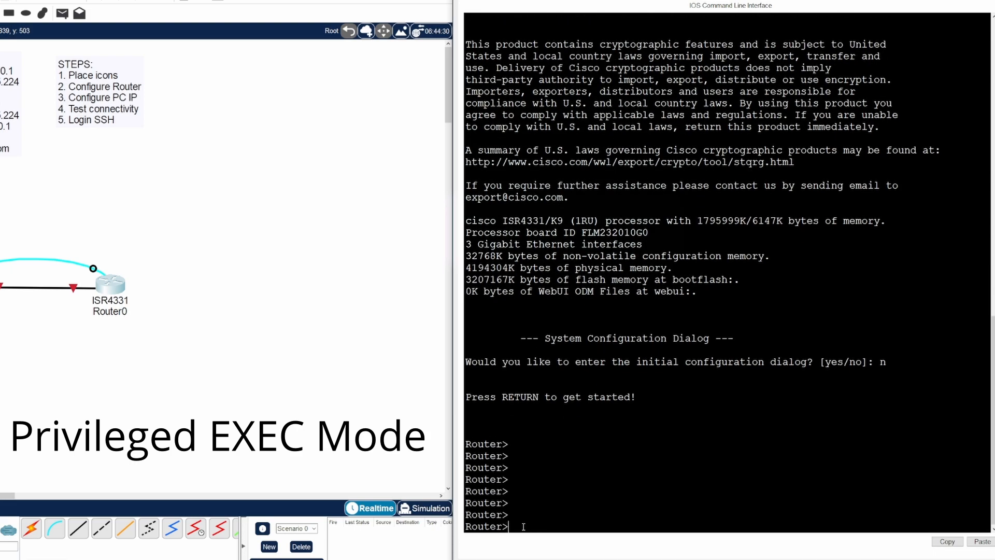
text(enable)
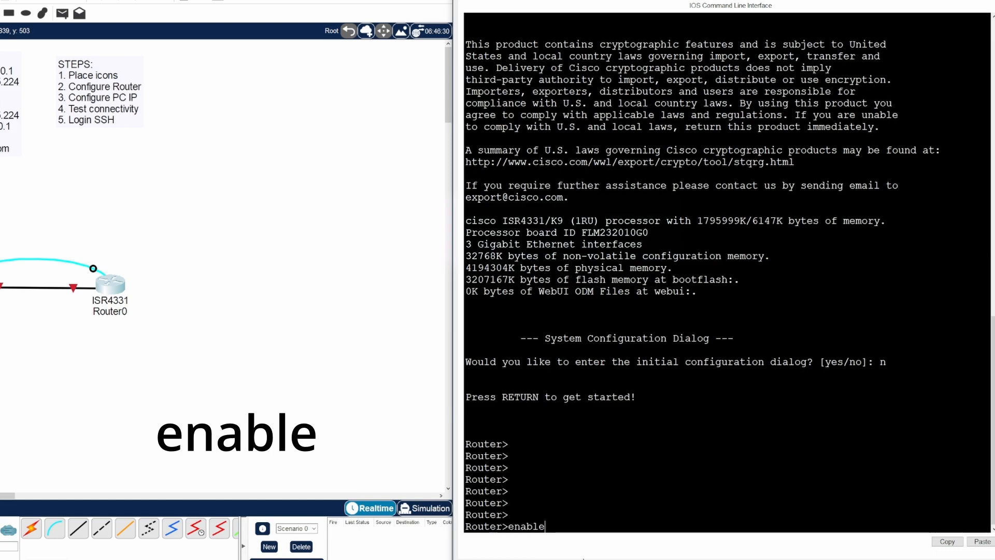
key(Return)
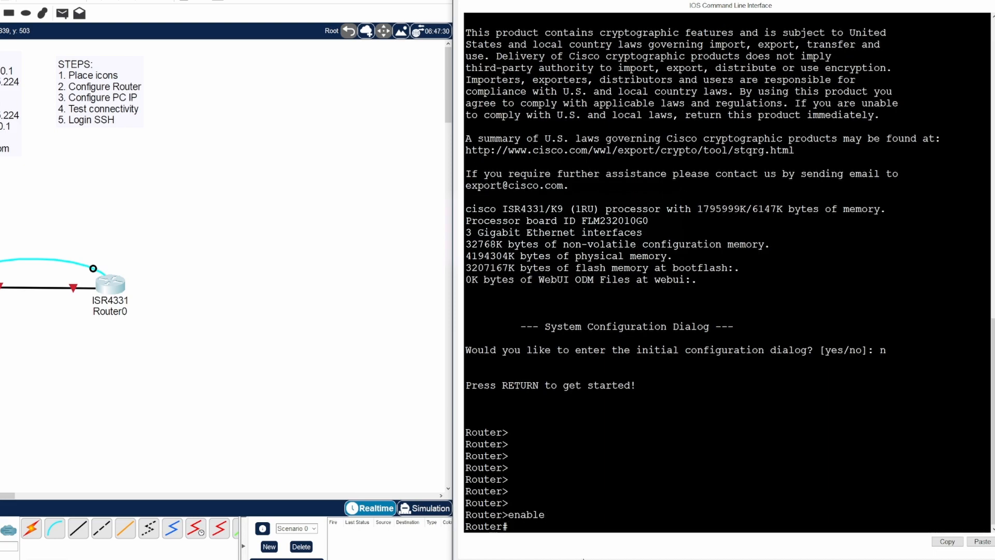
- Enter global configuration with 'config t' and set the hostname to R1
key(Return)
key(Return)
key(Return)
key(Return)
key(Return)
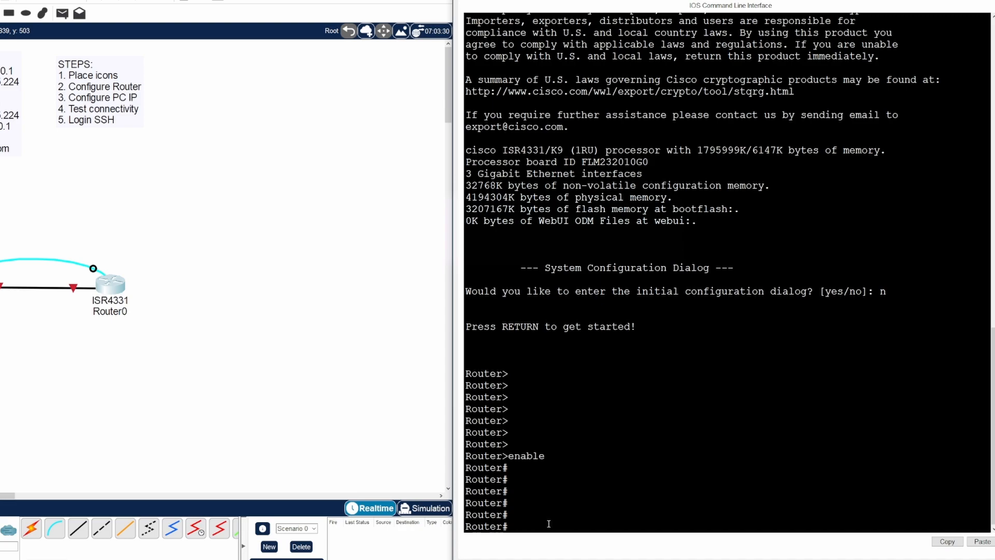
key(Return)
key(Return)
key(Return)
key(Return)
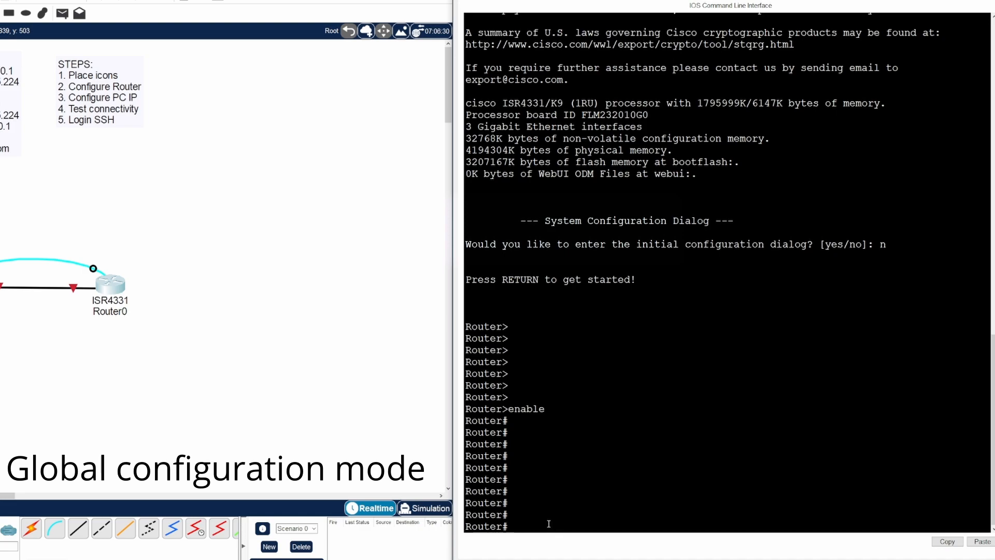
text(config)
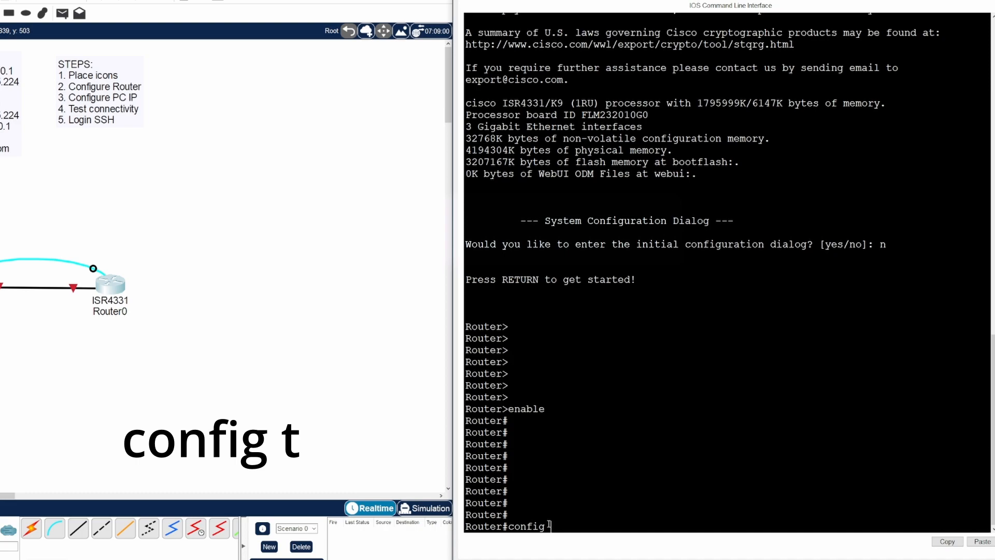
text( t)
key(Return)
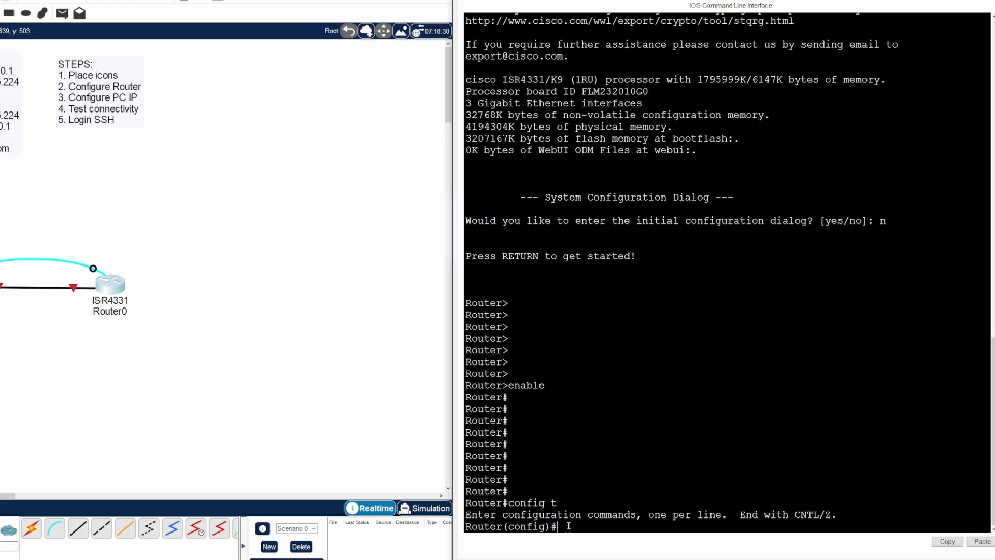
key(Return)
key(Return)
key(Return)
key(Return)
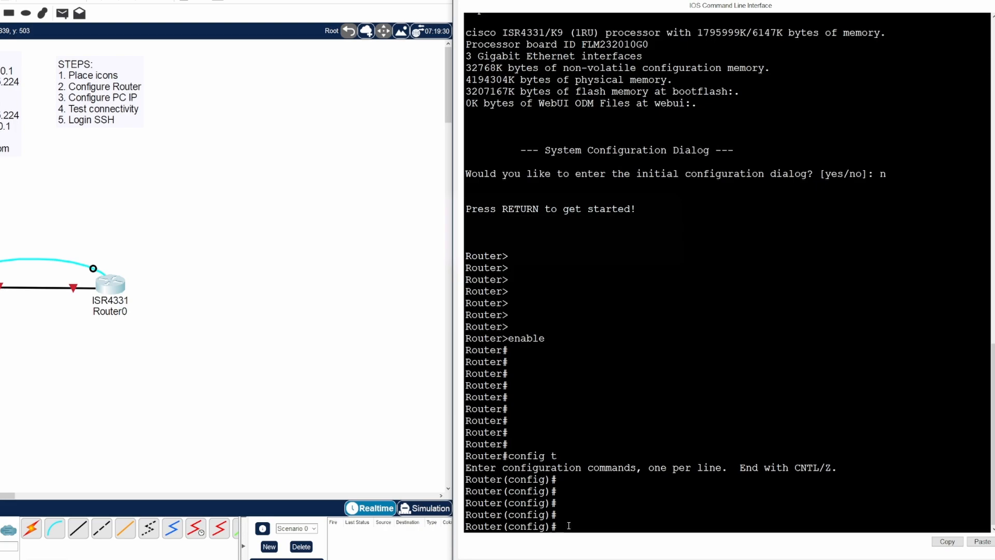
key(Return)
key(Return)
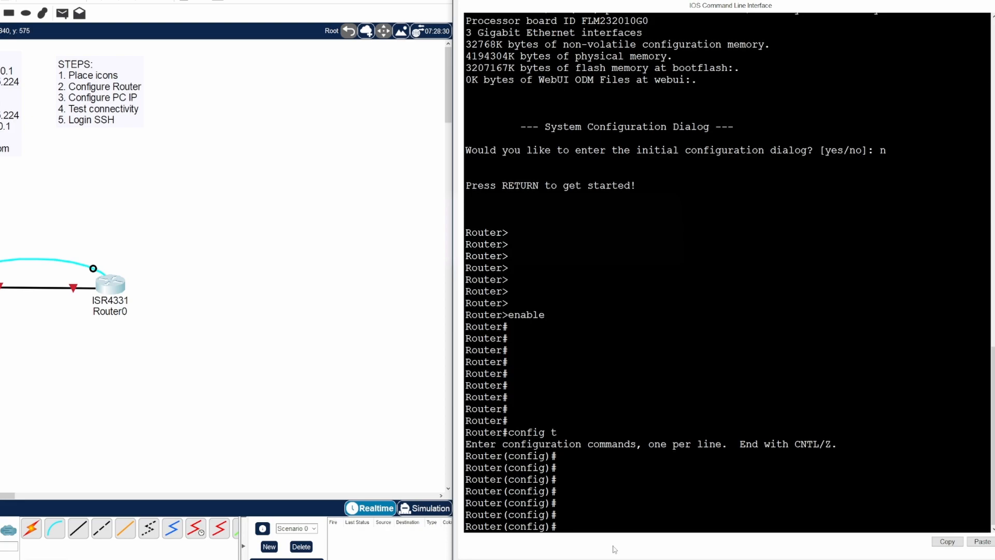
text(hostname)
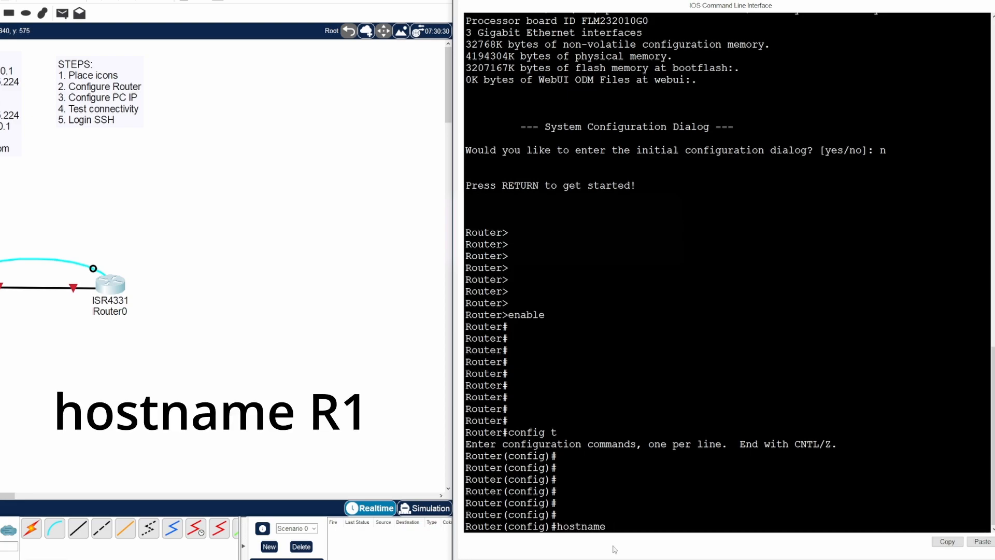
text( R1)
key(Return)
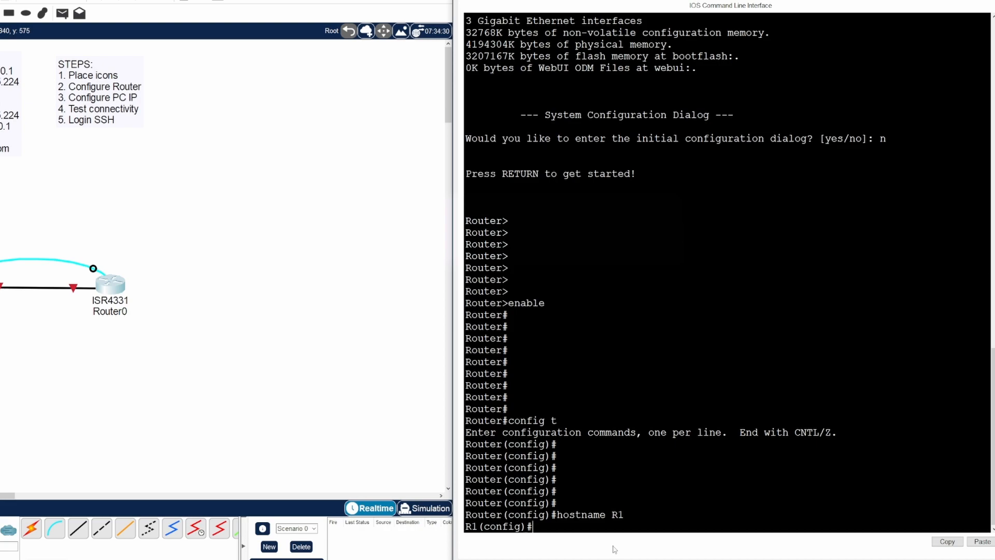
- Apply 'no ip domain-lookup' and highlight the 'End with CNTL/Z' hint
key(Return)
key(Return)
key(Return)
key(Return)
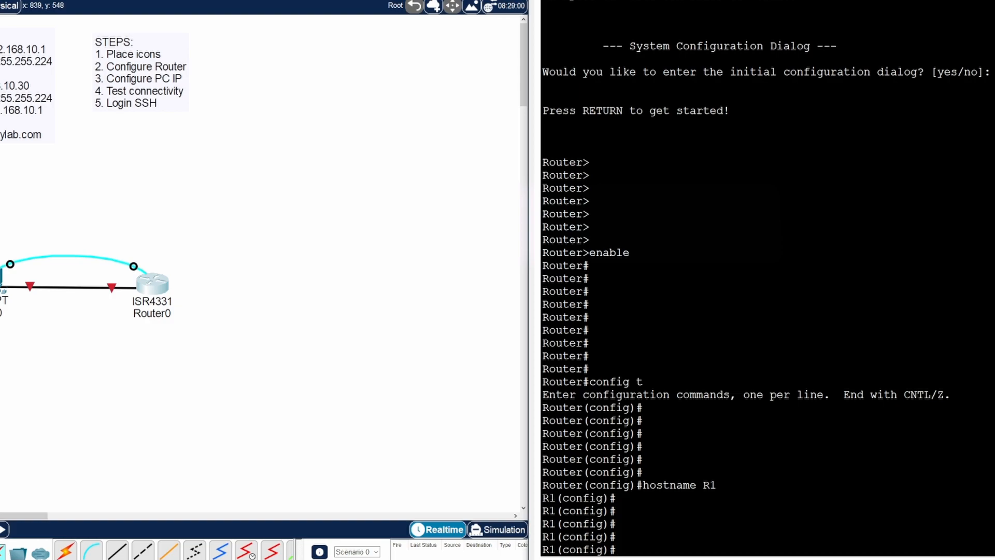
text(no ip)
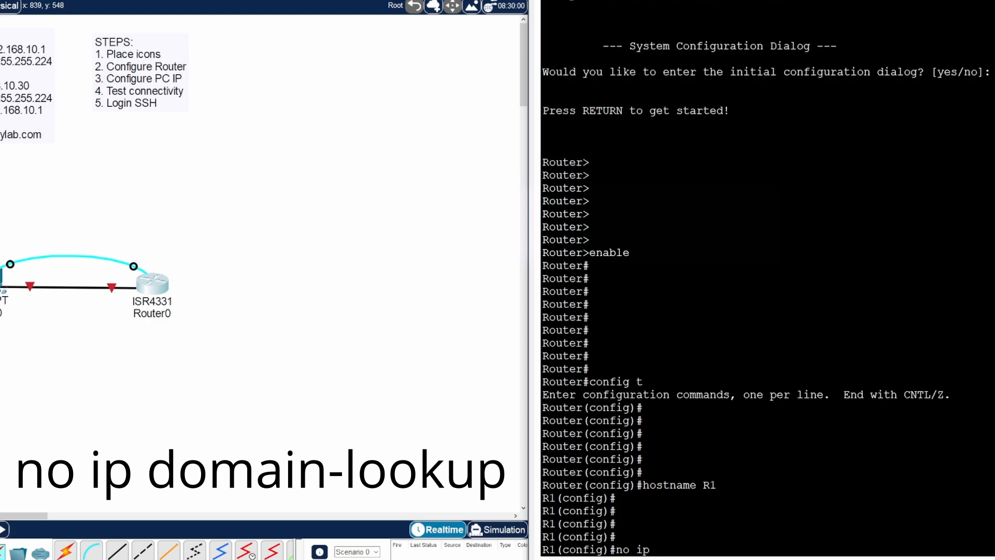
text( domain-lookup)
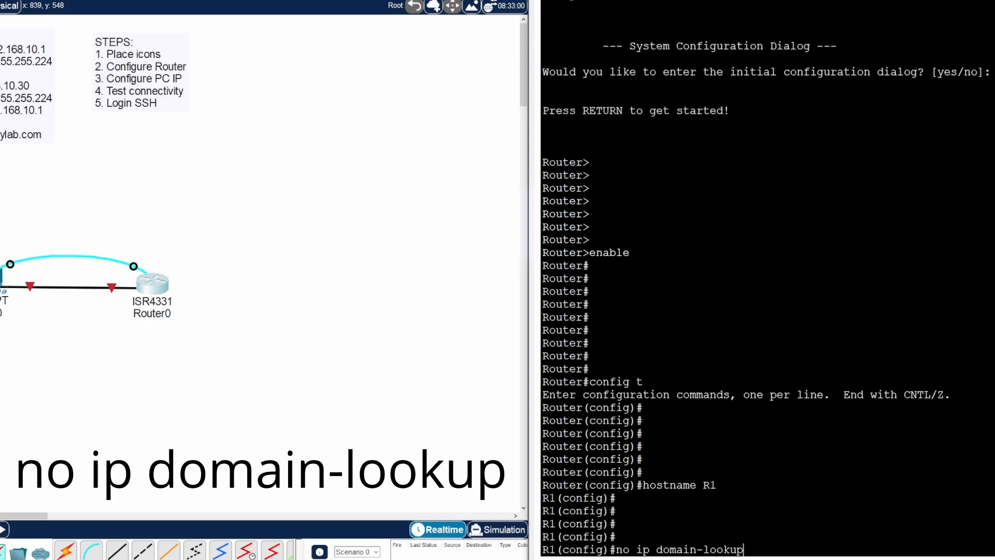
key(Return)
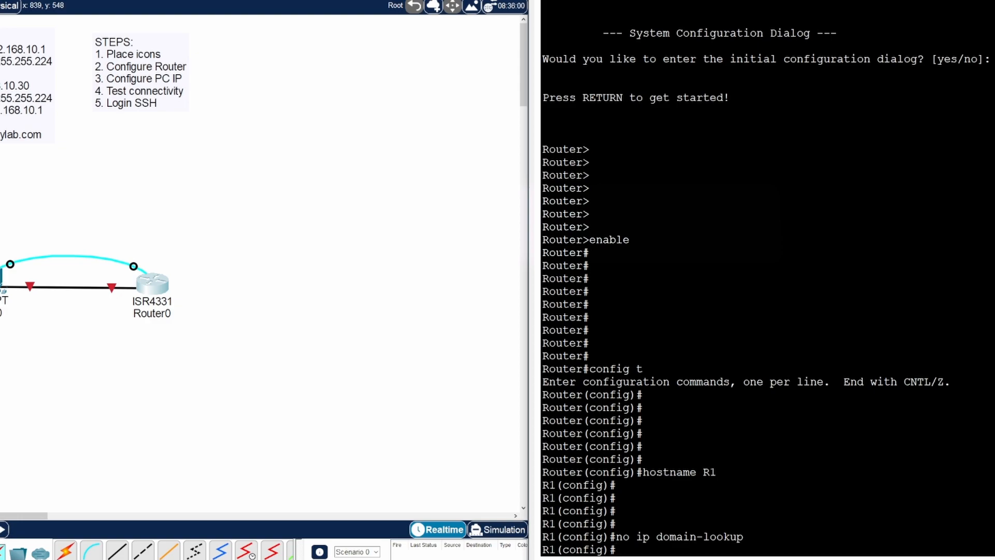
key(Return)
key(Return)
key(Return)
key(Return)
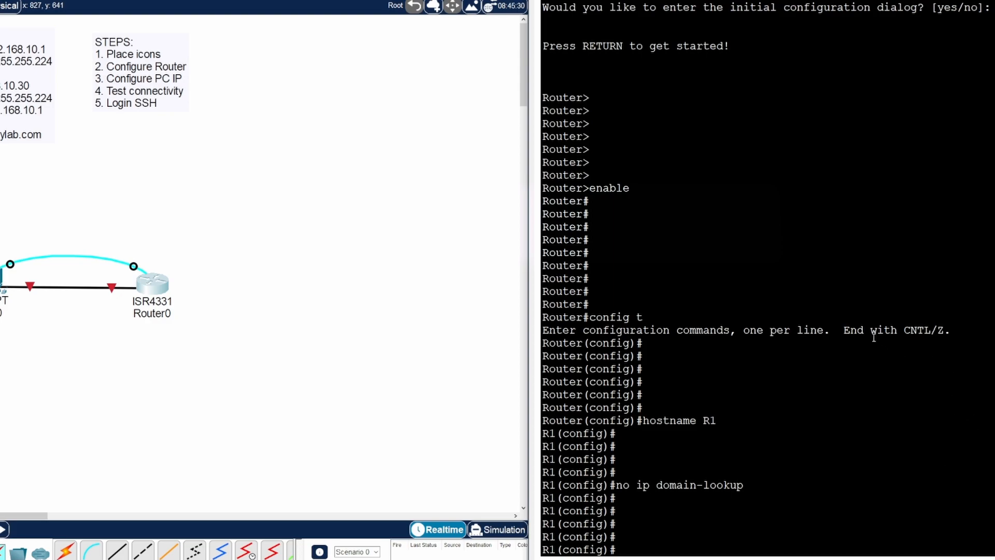
drag(846, 330, 948, 329)
click(972, 328)
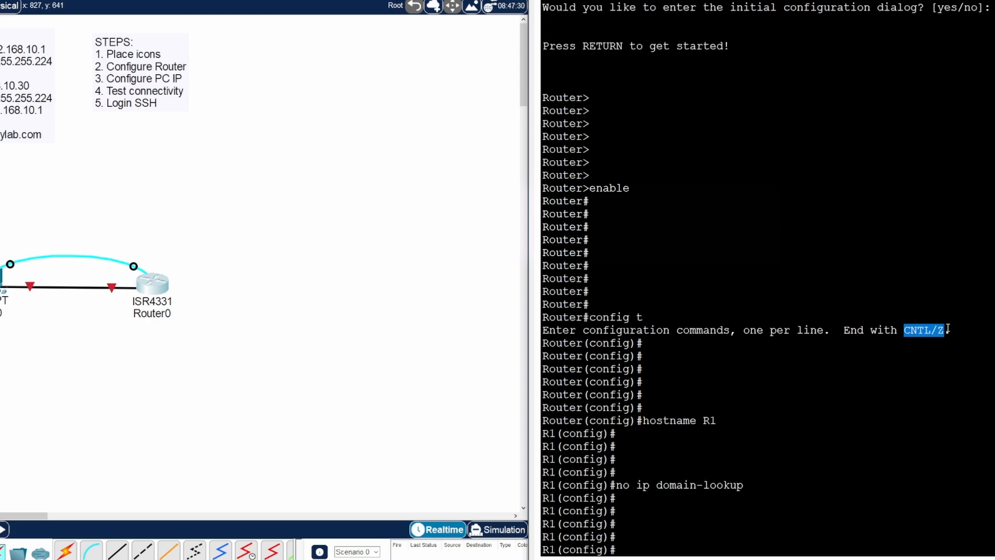
- Leave configuration mode with Ctrl+Z to return to the R1# prompt
click(632, 550)
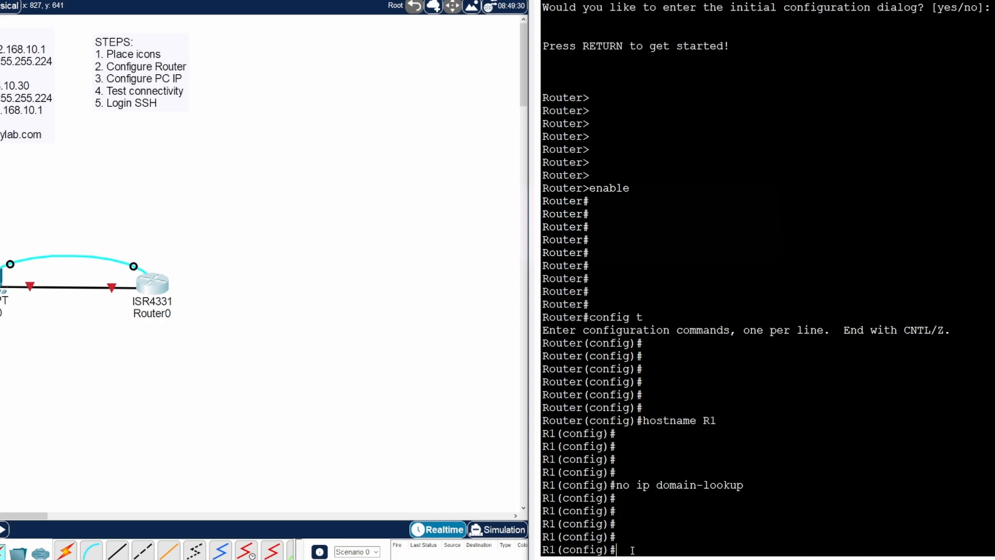
key(ctrl+z)
key(Return)
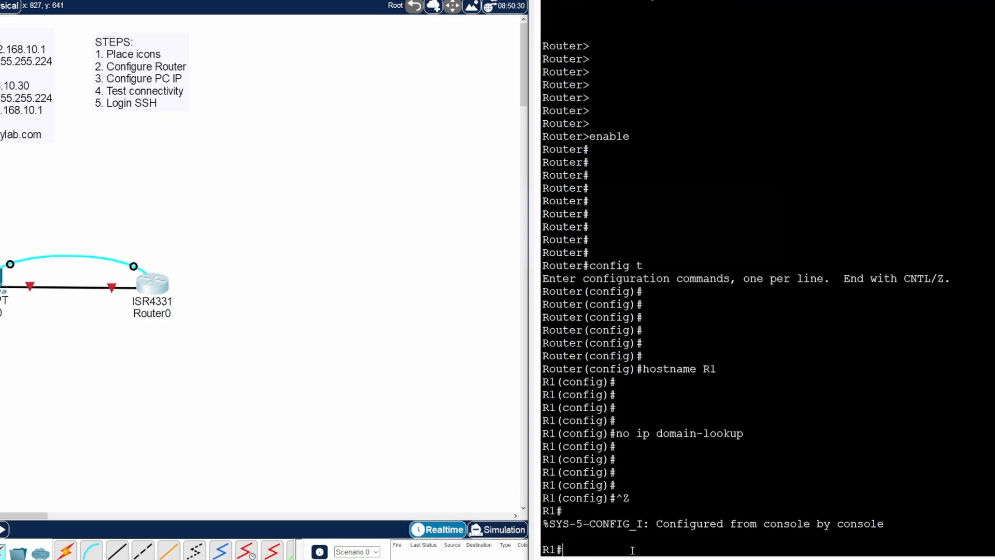
drag(565, 550, 523, 551)
click(609, 549)
- Re-enter global configuration with 'config t', then leave it with 'exit'
text(config t)
key(Up)
key(Up)
key(Down)
key(Up)
key(Down)
key(Return)
key(Return)
key(Return)
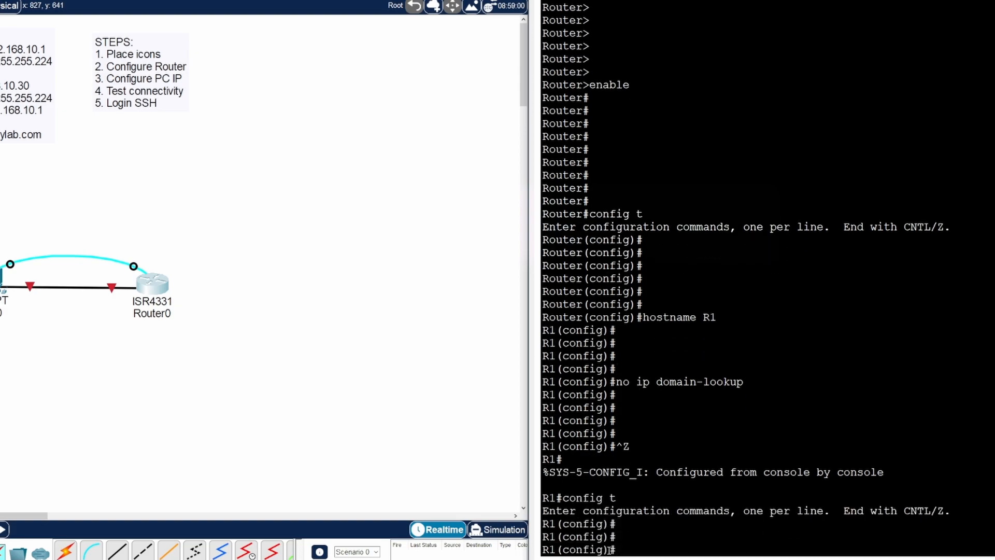
key(Return)
key(Return)
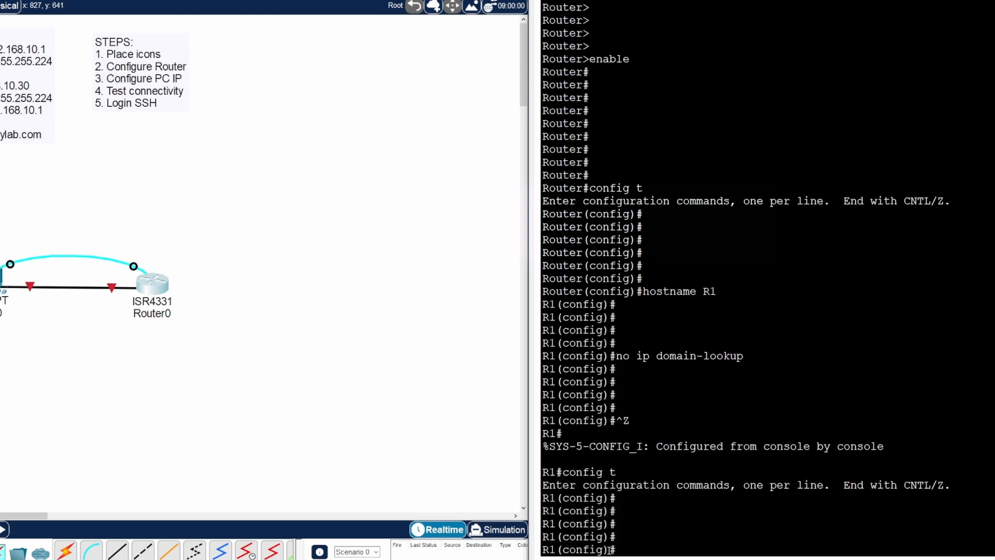
text(exit)
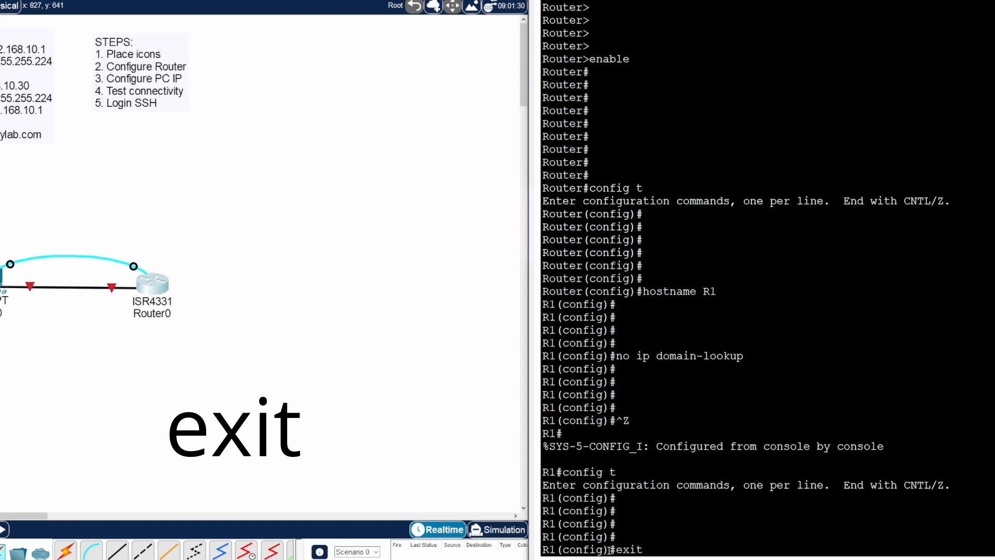
key(Return)
key(Return)
key(Return)
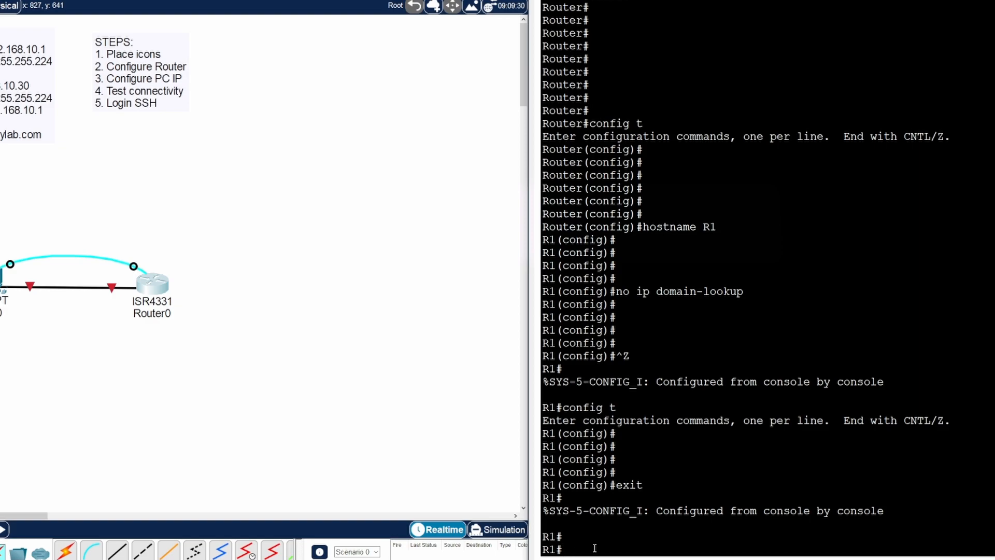
- Enter interface g0/0/1 configuration via 'config t', then return to R1# with 'end'
text(config t)
key(Return)
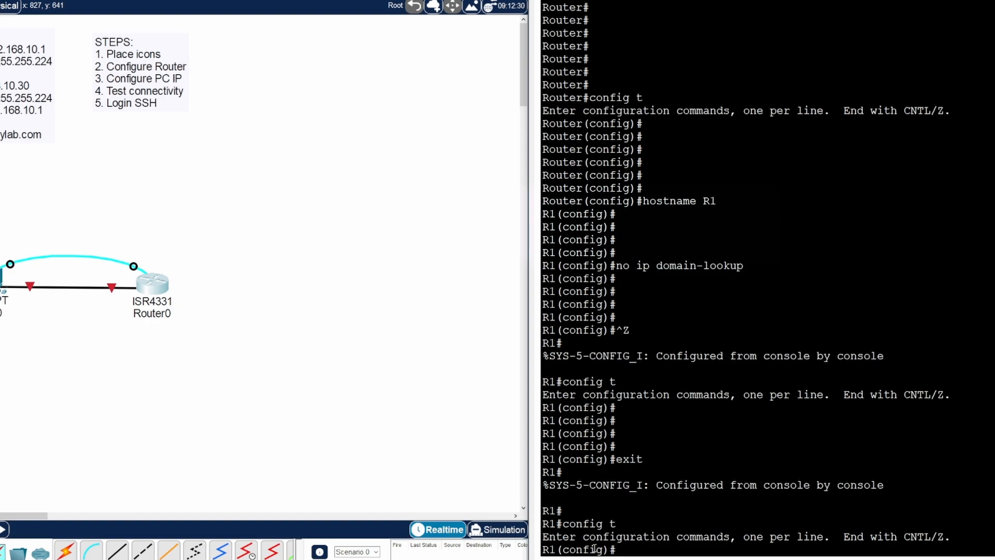
text(int g0/0/1)
key(Return)
key(Return)
key(Return)
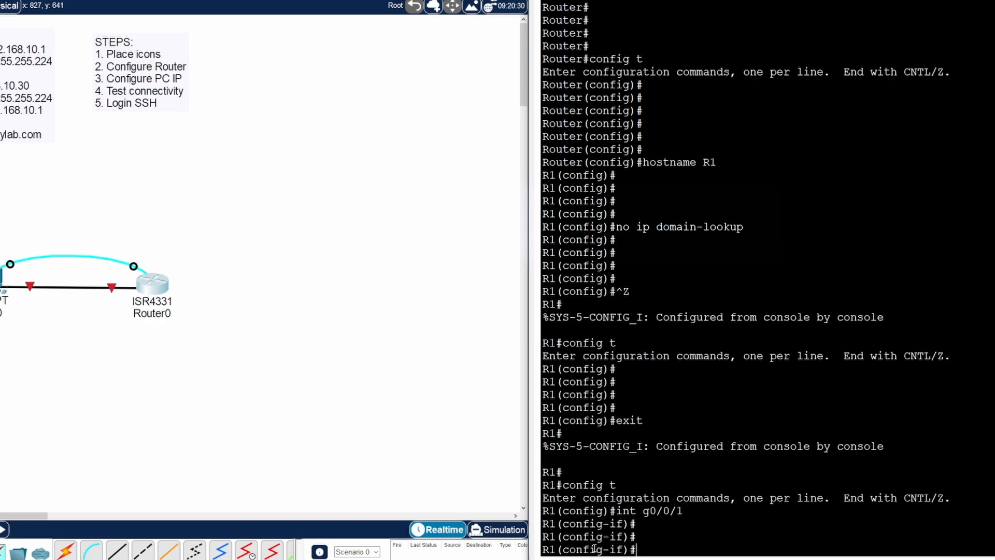
text(end)
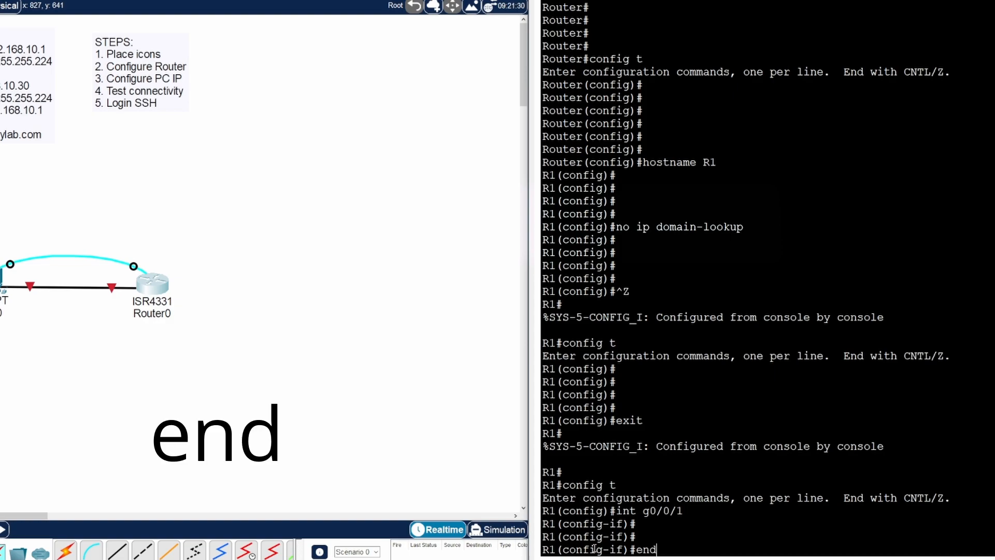
key(Return)
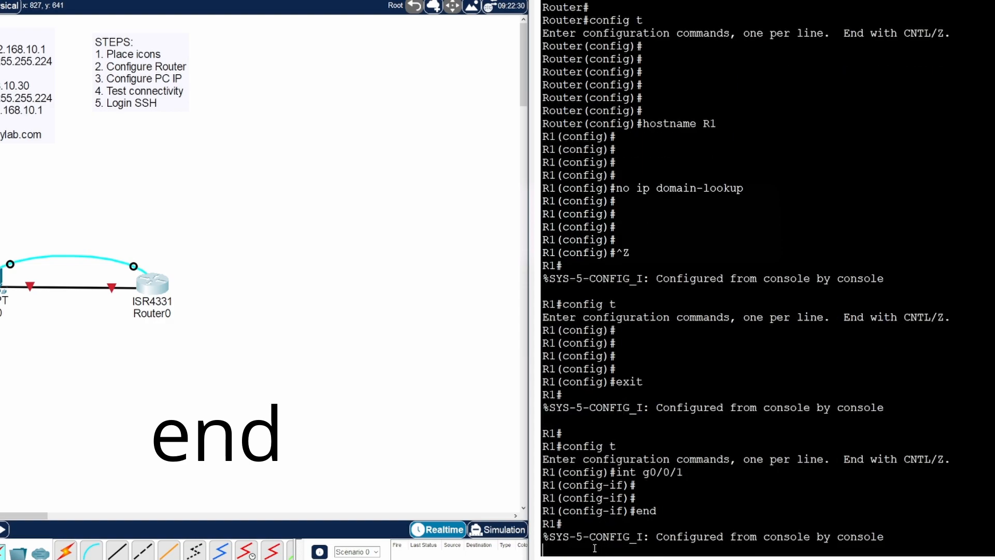
key(Return)
key(Return)
key(Return)
key(Return)
key(Return)
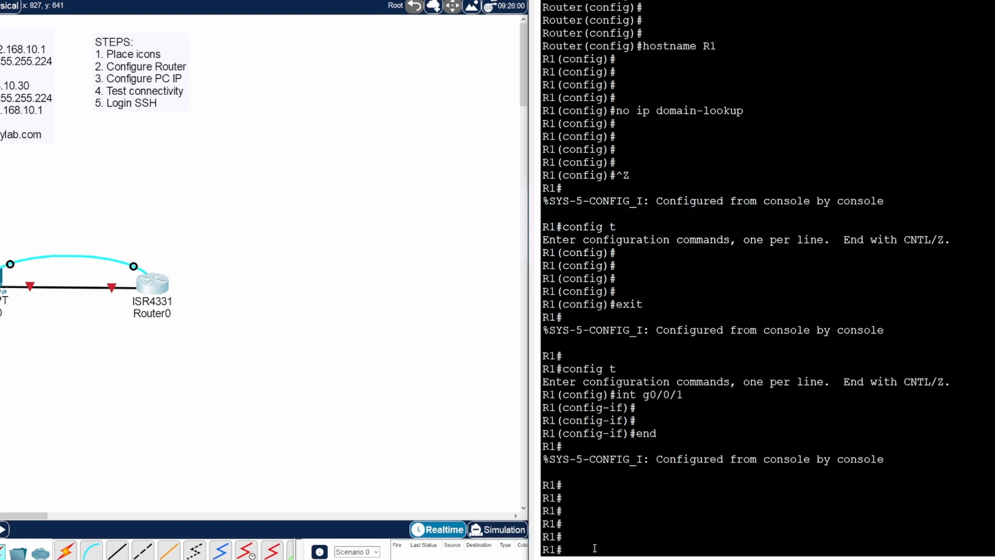
- Run 'sho running-config' and highlight the 662-byte size, password-encryption and hostname R1 lines
text(sho run)
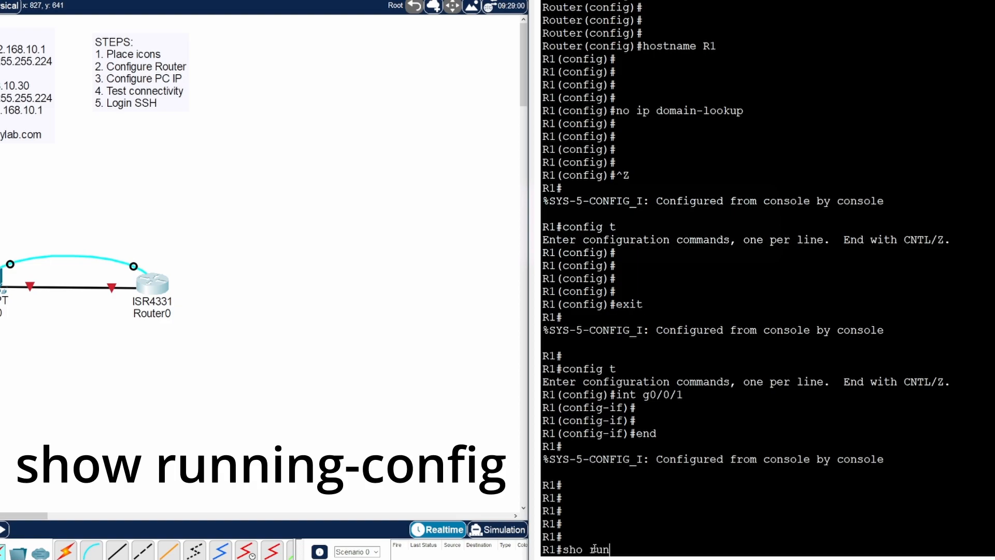
text(ning-config)
key(Return)
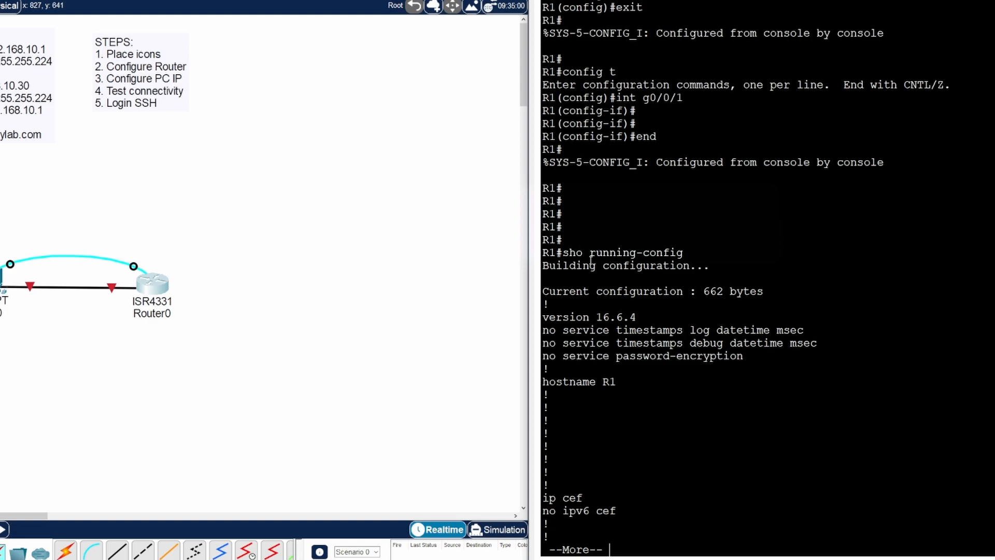
drag(683, 253, 564, 253)
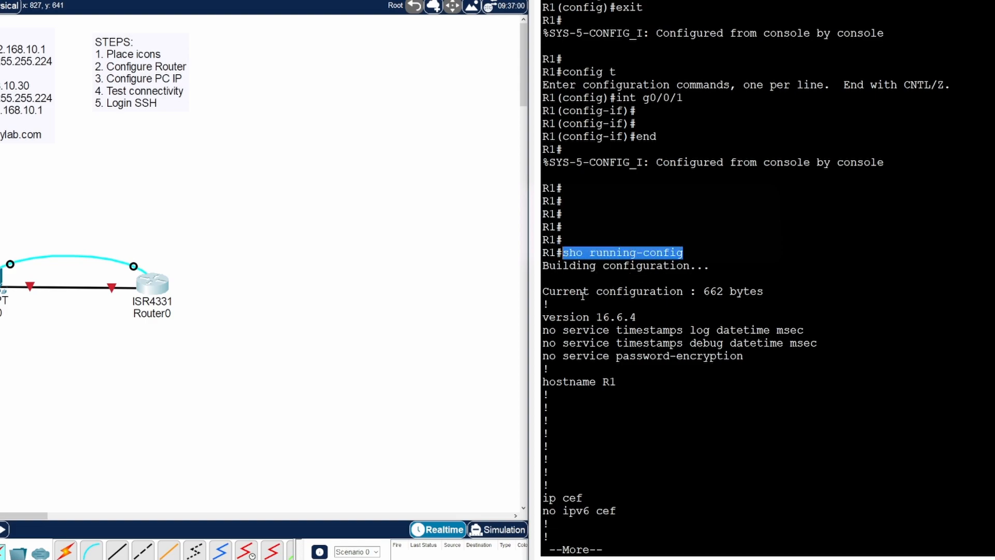
drag(703, 291, 764, 292)
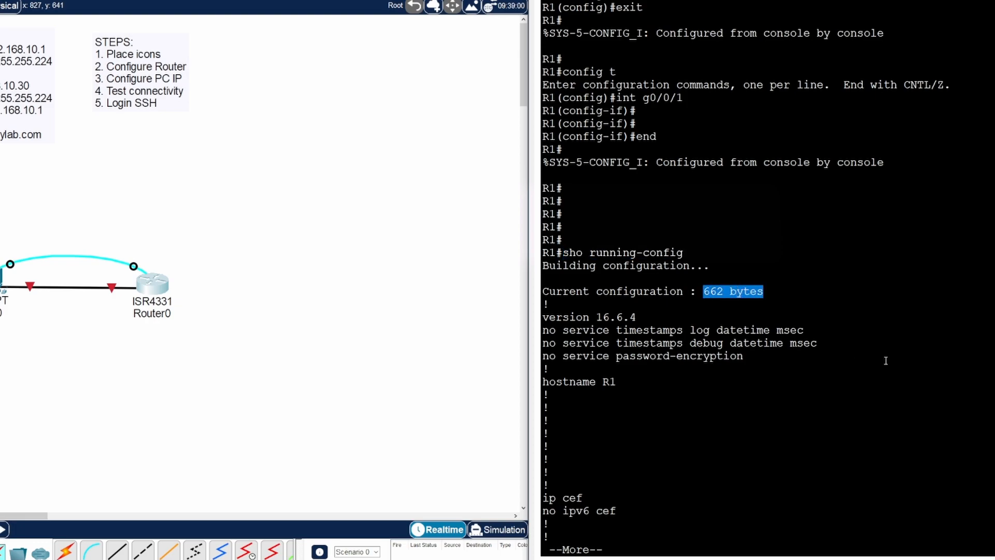
drag(744, 356, 542, 357)
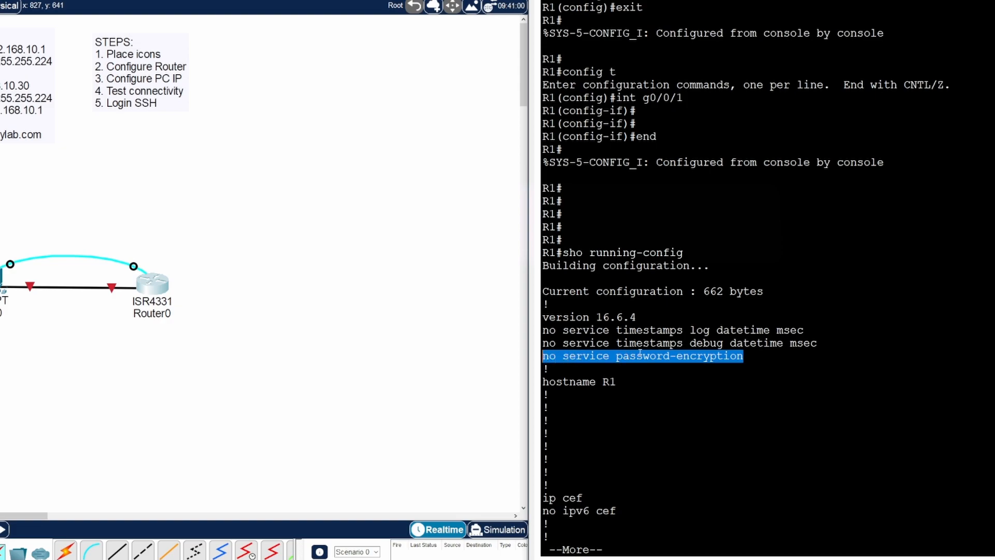
click(753, 360)
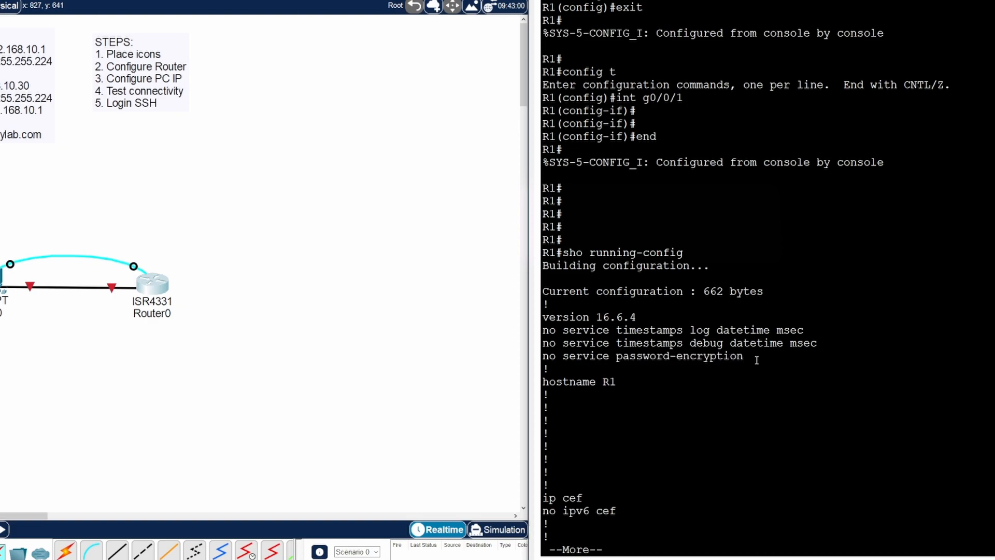
drag(620, 382, 591, 382)
- Page through the rest of the configuration, pointing out no ip domain-lookup
key(space)
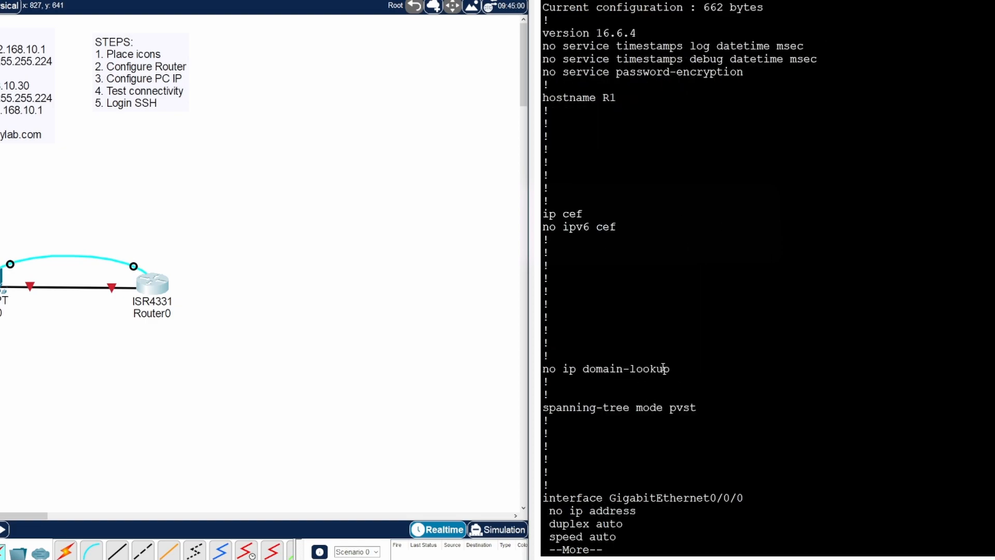
drag(671, 368, 543, 369)
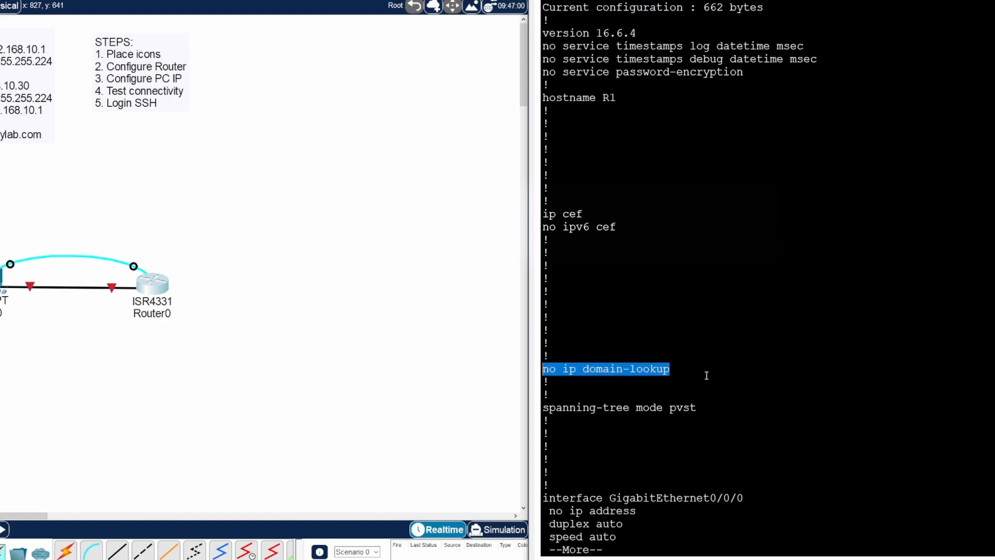
key(space)
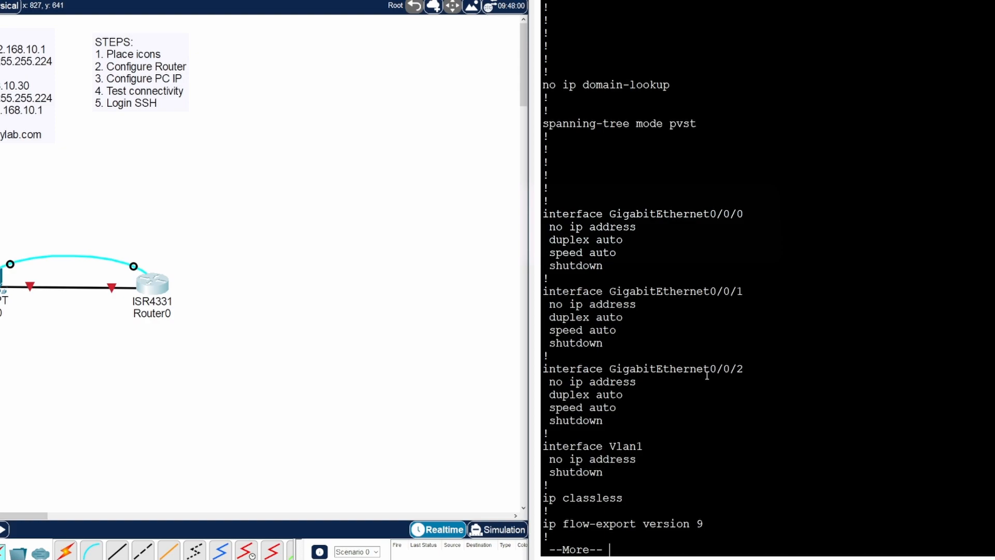
key(space)
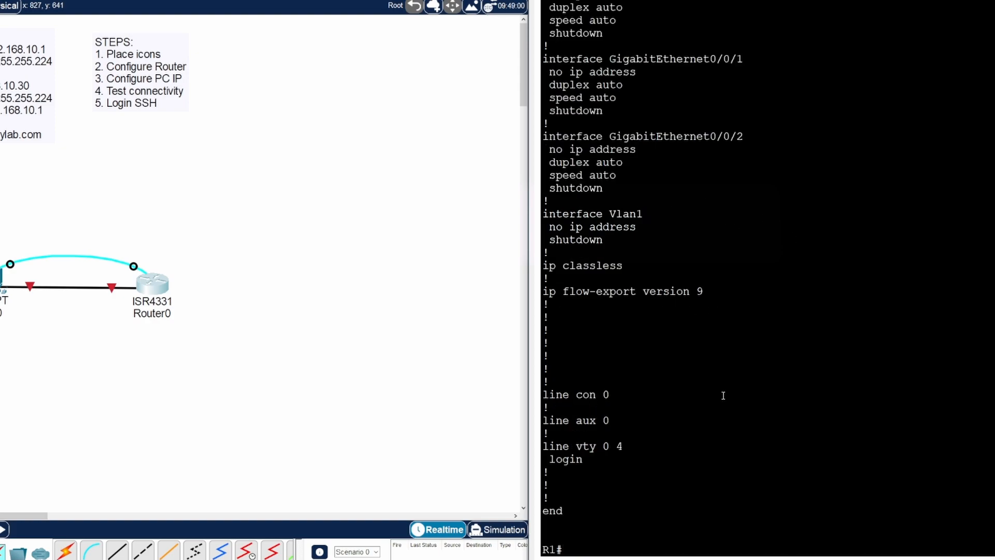
scroll(715, 109, up, 2)
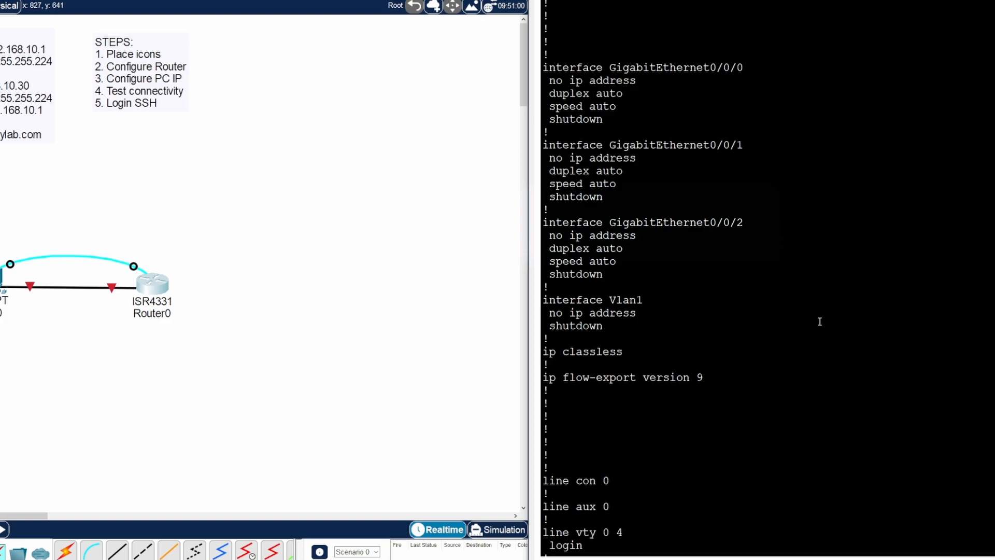
scroll(751, 321, down, 2)
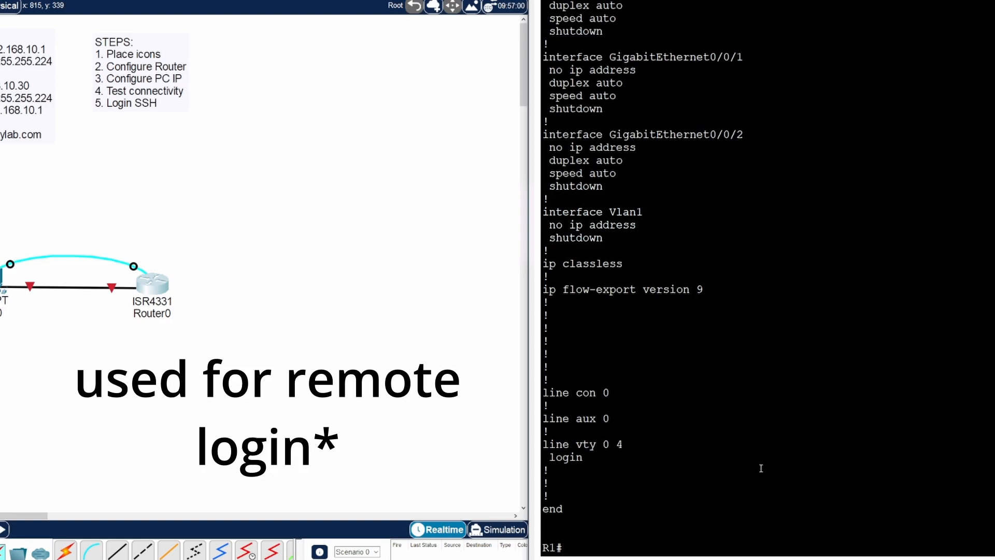
key(Return)
key(Return)
key(Return)
key(Return)
key(Return)
- Enter global configuration and type the enable secret command with its password, comparing the earlier enable output
text(con)
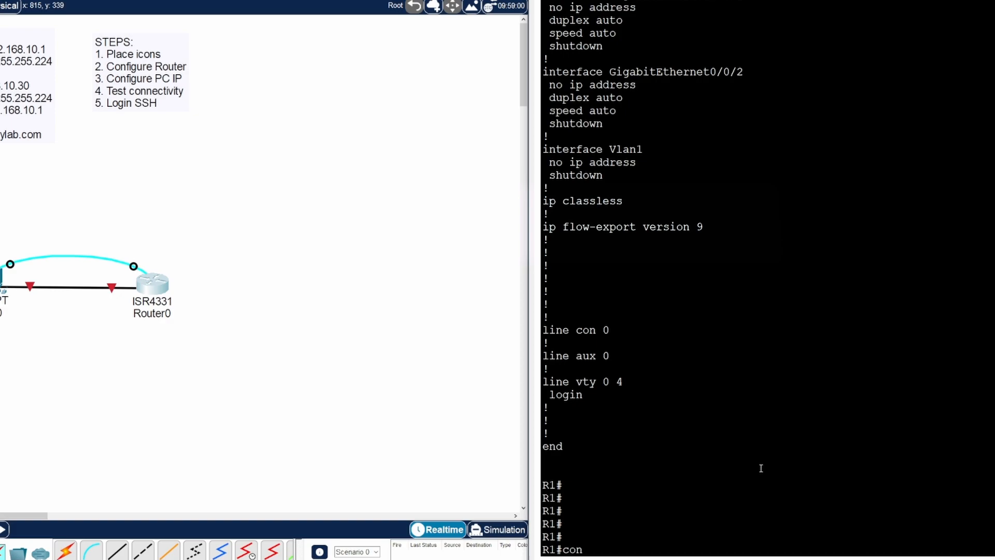
text(fig t)
key(Return)
key(Return)
key(Return)
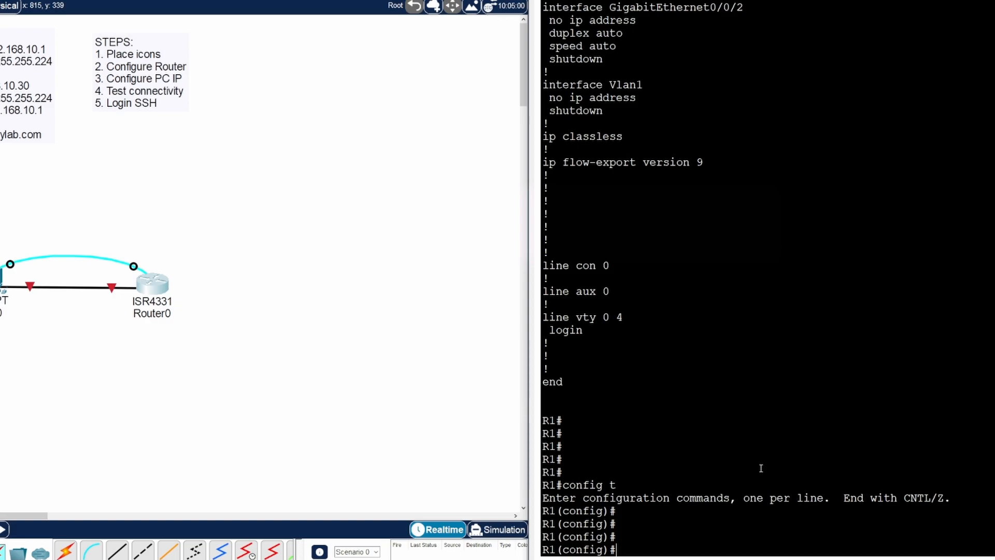
text(ena)
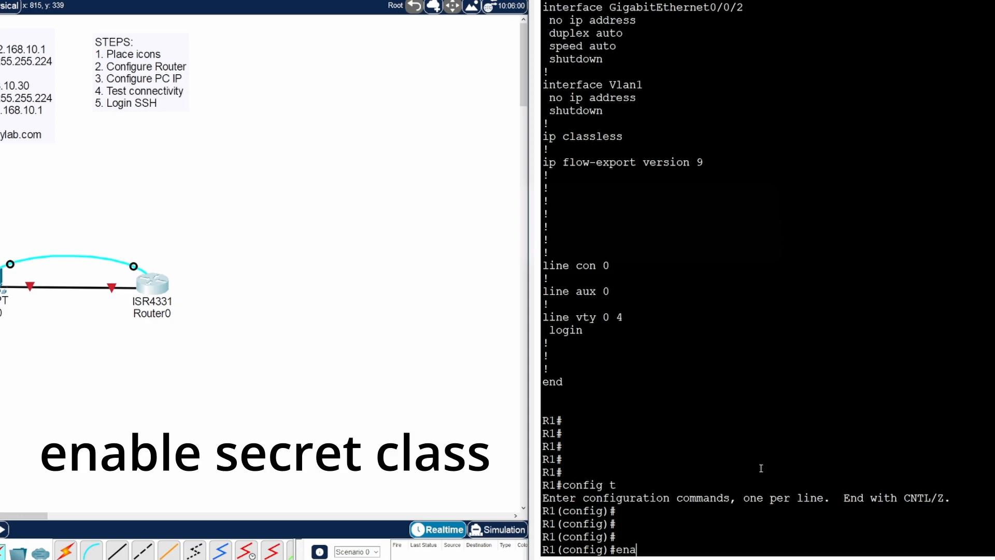
text(ble secret class)
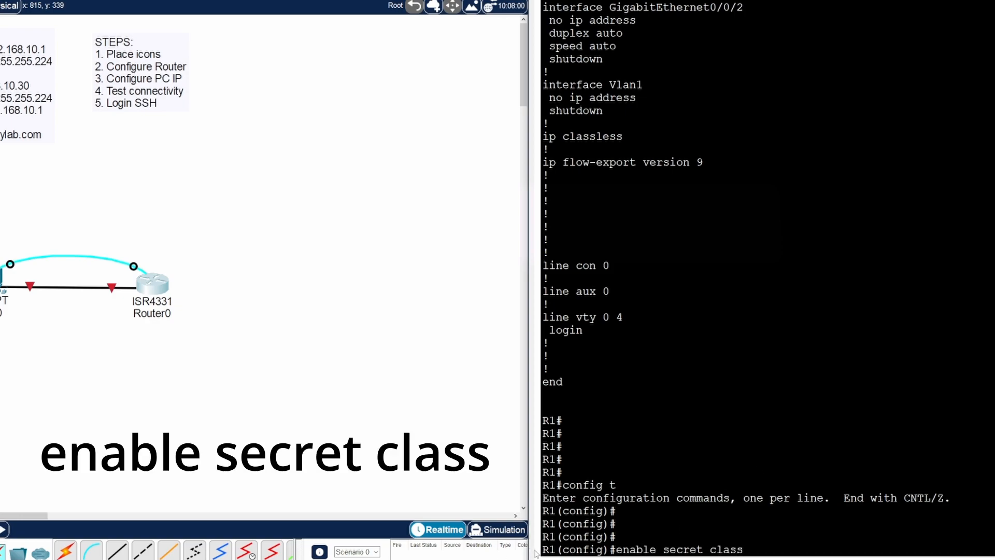
drag(656, 549, 618, 550)
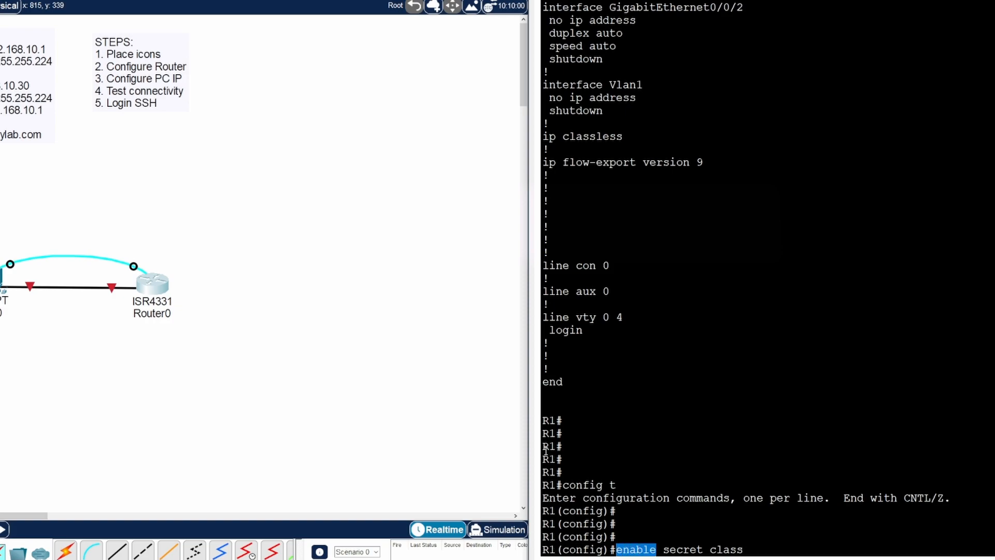
scroll(744, 372, up, 3)
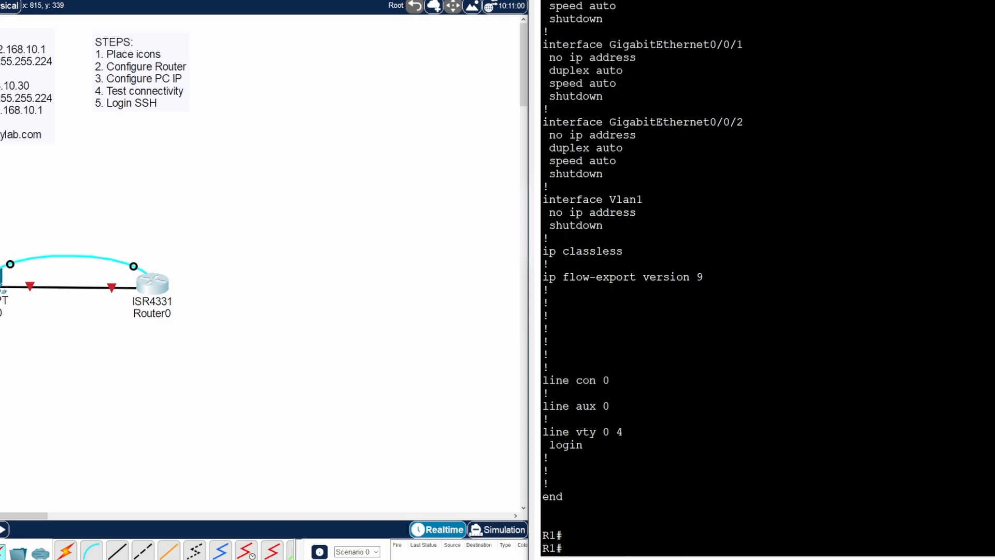
scroll(673, 280, up, 15)
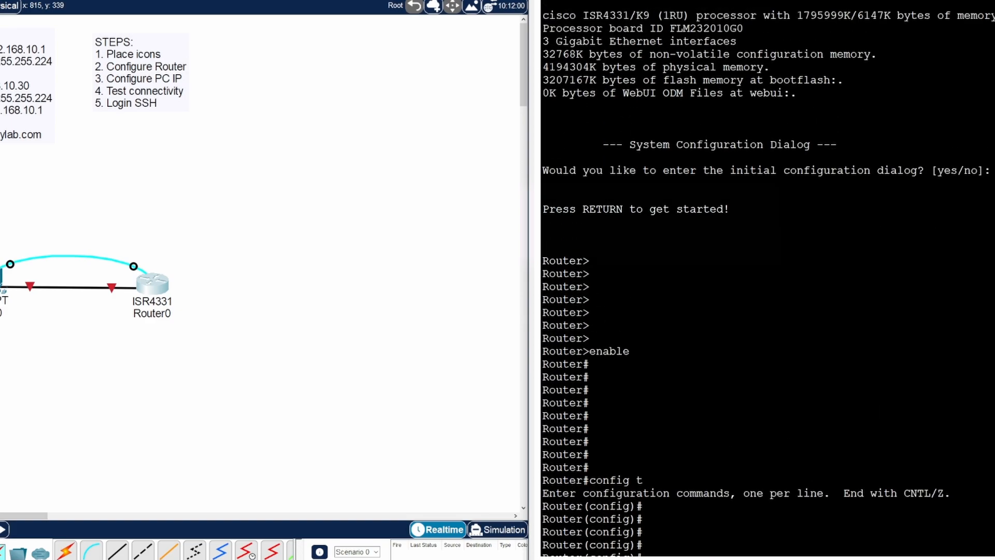
drag(629, 284, 580, 299)
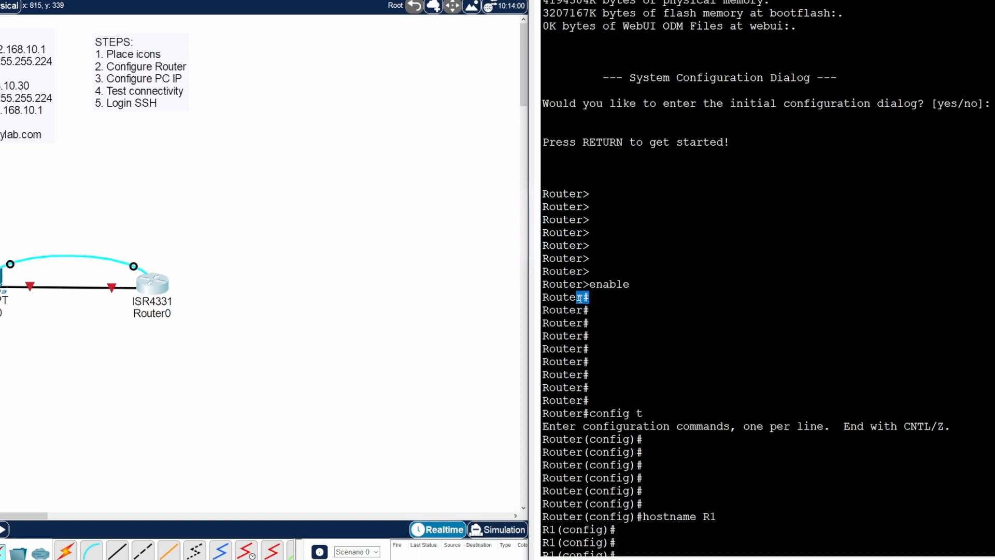
click(706, 288)
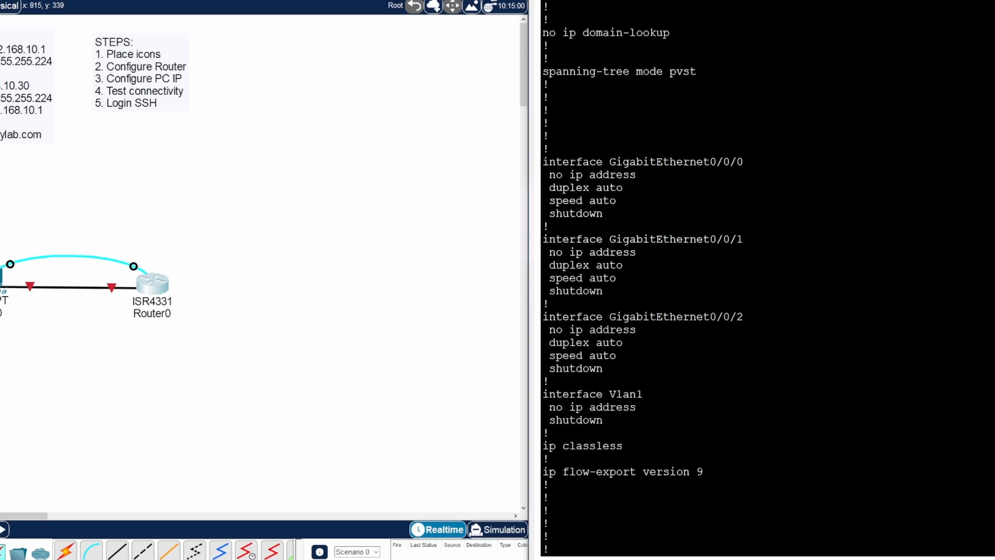
scroll(767, 280, down, 8)
- Highlight the secret keyword and password value, apply the enable secret, and type exit
double_click(668, 548)
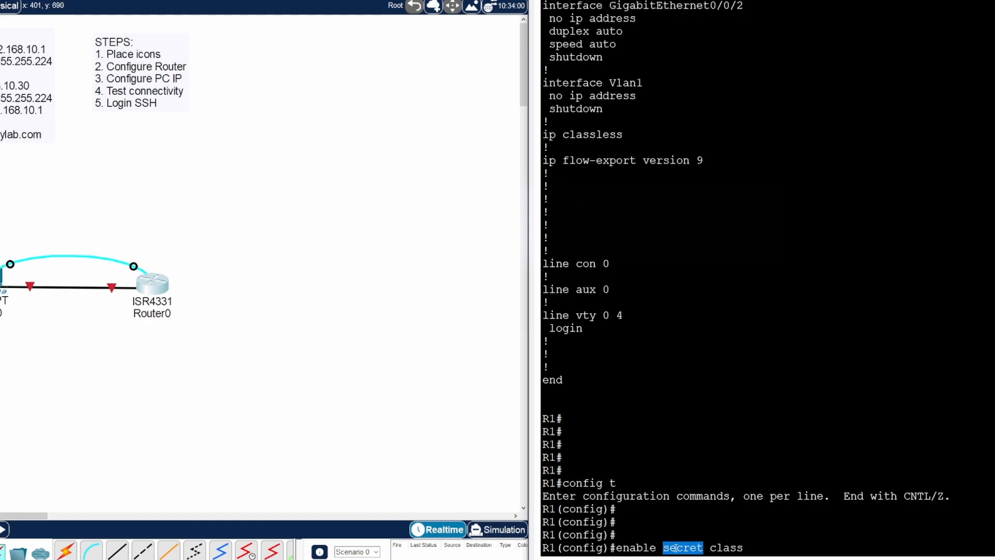
double_click(711, 548)
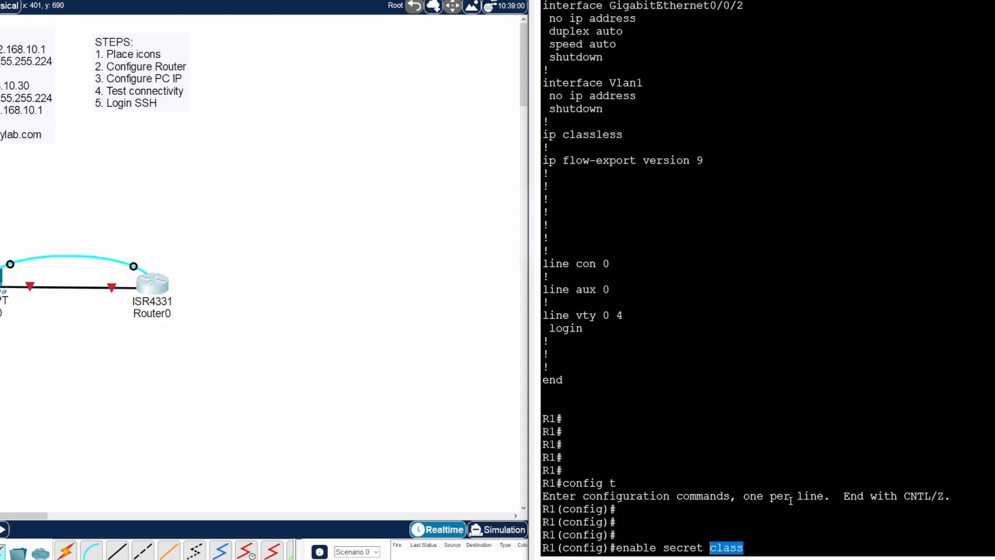
click(770, 545)
key(Return)
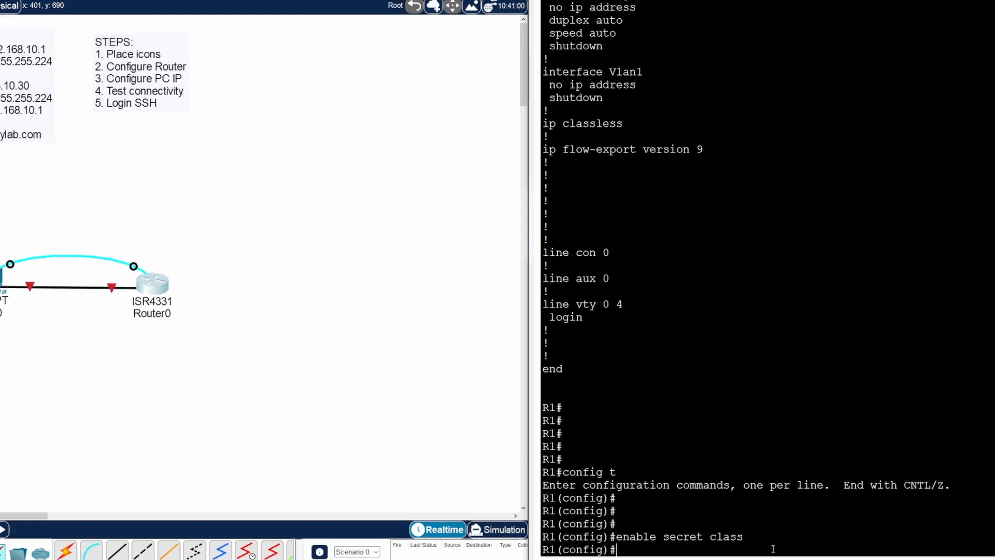
text(exit)
- Exit configuration mode and run 'sho running-config', spotting the new enable secret line
key(Return)
key(Return)
key(Return)
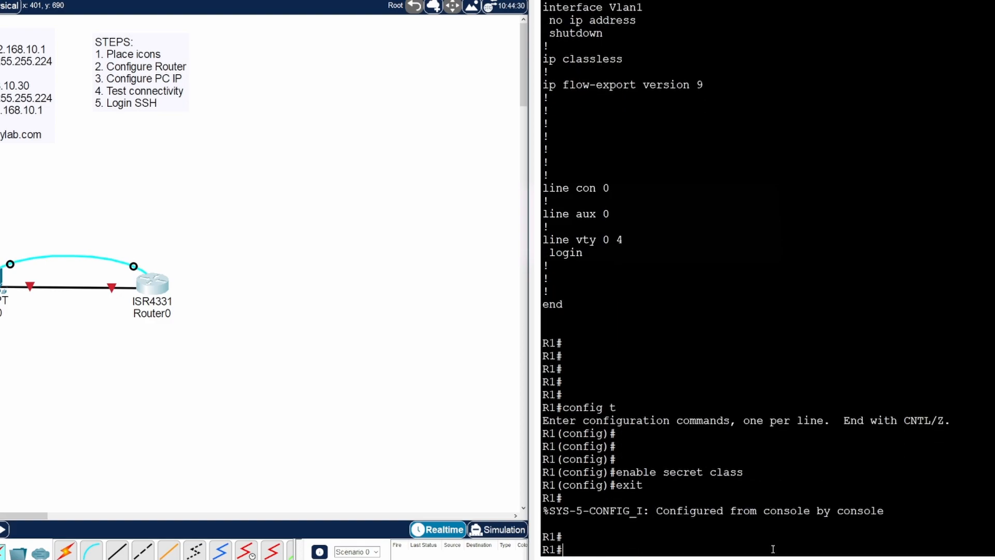
text(config t)
key(BackSpace)
key(BackSpace)
key(BackSpace)
key(BackSpace)
key(BackSpace)
key(BackSpace)
key(BackSpace)
key(BackSpace)
text(sho running-config)
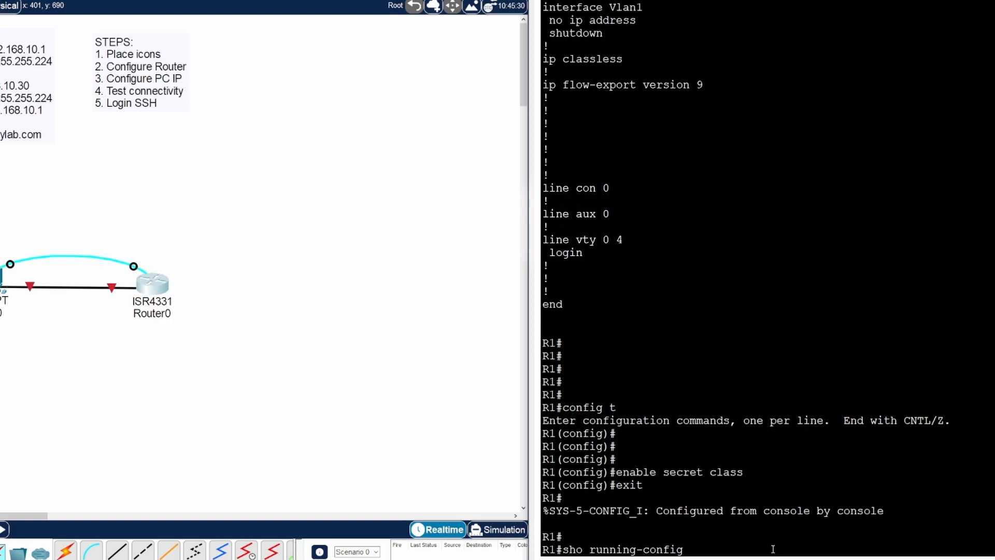
key(Return)
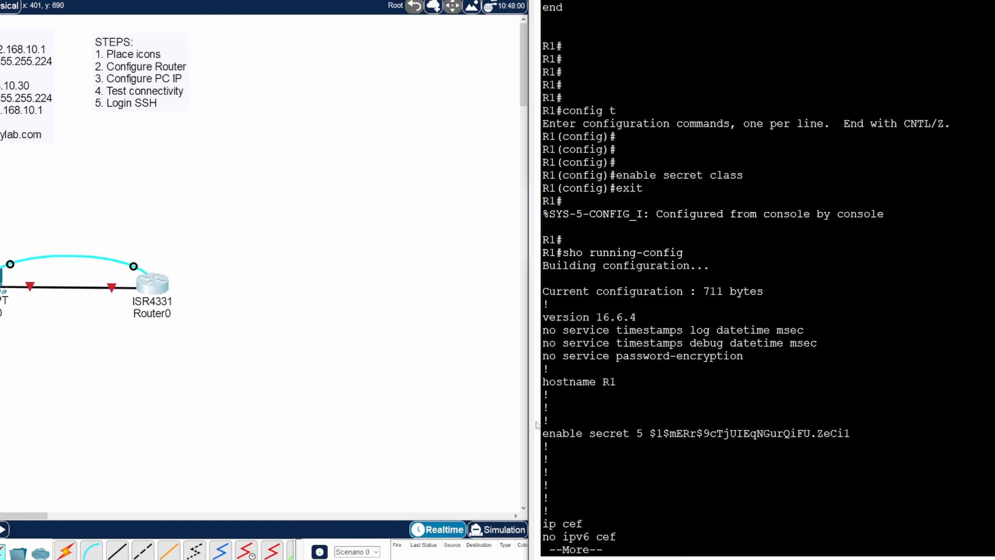
double_click(582, 434)
click(874, 435)
- Highlight the 711-byte size, hostname R1, type 5 secret hash and password encryption off
mouse_move(683, 252)
mouse_down()
mouse_move(563, 254)
mouse_move(676, 254)
mouse_up()
drag(754, 175, 615, 176)
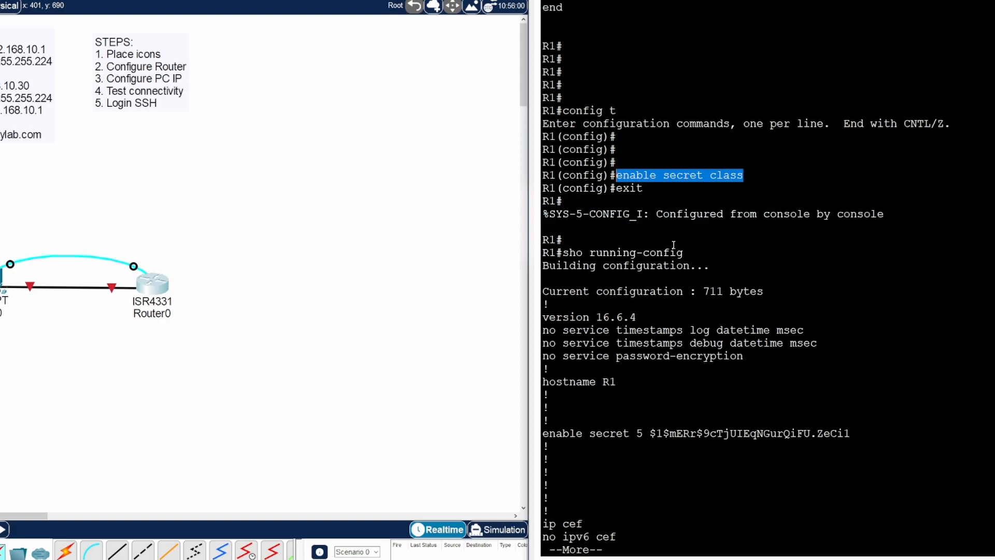
drag(685, 252, 564, 253)
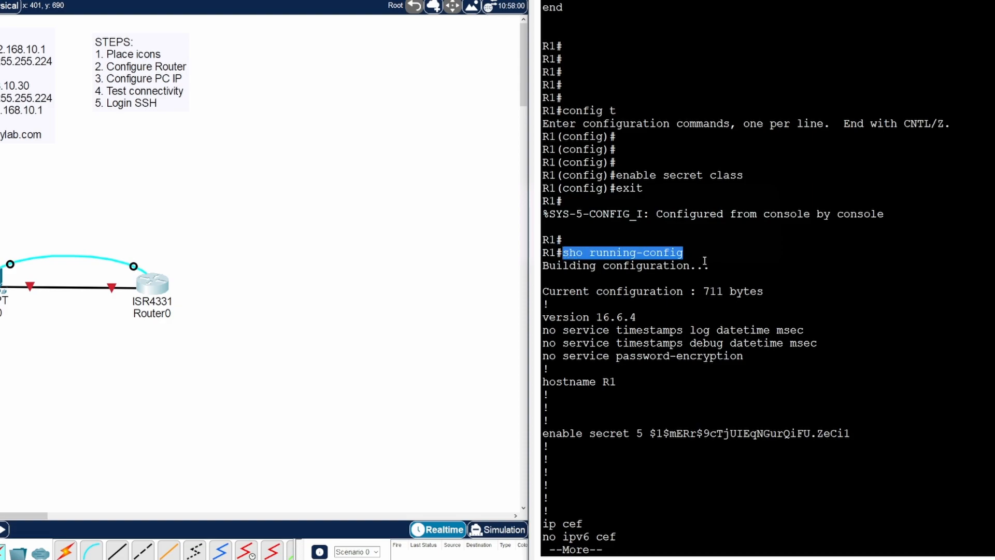
drag(711, 267, 577, 266)
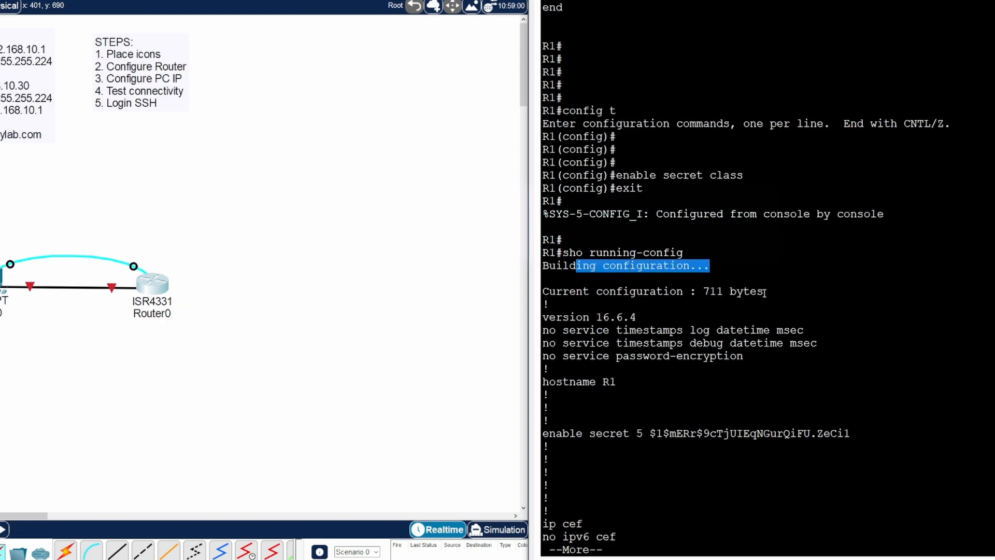
drag(766, 292, 703, 292)
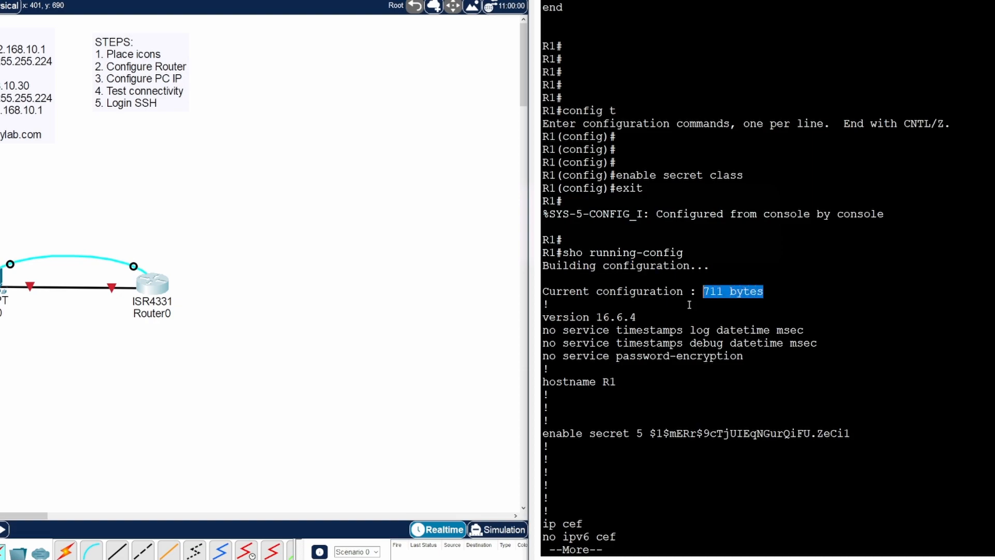
drag(616, 382, 603, 382)
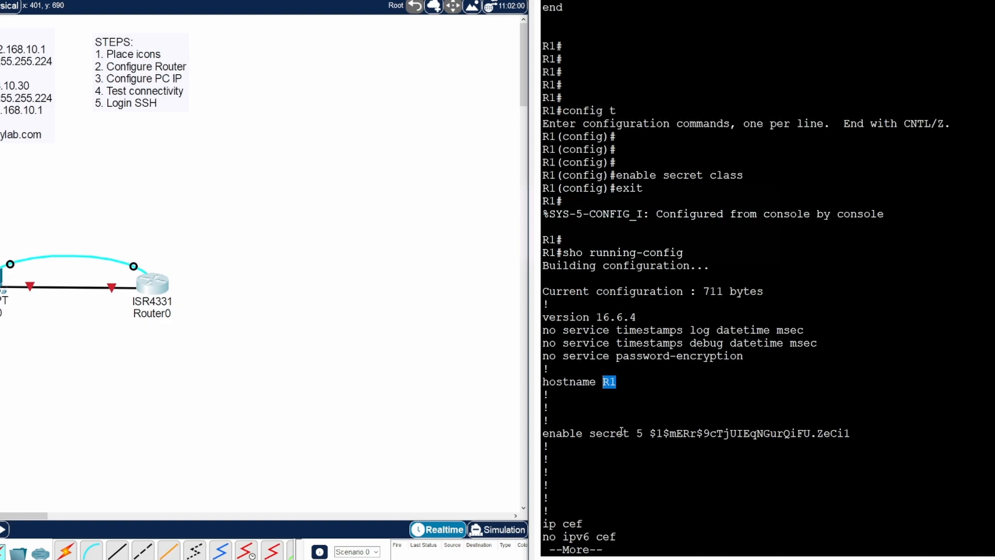
drag(649, 433, 852, 436)
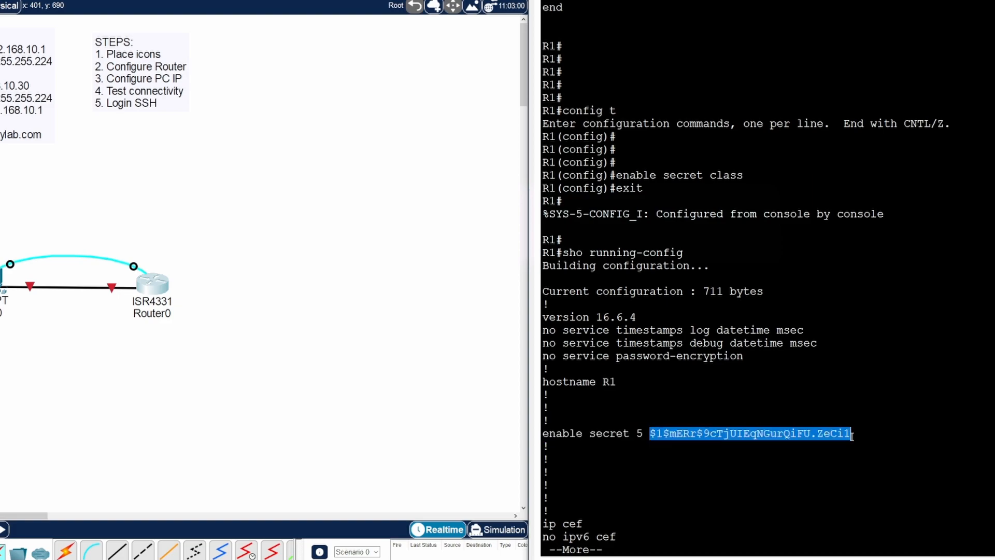
drag(743, 357, 544, 359)
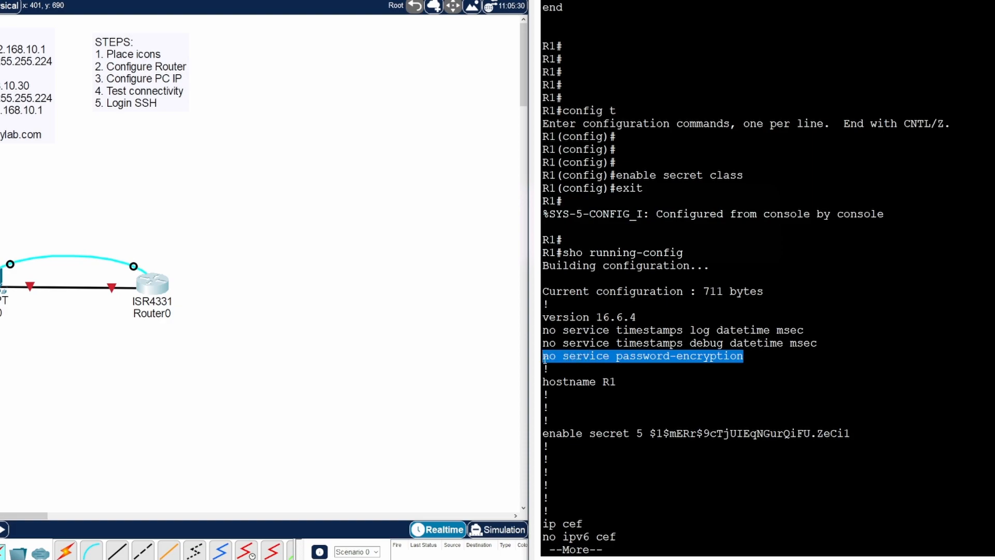
click(613, 549)
- Finish paging through the running-config listing and enter global configuration mode
key(space)
key(space)
key(Return)
key(Return)
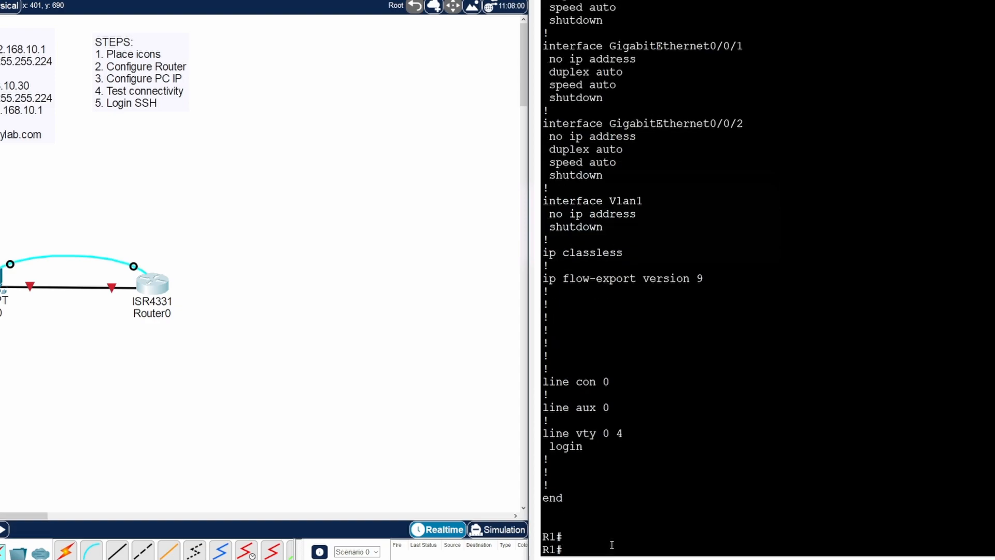
key(Up)
key(Up)
key(Return)
key(Return)
key(Return)
key(Return)
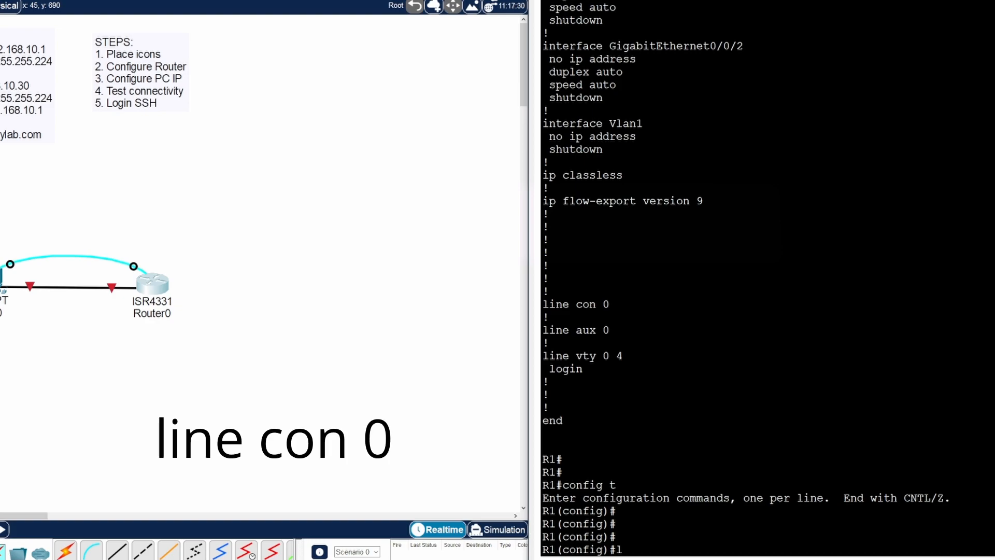
- Give line con 0 a console password and require login on it
text(line con 0)
key(Return)
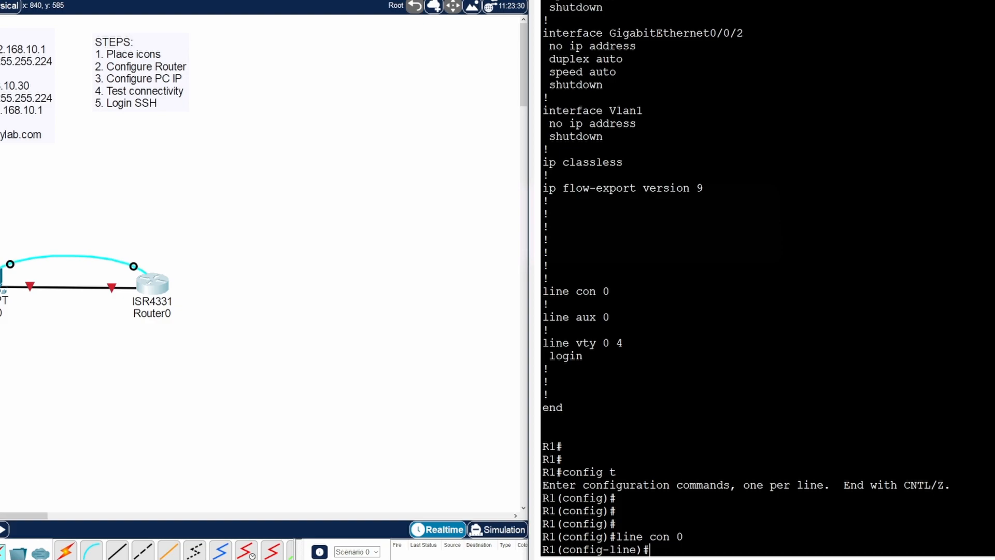
text(pass)
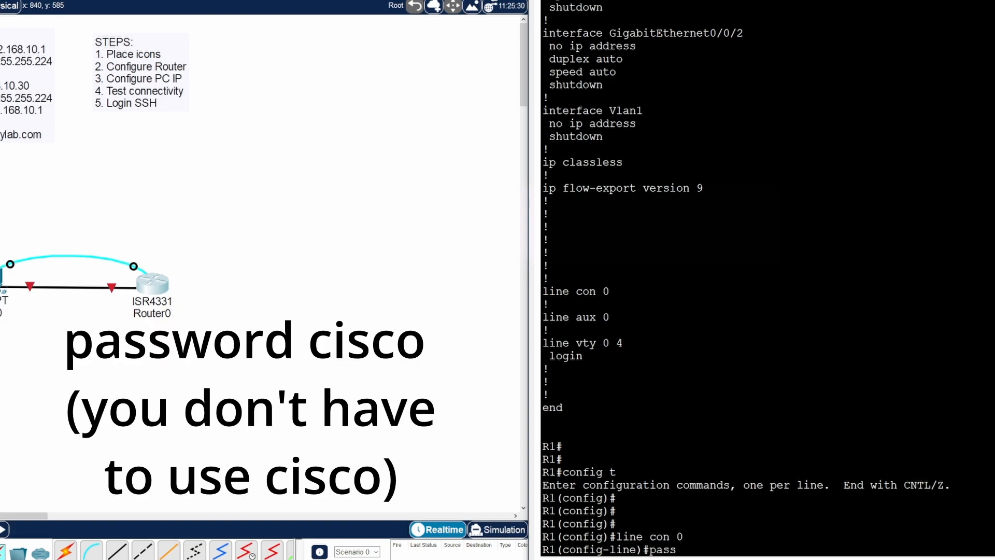
text(word cisco)
key(Return)
text(login)
key(Return)
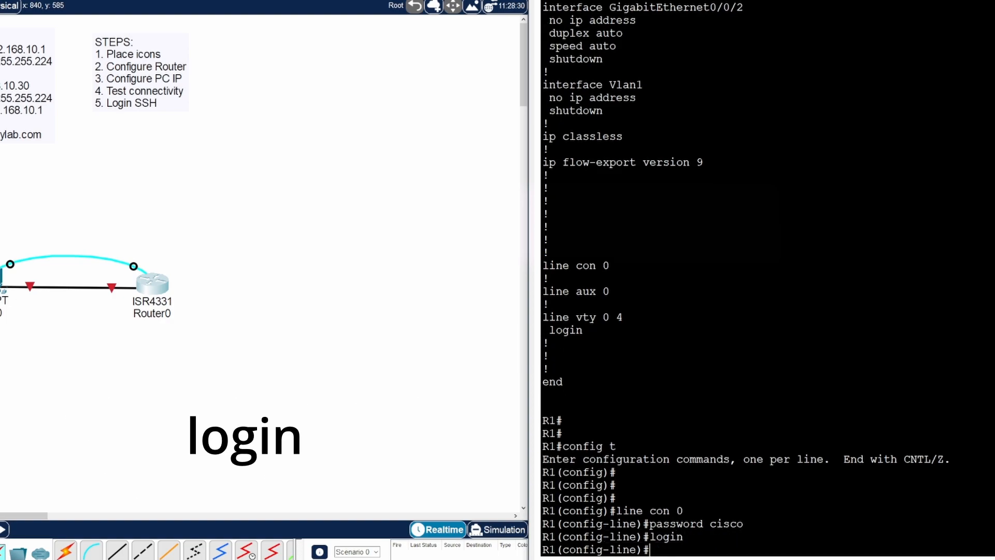
text(exit)
key(Return)
key(Return)
key(Return)
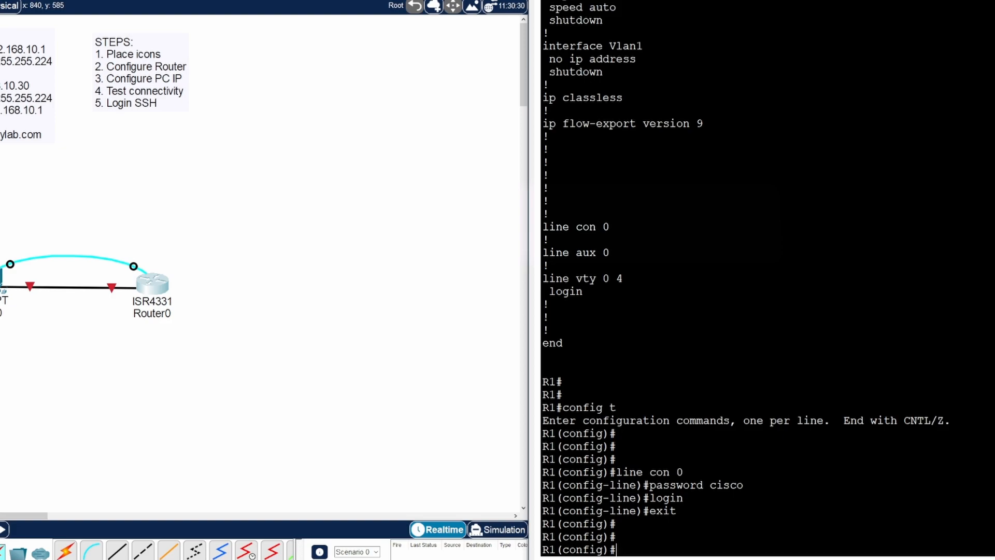
text(line vty 0)
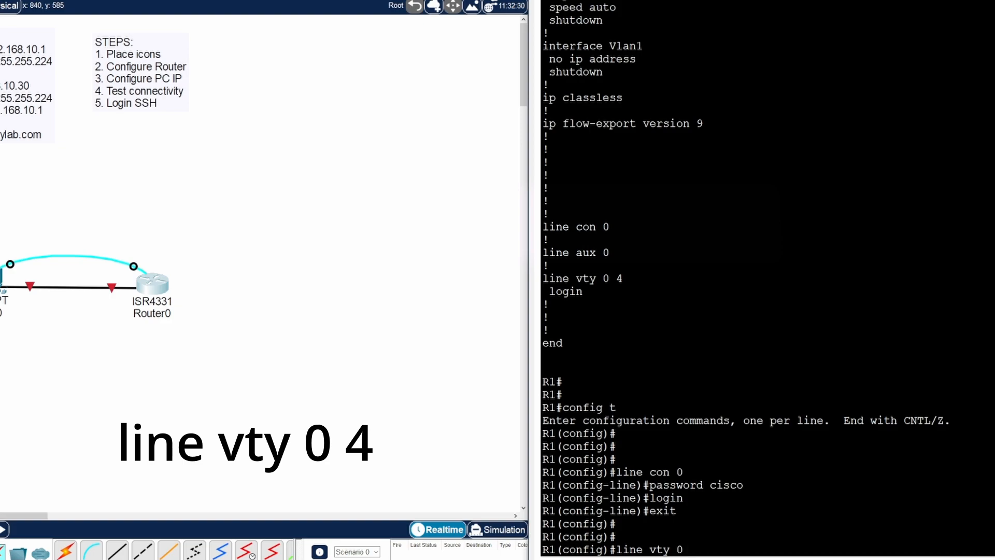
text( 4)
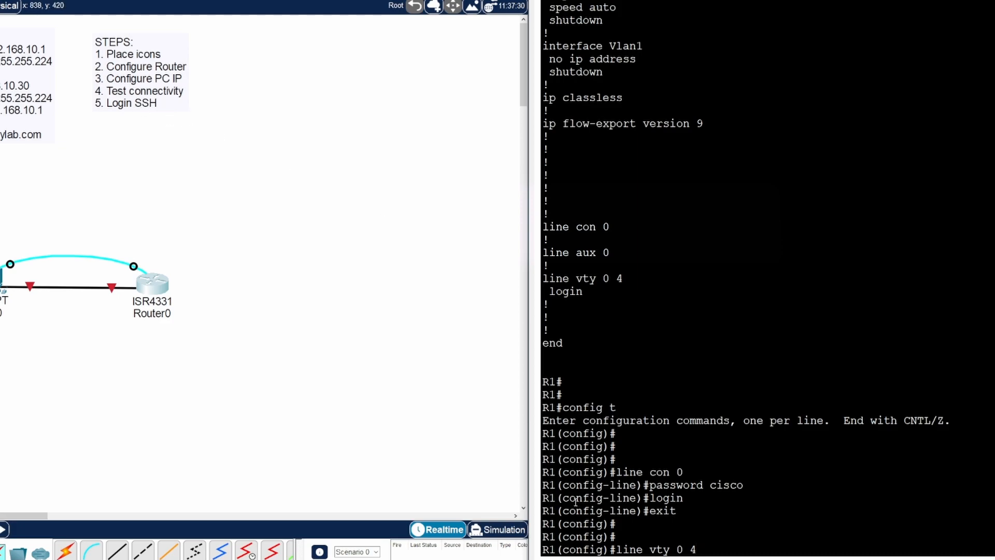
- Set a password with login required on vty lines 0 4, then return to the R1# prompt
key(Return)
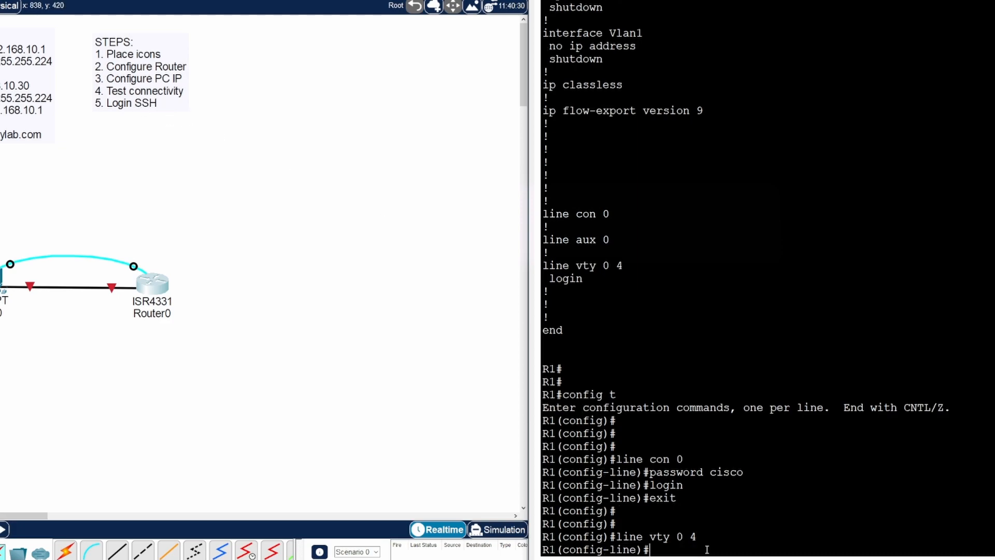
text(pass)
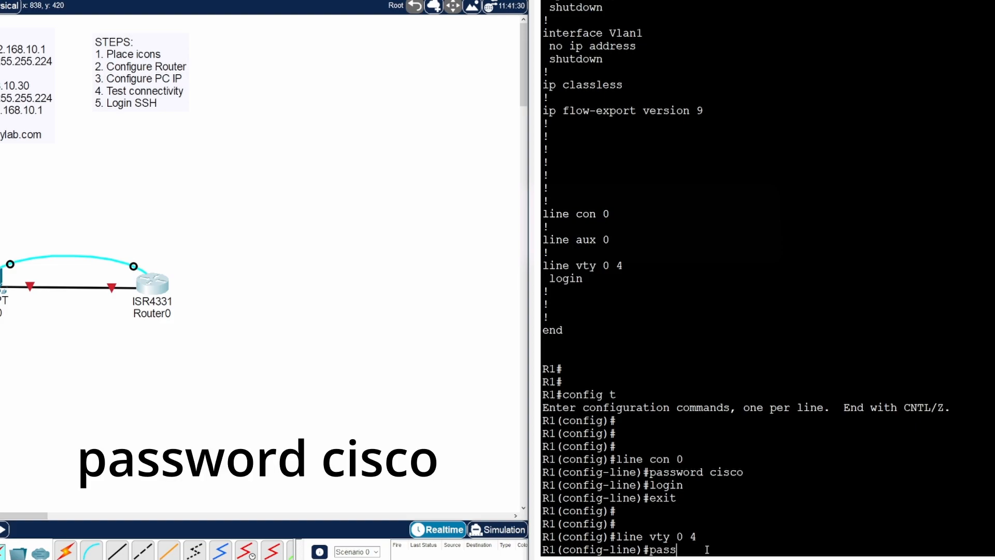
text(word cisco)
key(Return)
text(login)
key(Return)
text(e)#e)
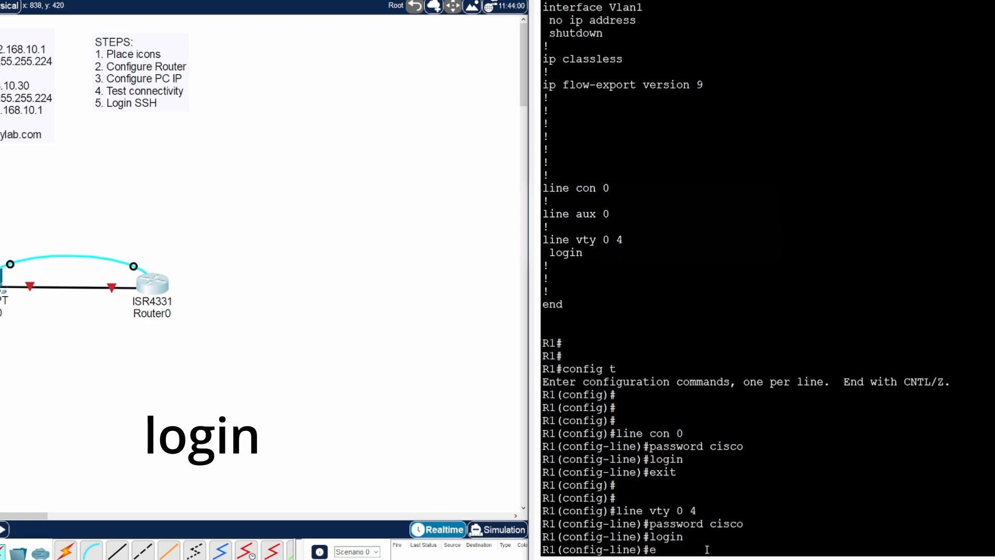
text(xit)
key(Return)
text(exit)
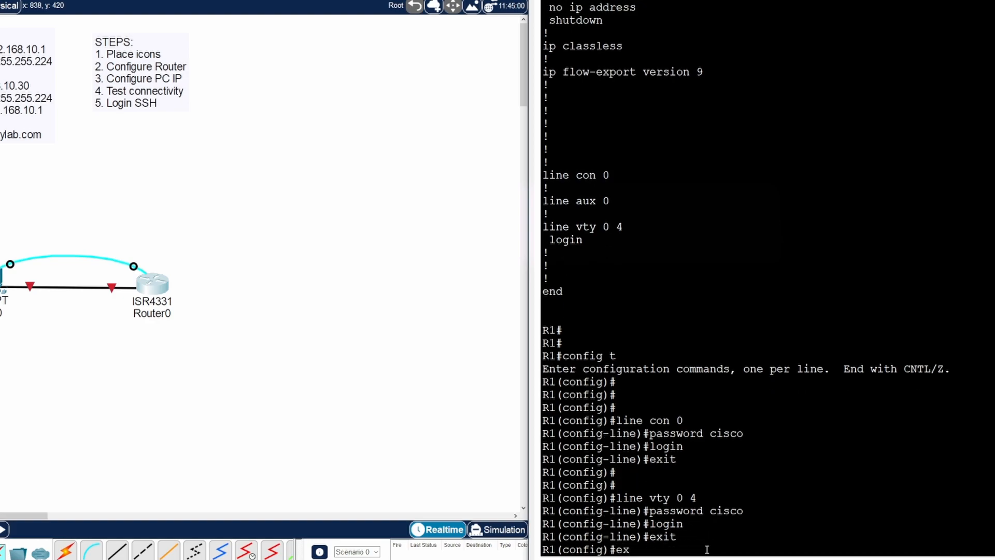
key(Return)
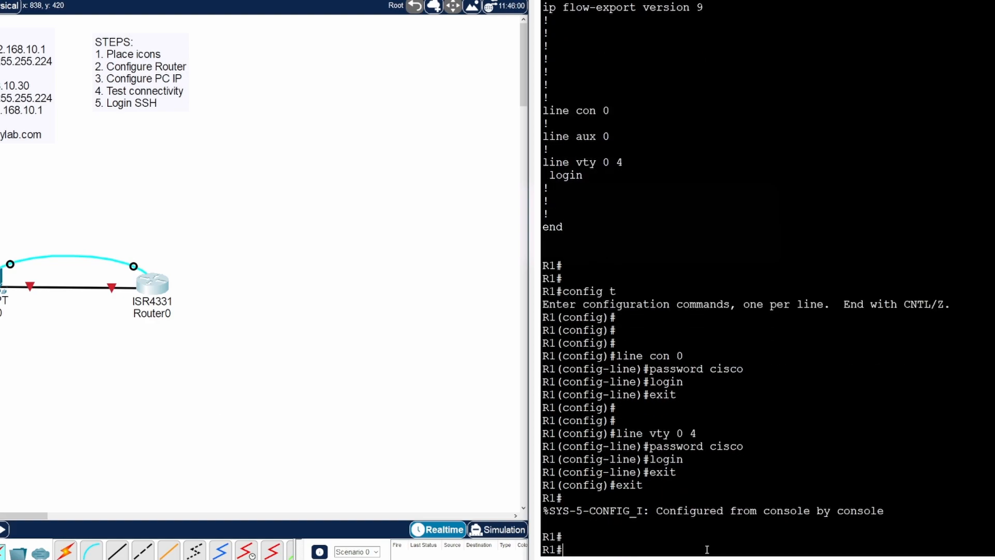
key(Up)
key(Up)
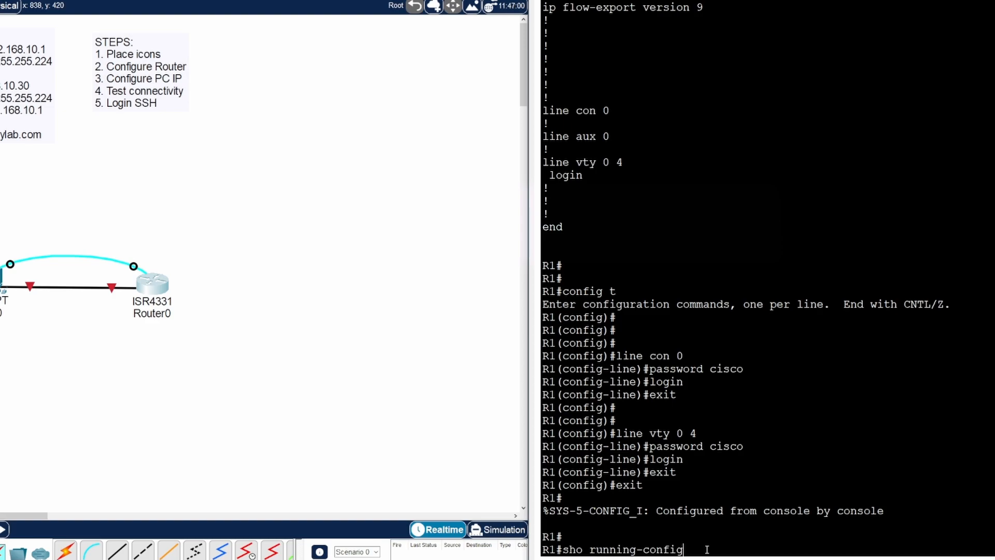
- Show R1's running config and highlight the vty password, 750-byte size and password-encryption setting
key(Return)
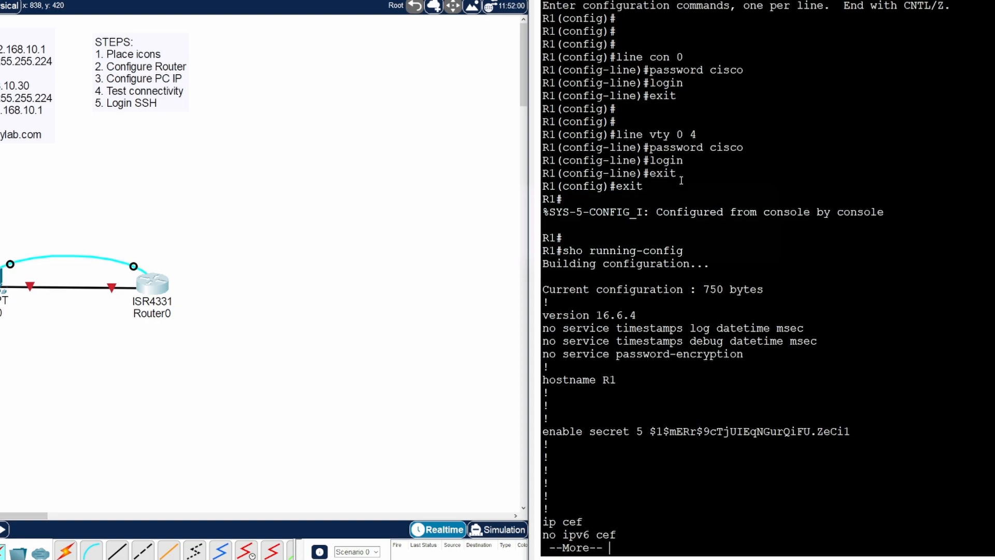
key(space)
key(space)
scroll(706, 251, up, 5)
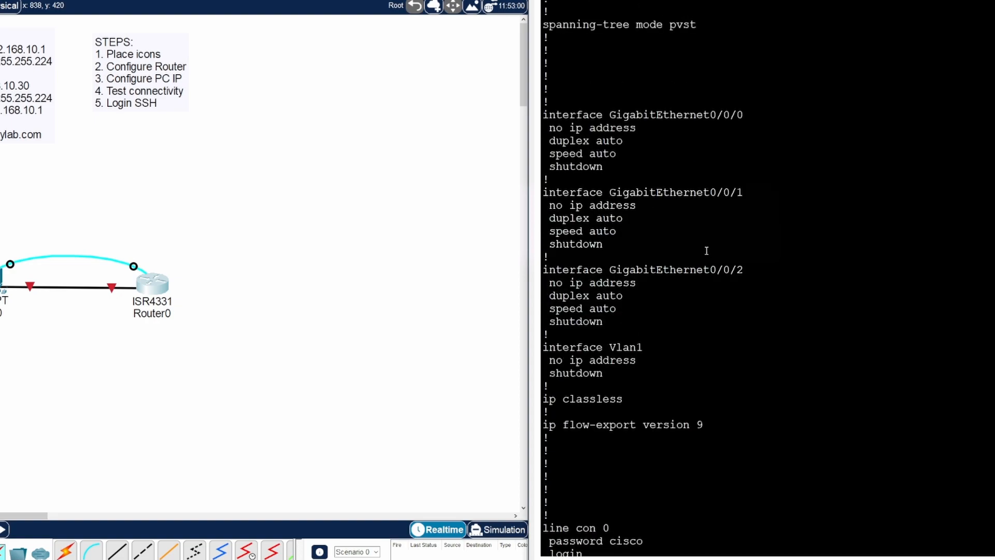
scroll(706, 251, up, 9)
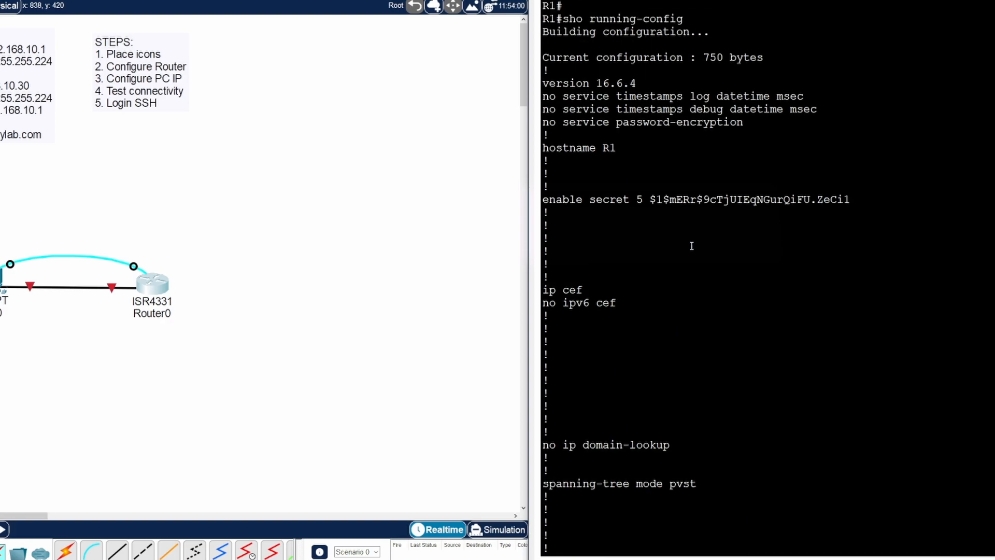
scroll(707, 133, up, 1)
scroll(609, 47, up, 1)
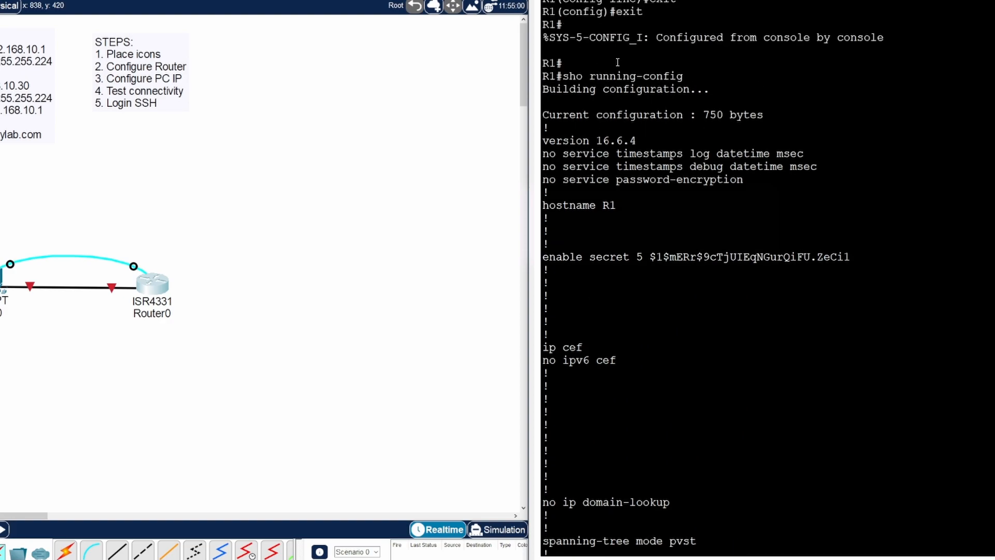
scroll(617, 63, up, 1)
scroll(659, 51, up, 1)
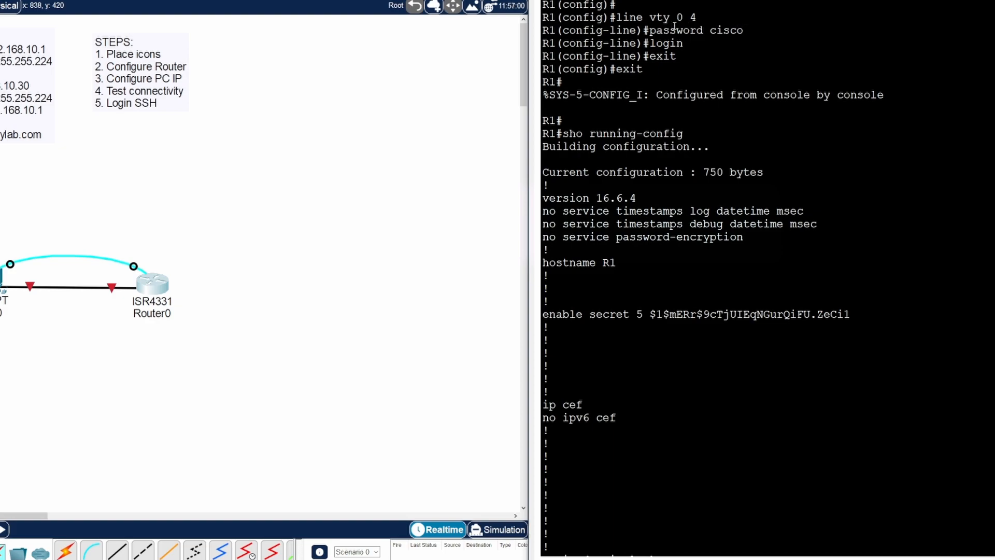
drag(743, 31, 616, 17)
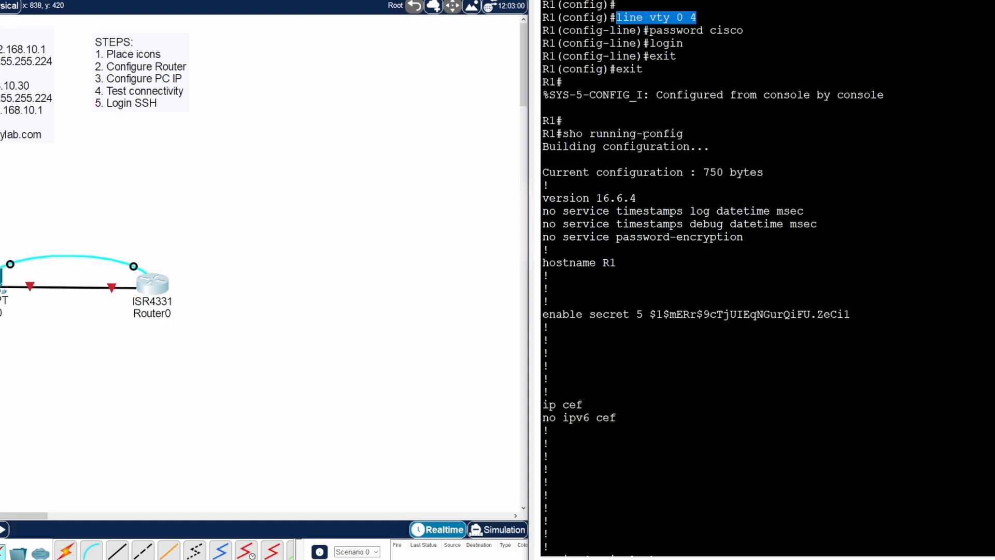
drag(706, 173, 765, 173)
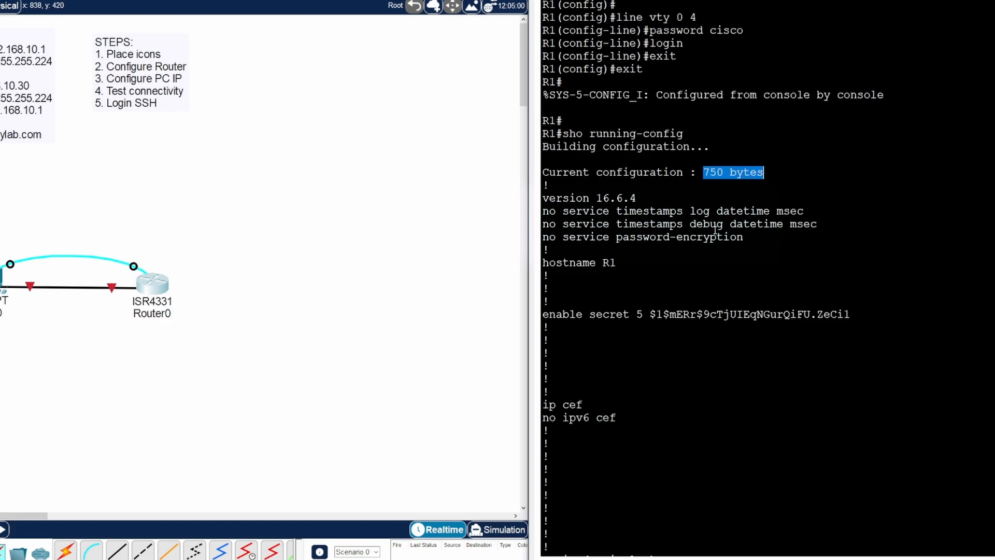
drag(744, 238, 545, 238)
click(757, 238)
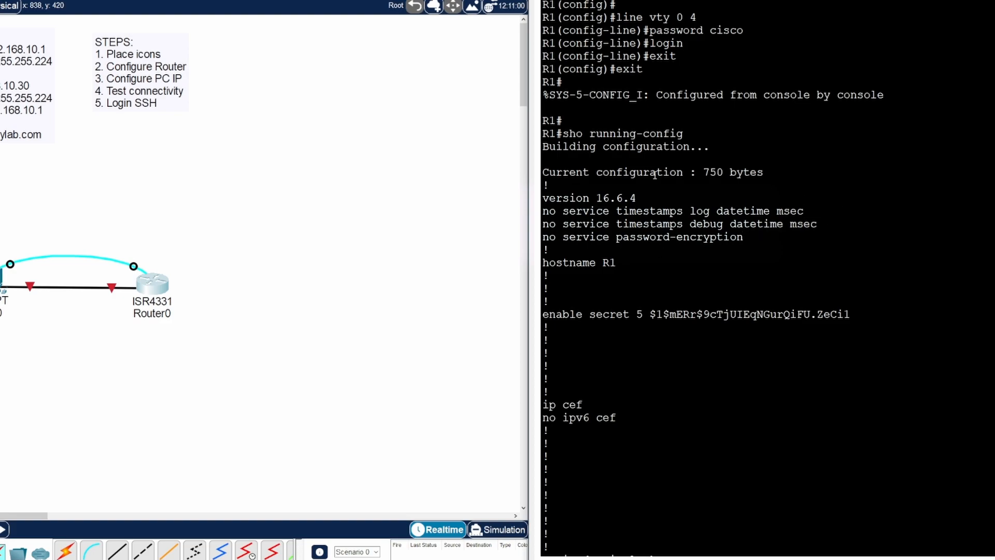
- Highlight the line con 0 and line vty 0 4 entries with their passwords
scroll(684, 406, down, 7)
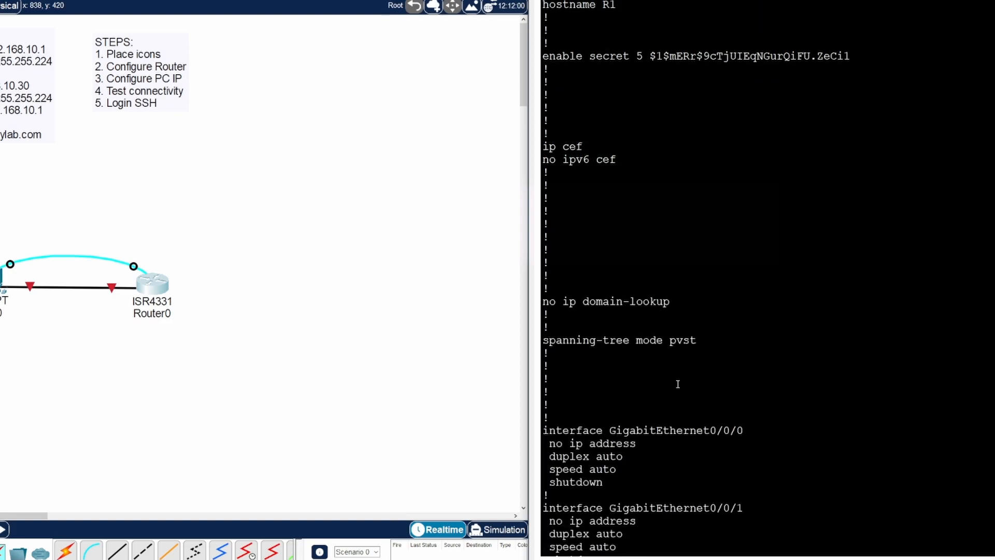
scroll(678, 383, down, 3)
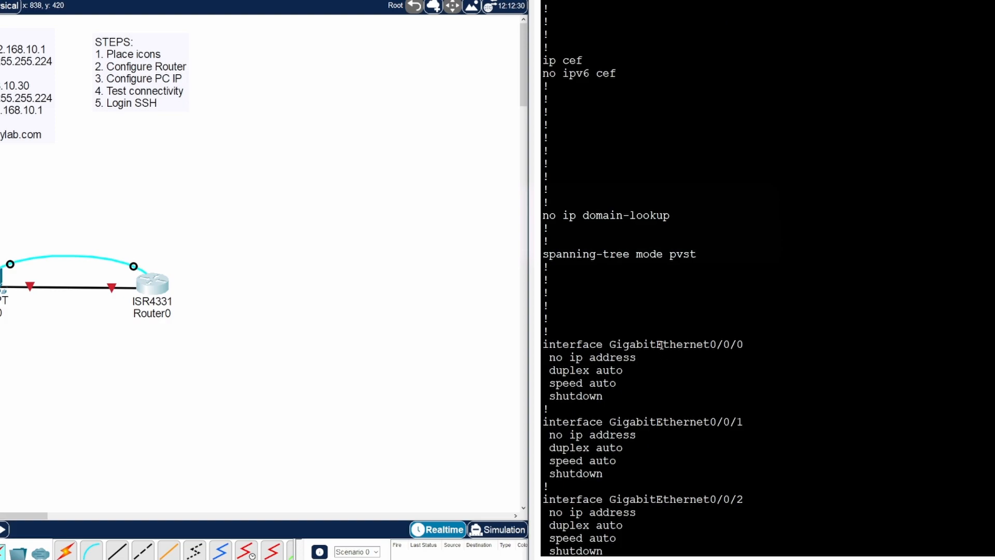
scroll(661, 345, down, 10)
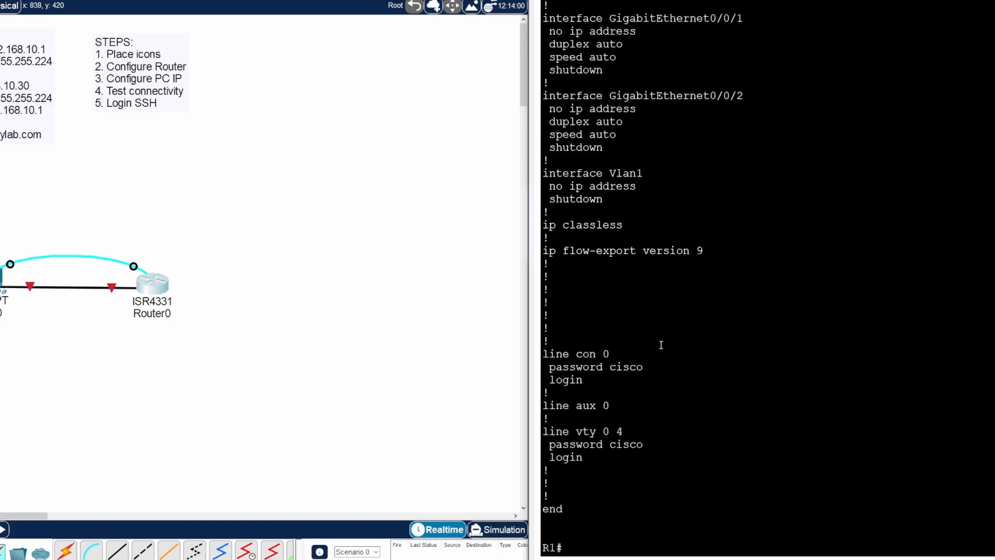
drag(614, 352, 542, 353)
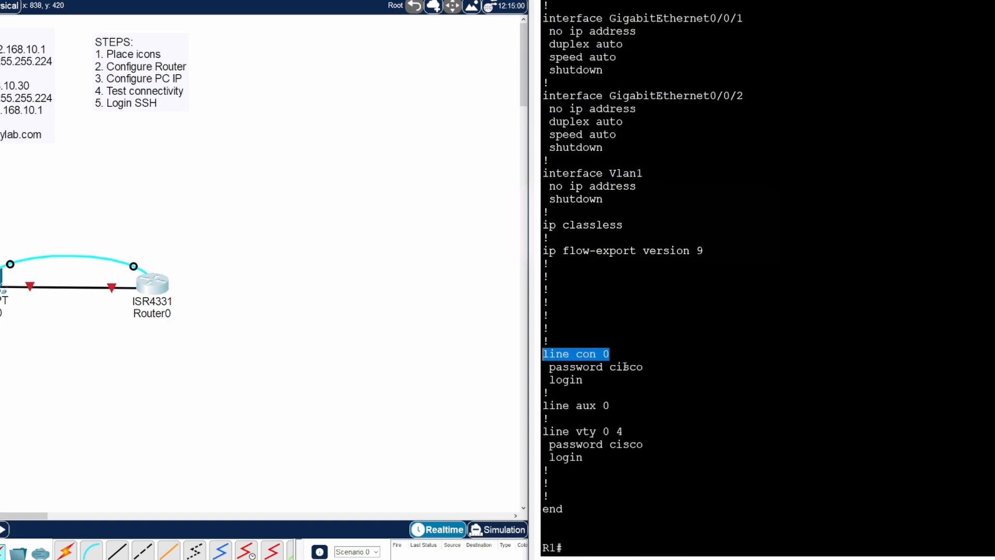
drag(643, 367, 611, 368)
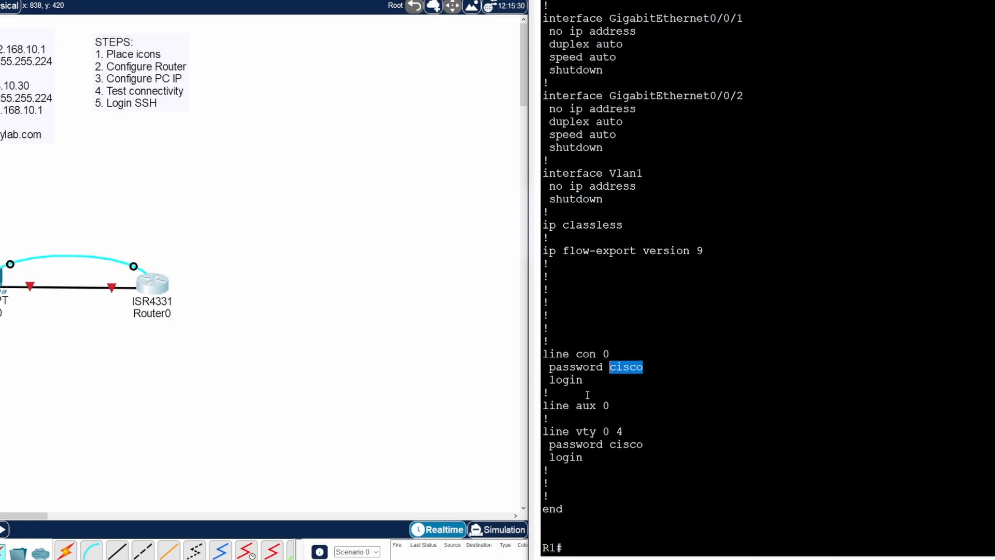
drag(625, 431, 575, 432)
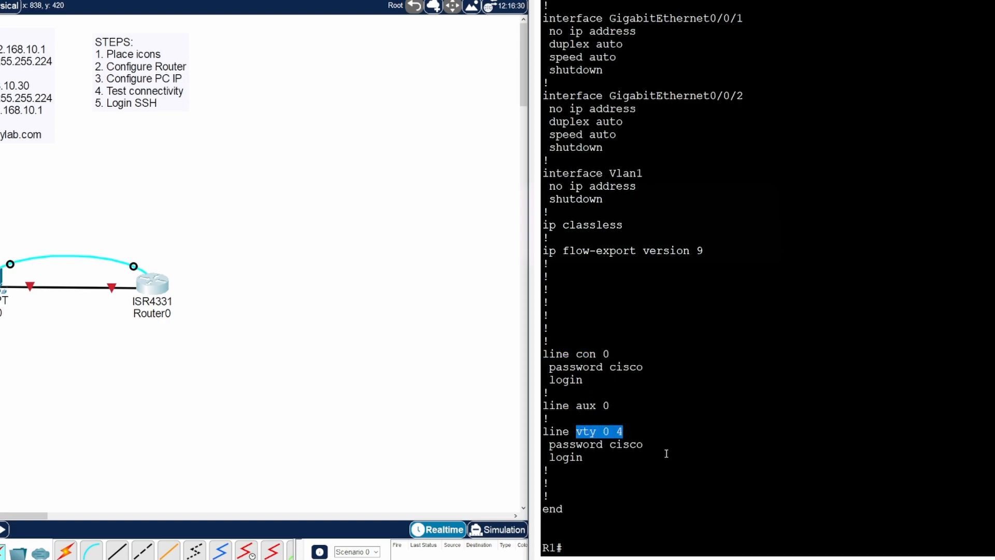
drag(648, 444, 610, 445)
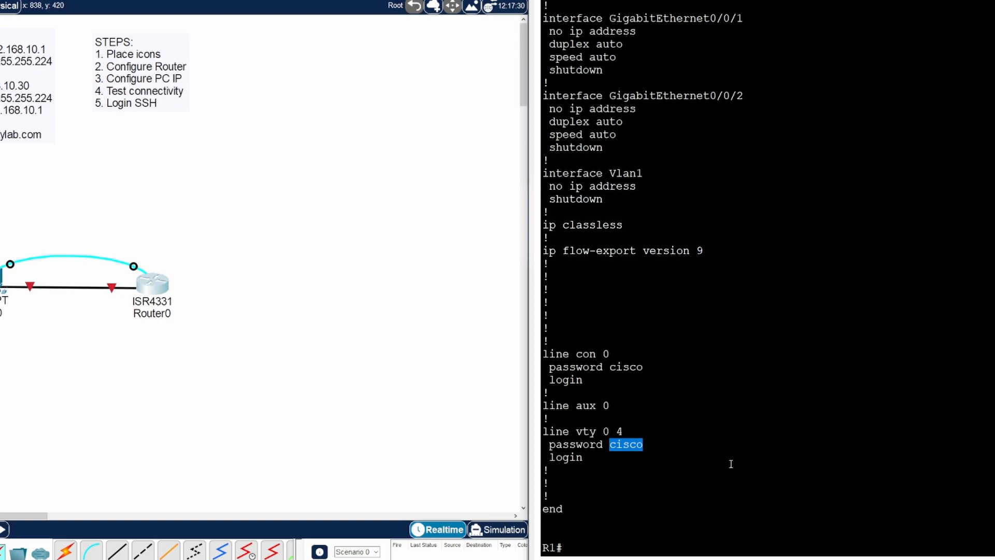
click(586, 548)
- Enable service password-encryption on R1 and end configuration mode
key(Up)
key(Up)
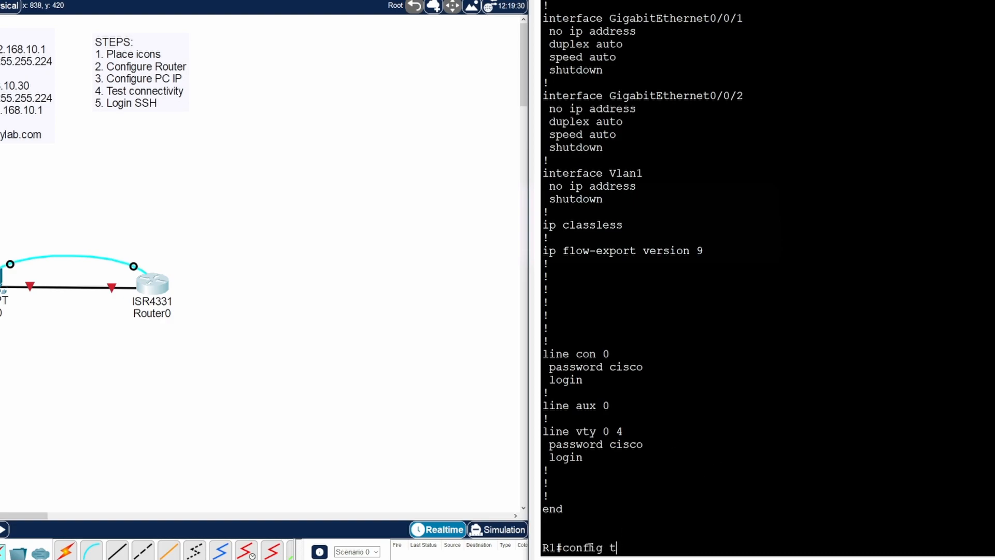
key(Return)
key(Return)
key(Return)
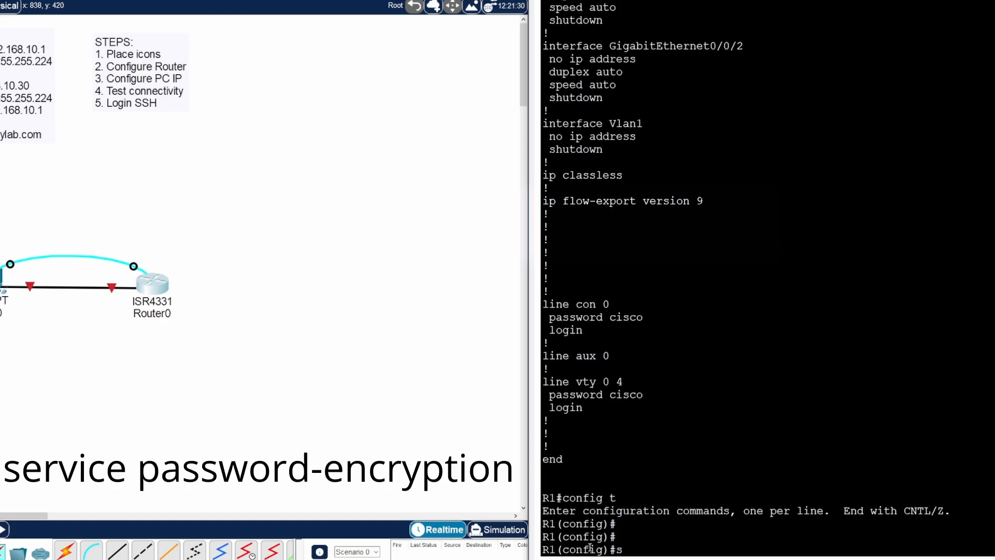
text(service)
text( passwro)
key(BackSpace)
text(wro)
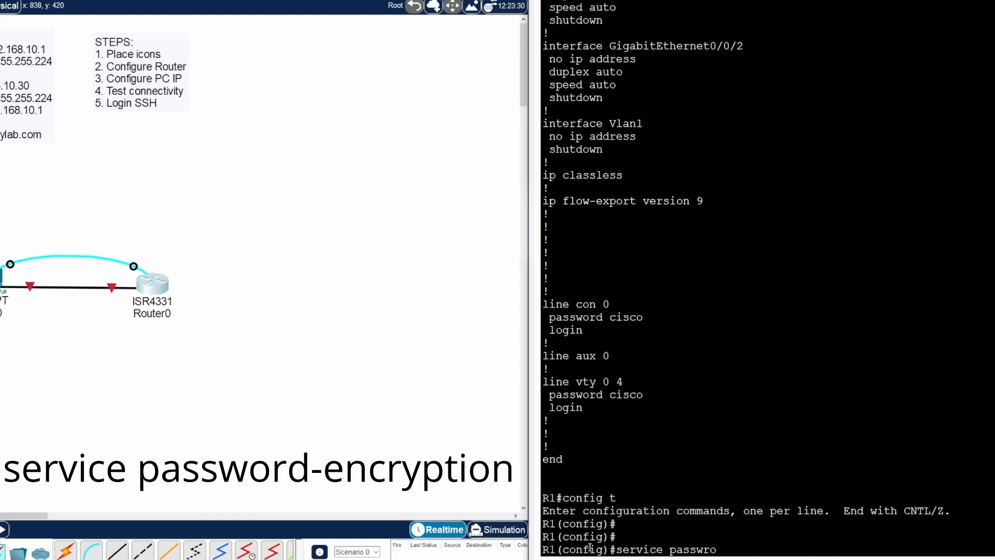
key(BackSpace)
key(BackSpace)
text(ord-encryption)
key(Return)
text(end)
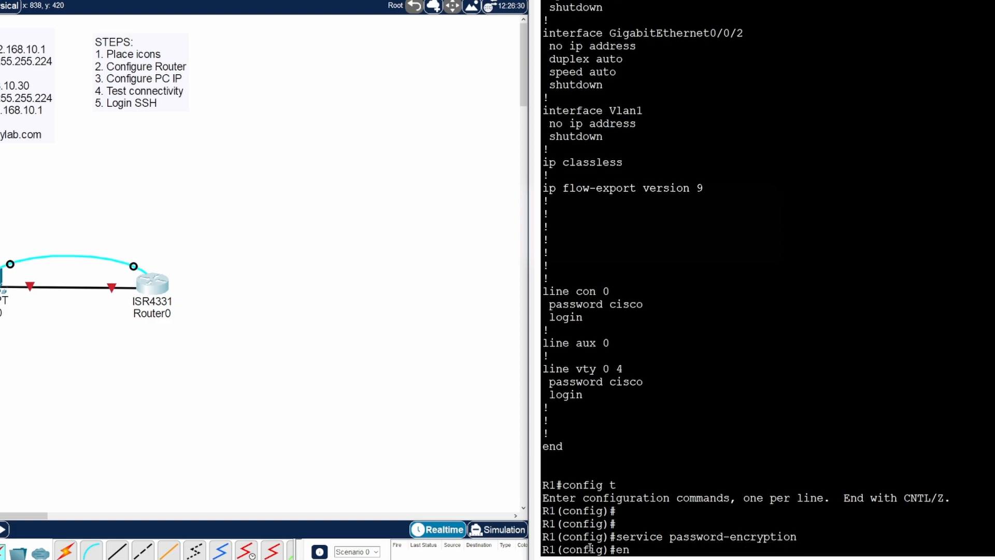
key(Return)
- List the running config and highlight the type 7 encrypted console and vty passwords
text(config t)
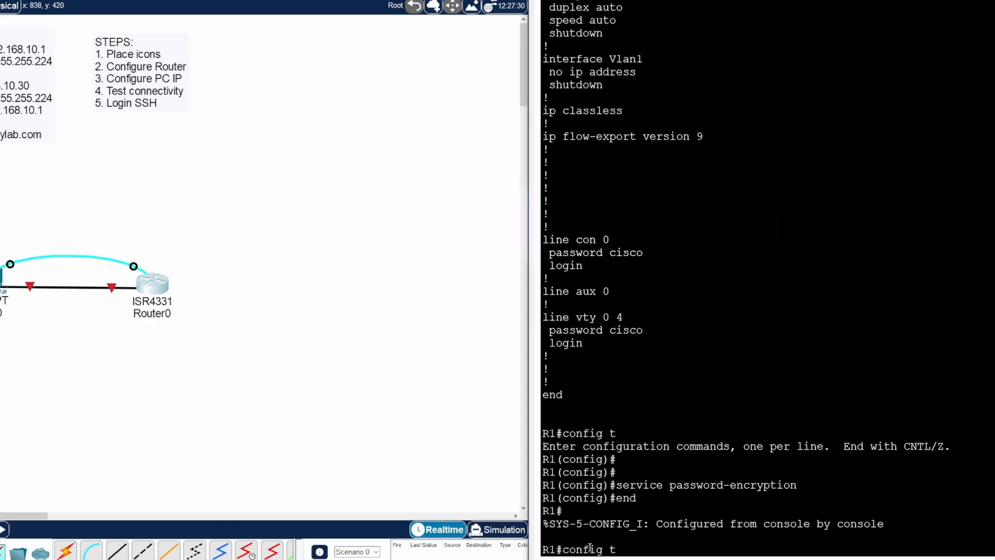
key(Up)
key(Return)
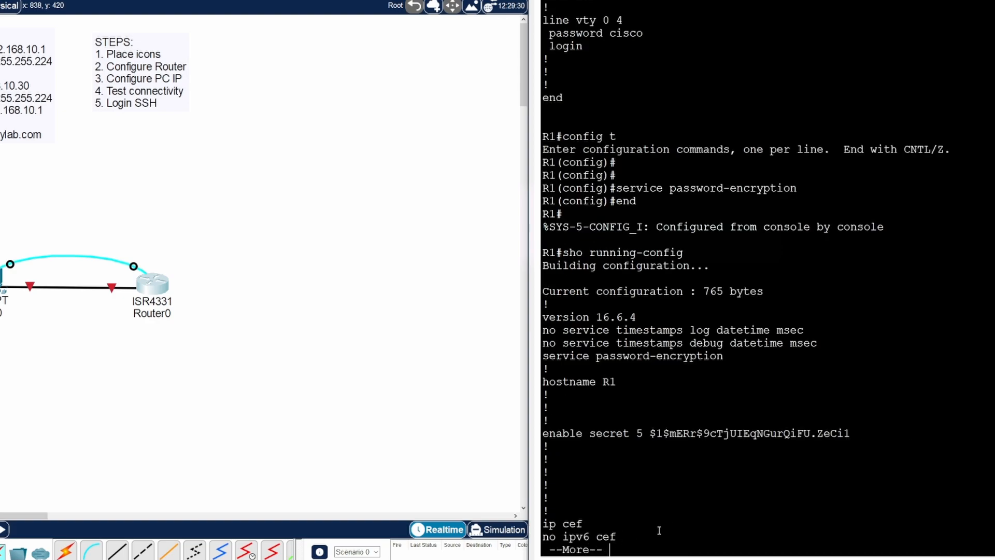
key(space)
key(space)
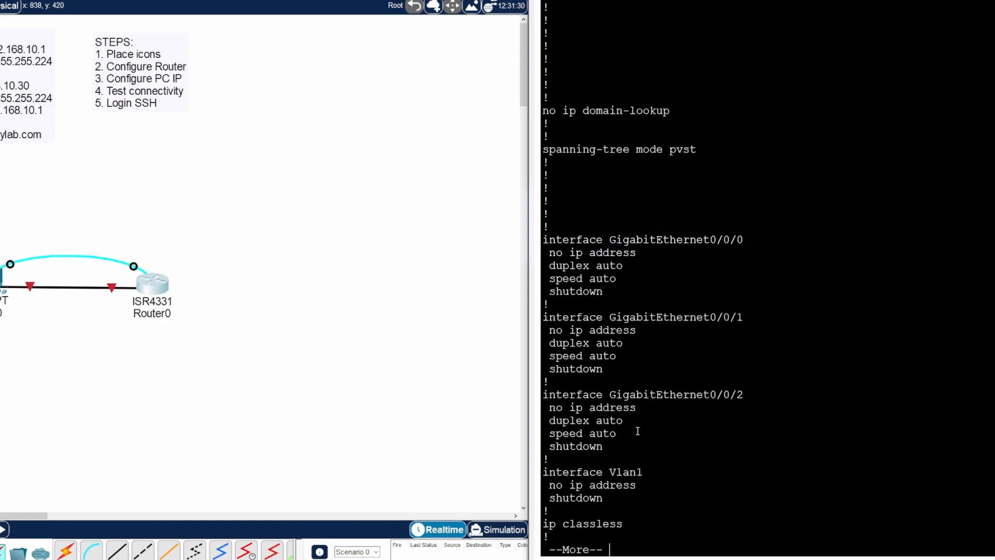
key(space)
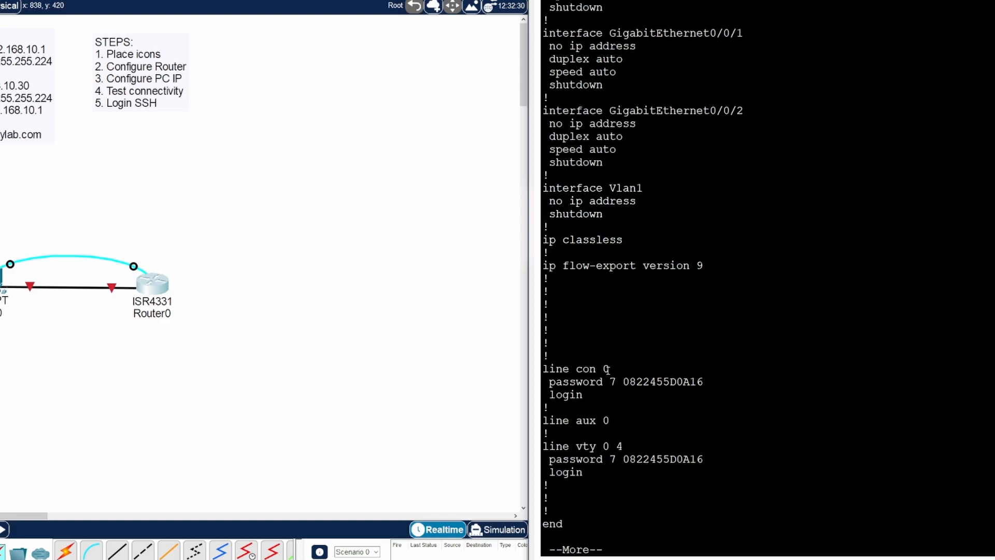
drag(704, 382, 624, 382)
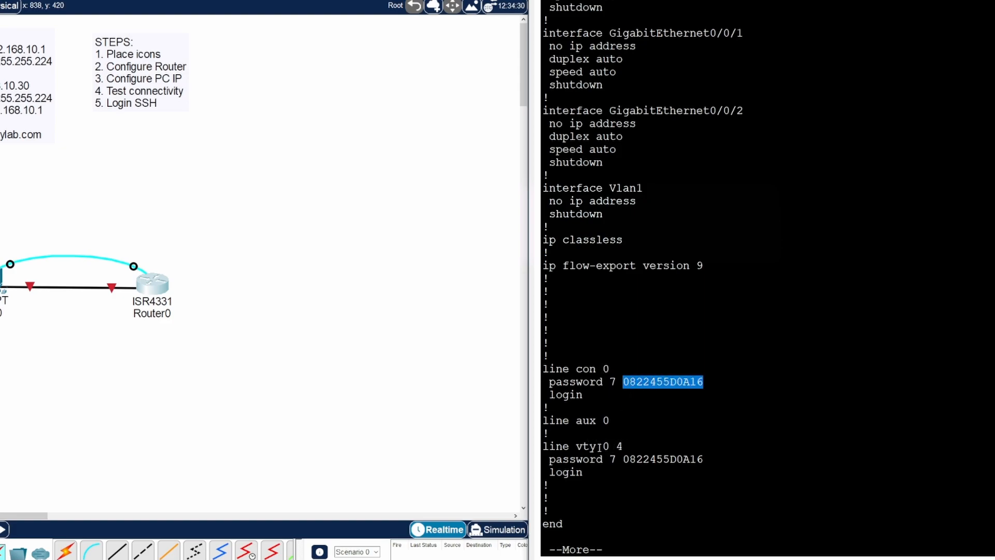
drag(704, 459, 625, 460)
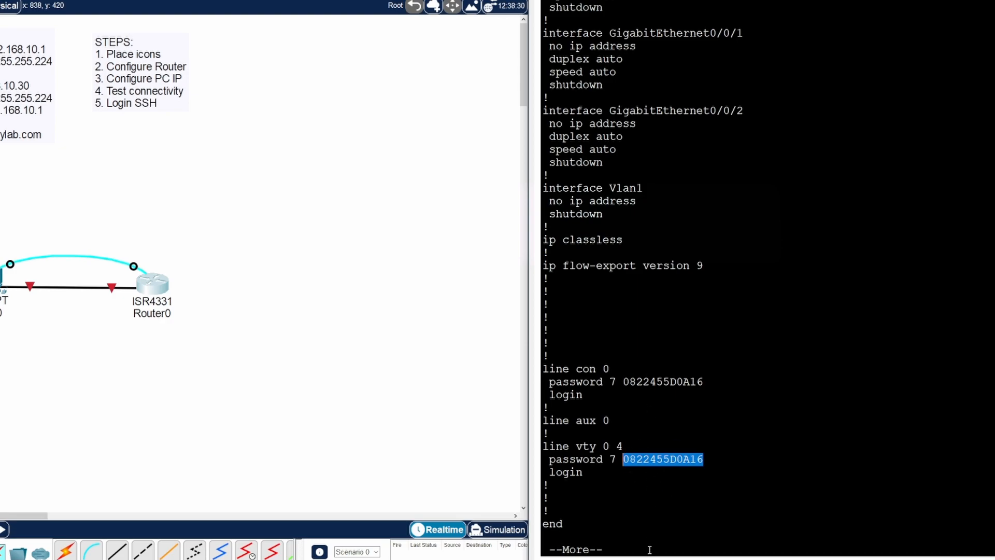
click(712, 463)
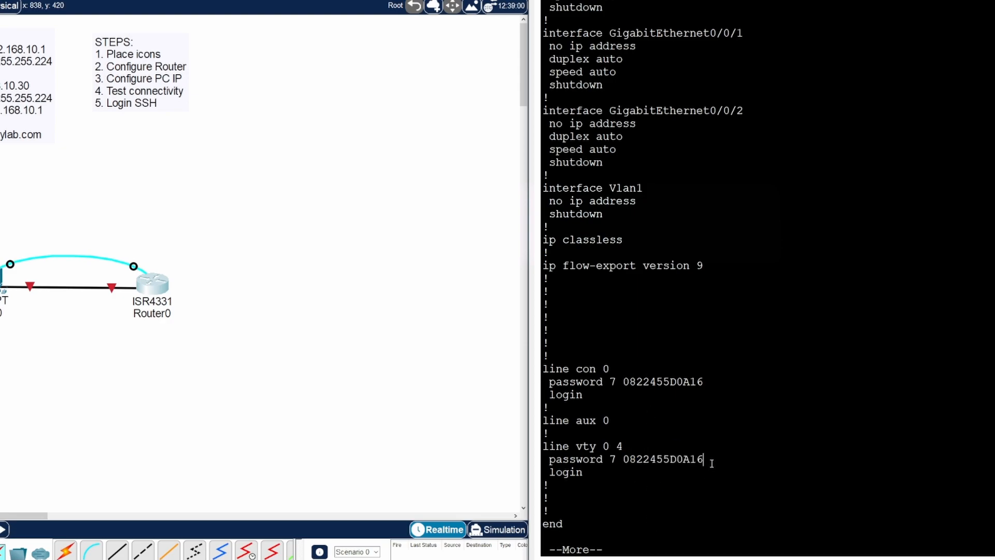
click(601, 473)
key(space)
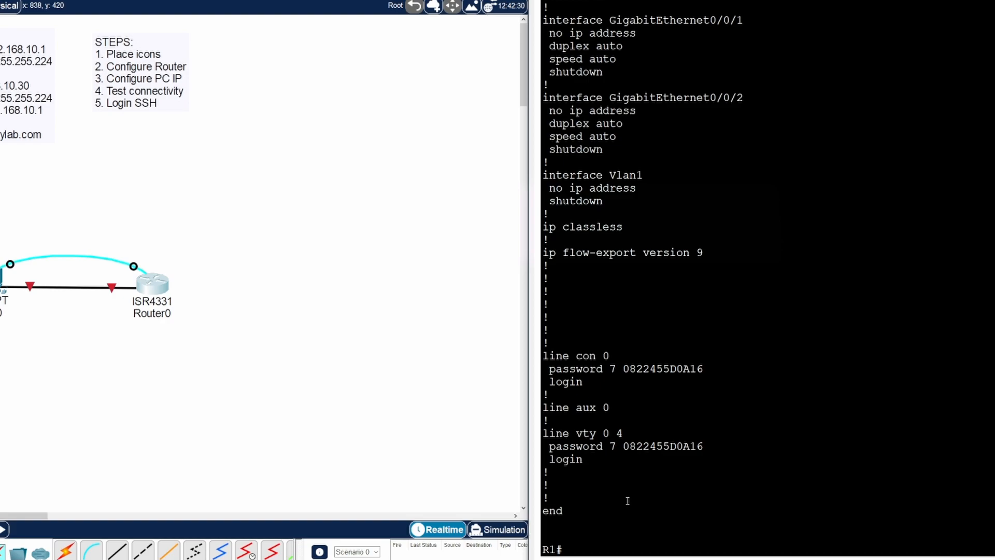
- Enter and end configuration mode, then log out of R1's console
key(Return)
key(Return)
key(Return)
key(Return)
text(sho running-config)
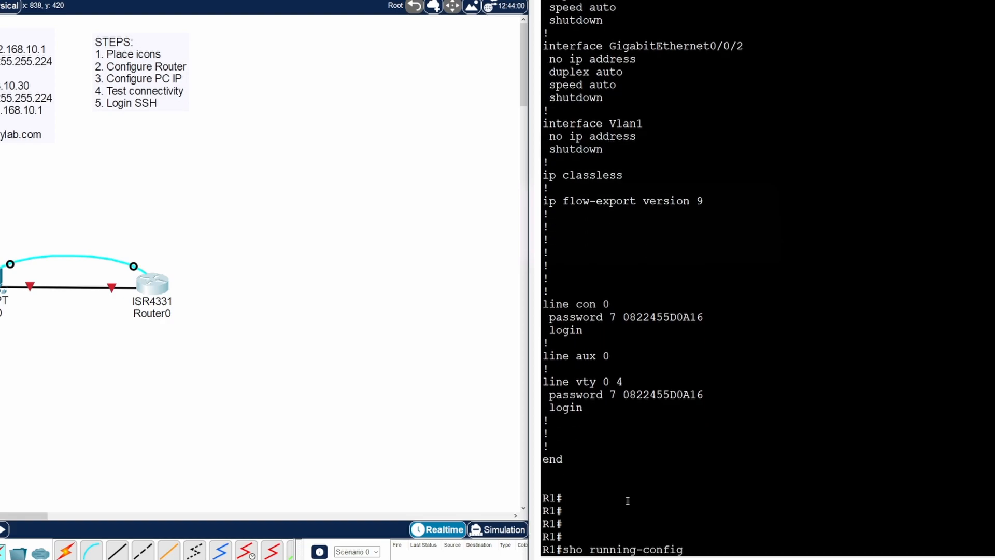
key(Up)
key(Return)
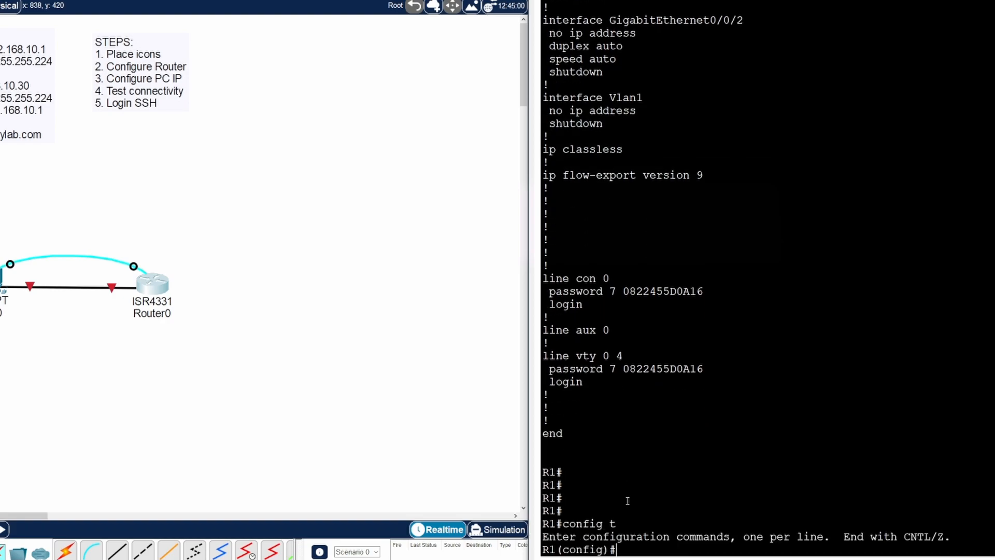
key(Return)
key(Return)
key(Return)
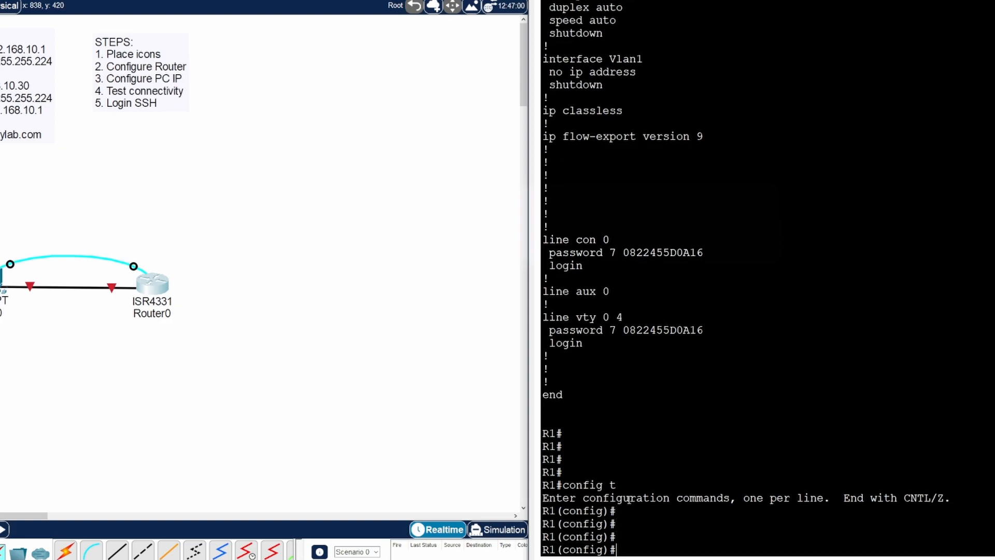
text(end)
key(Return)
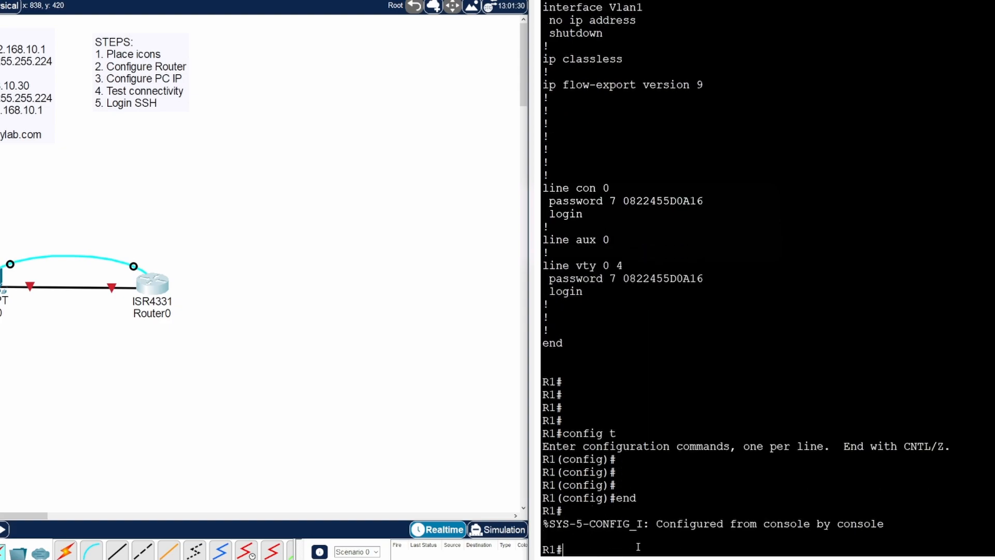
text(exit)
key(Return)
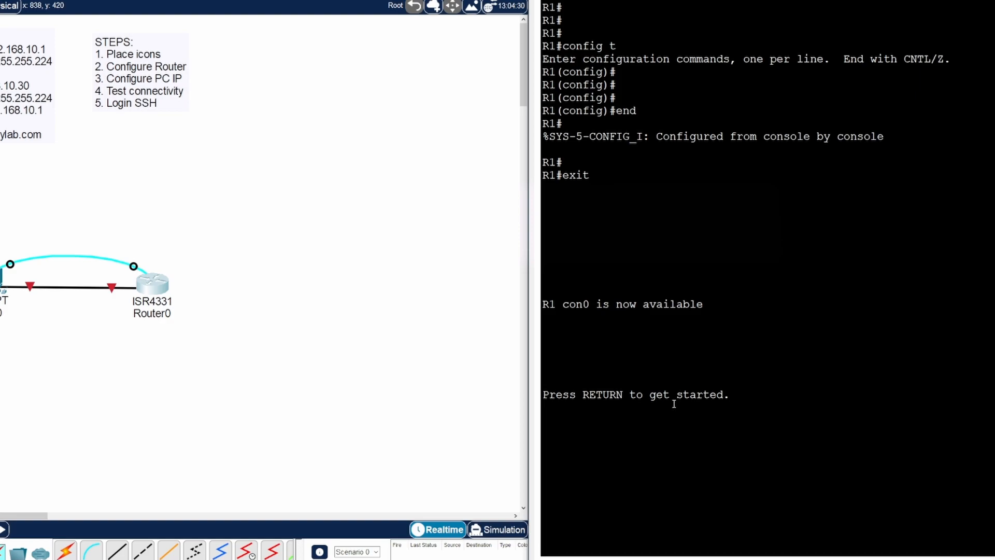
- Log back into R1 with the console password and the enable secret
key(Return)
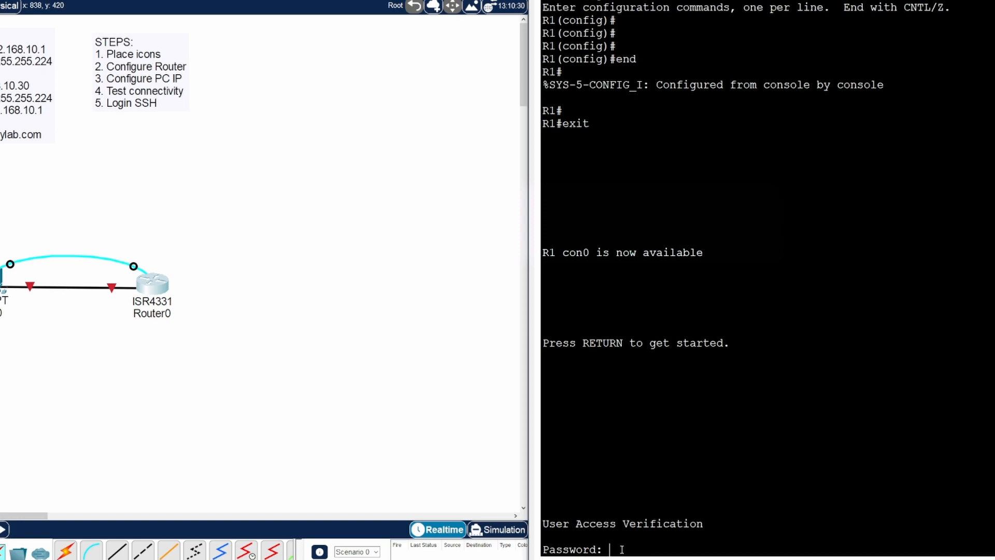
key(Return)
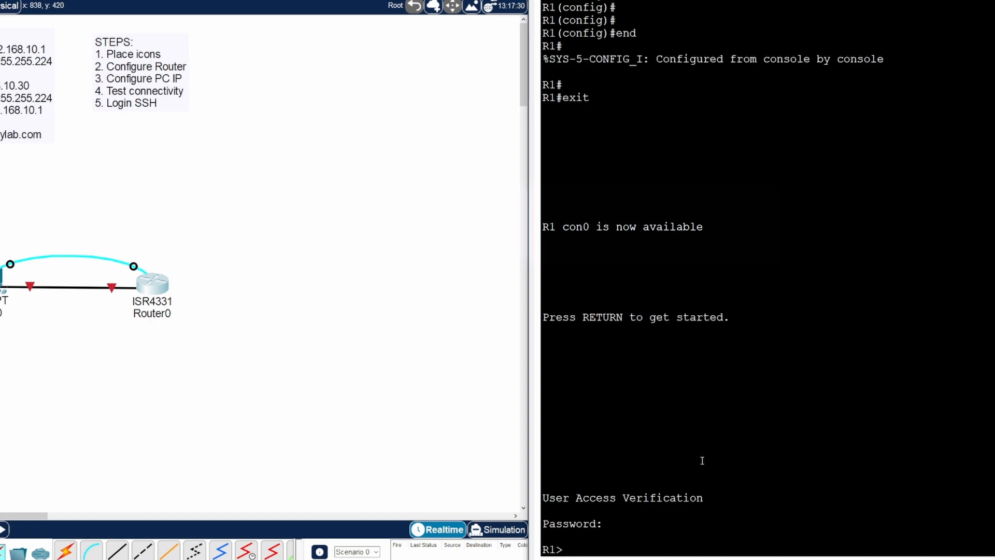
text(enable)
key(Return)
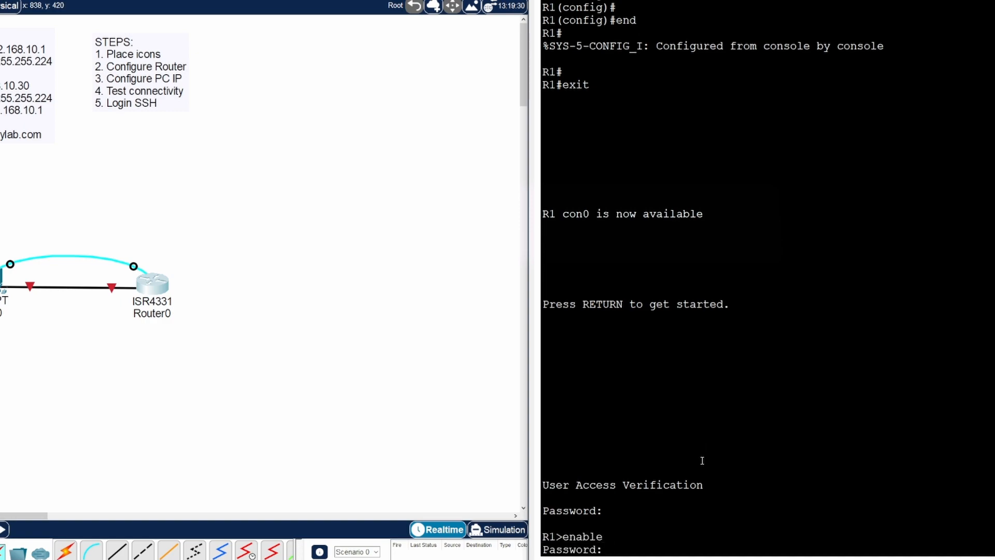
key(Return)
key(Return)
key(Return)
key(Return)
key(Return)
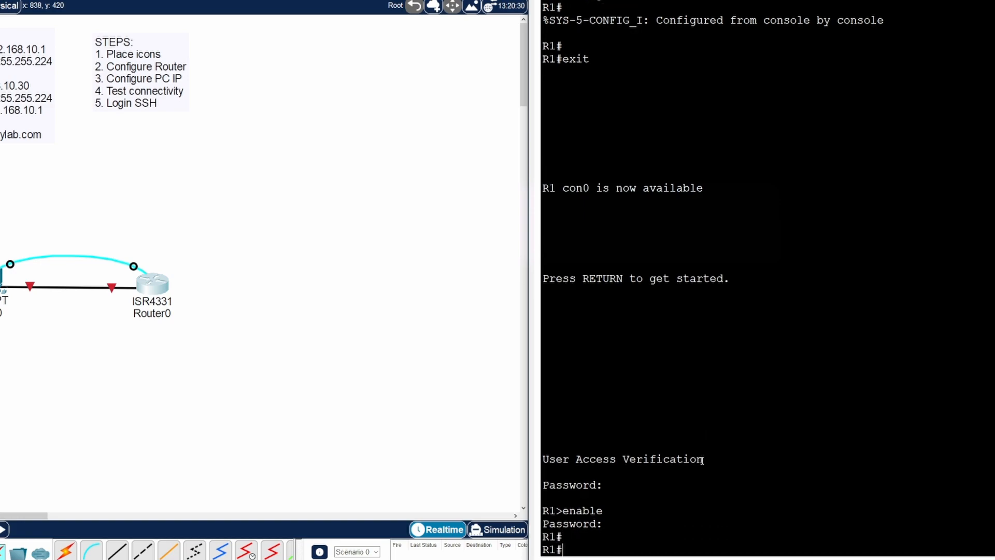
text(con)
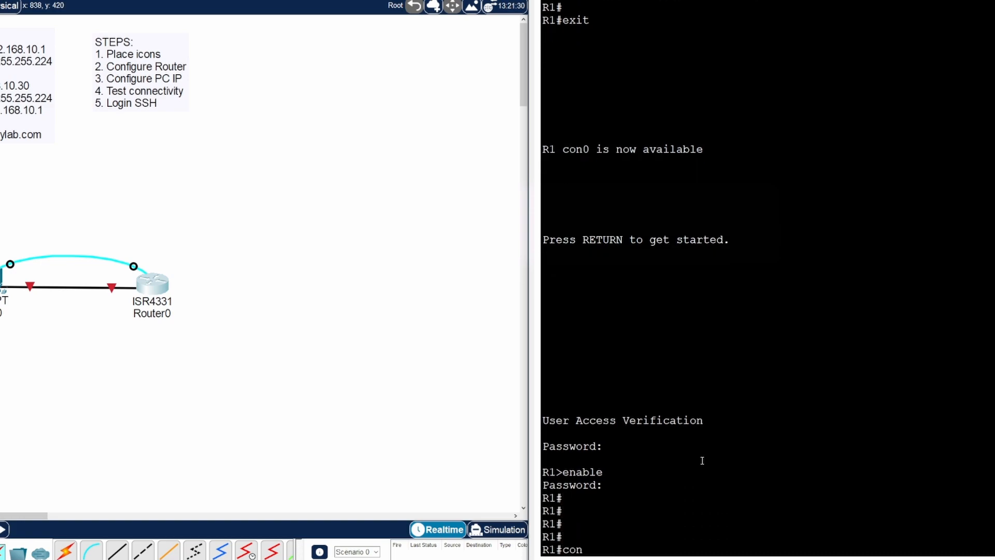
text(fig t)
- Set banner motd $ Unauthorized Access is Prohibited!!! $ and return to R1#
key(Return)
key(Return)
key(Return)
key(Return)
key(Return)
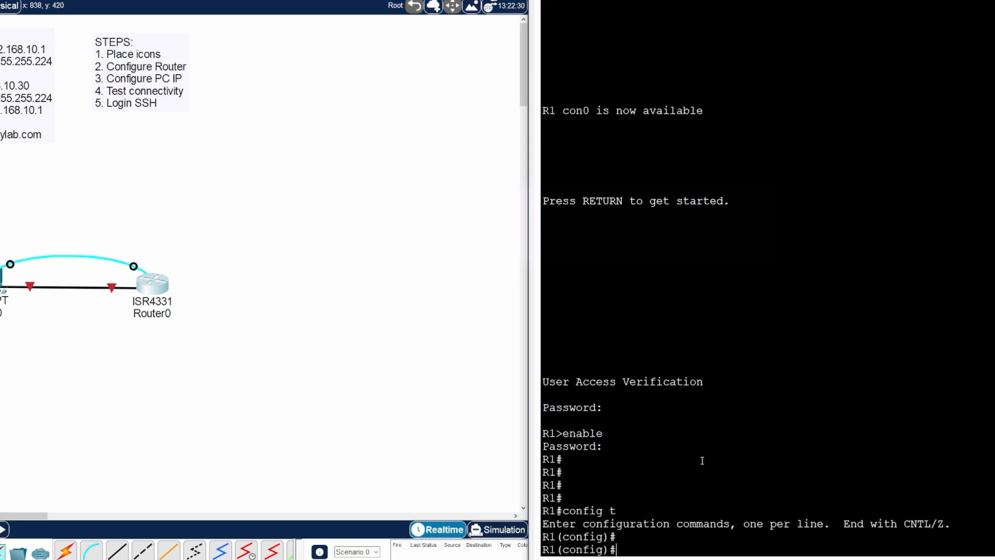
text(banne)
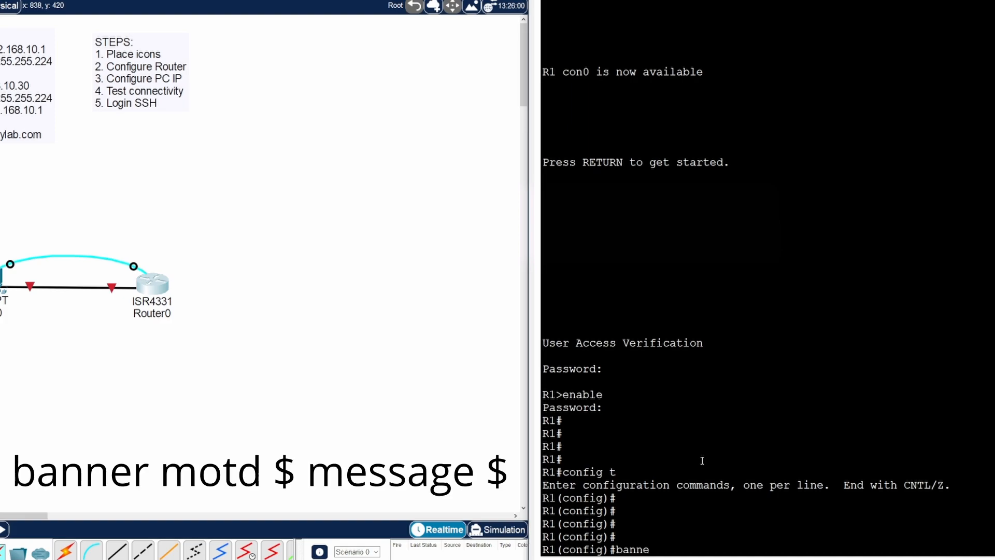
text(r motd)
text($ Unauthro)
key(BackSpace)
key(BackSpace)
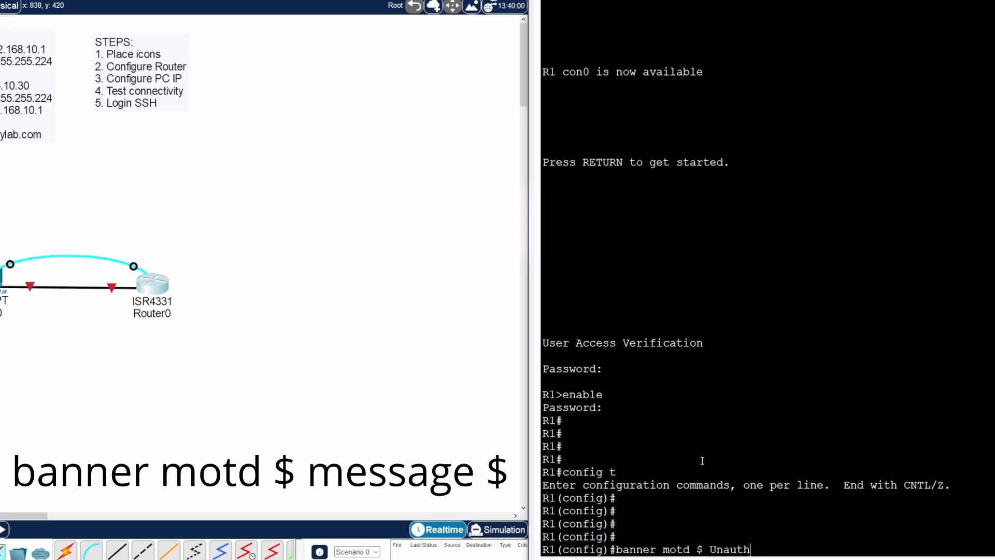
text(orized Access is Prohibited)
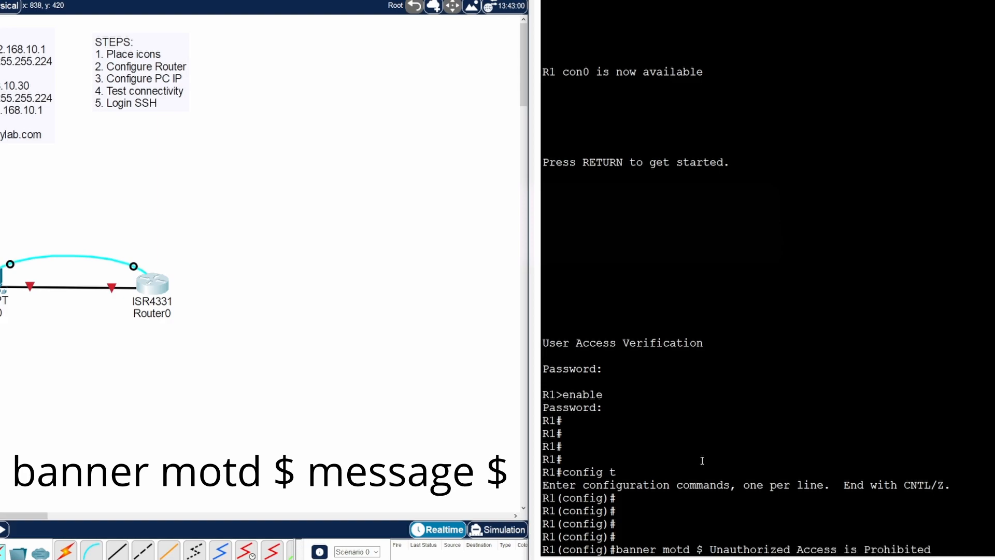
text(!!! $)
key(Return)
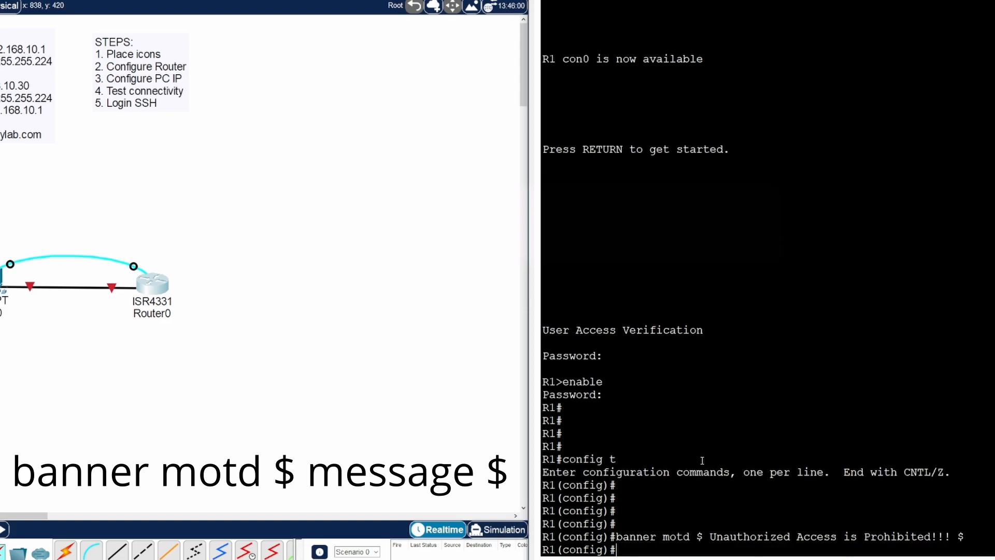
text(end)
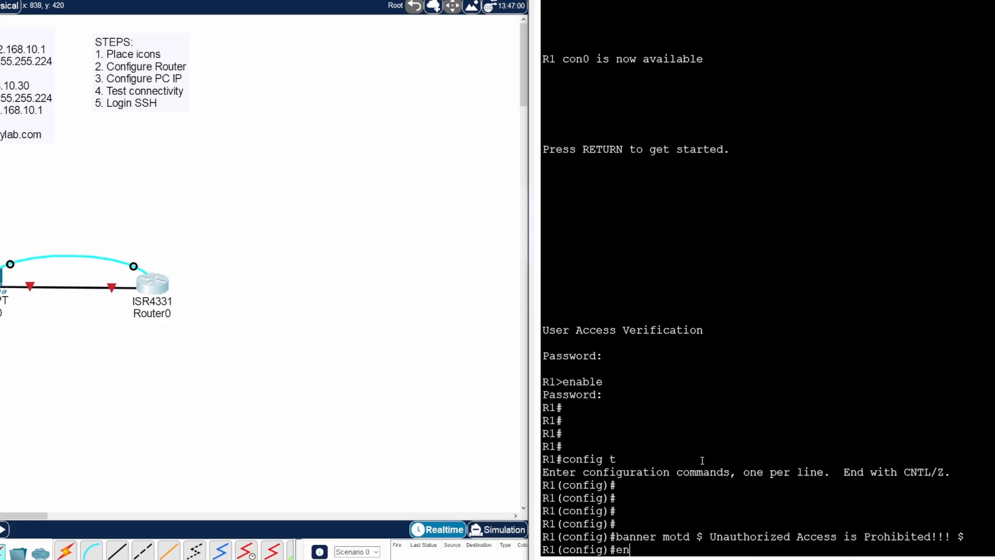
key(Return)
key(Return)
- Run sho ip int br and mark GigabitEthernet0/0/1 as unassigned and administratively down
text(exit)
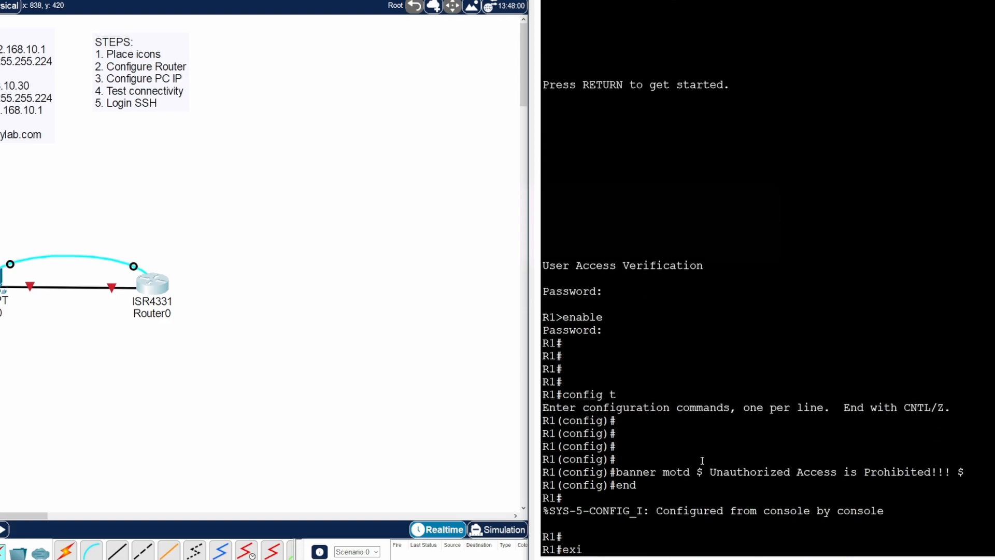
key(Return)
key(Return)
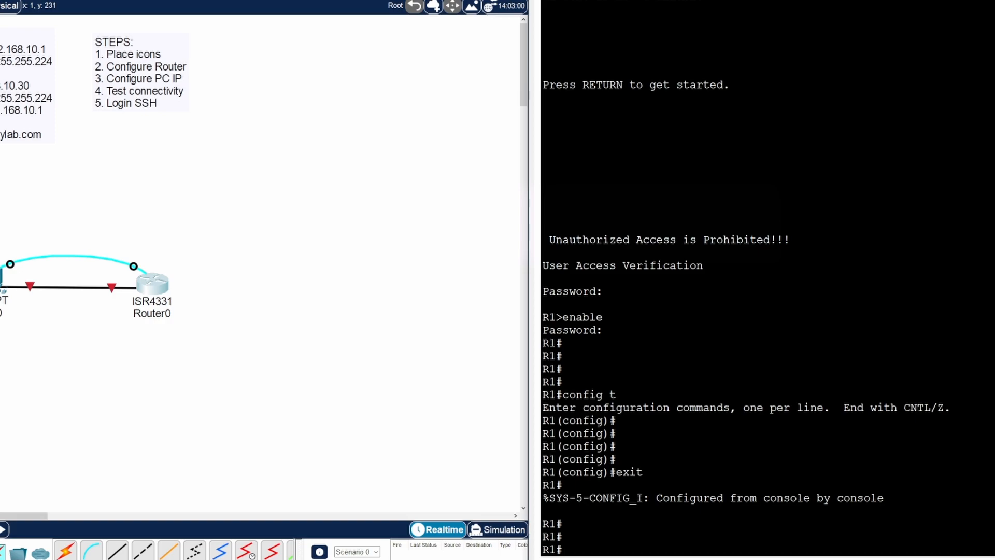
text(sho)
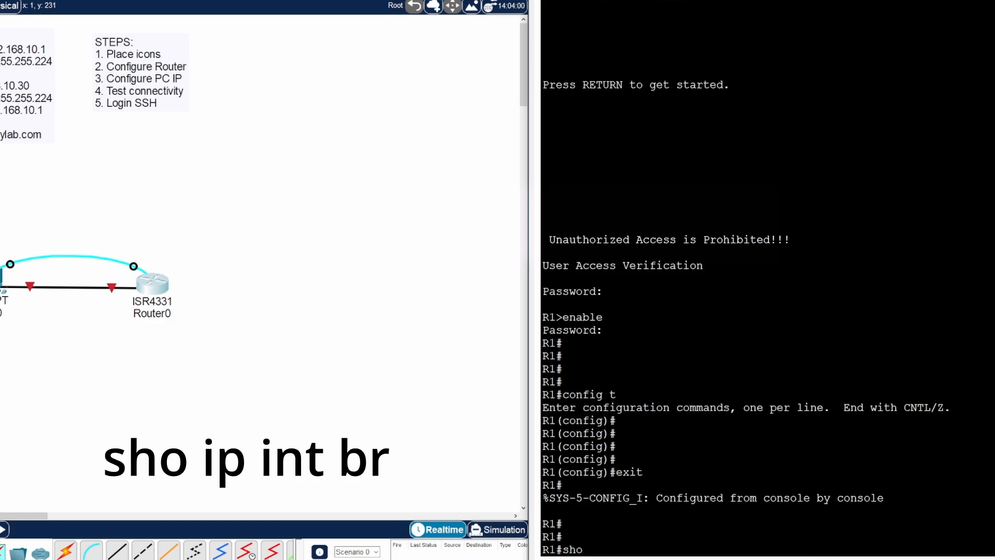
text( ip int br)
key(Return)
key(Return)
key(Return)
key(Return)
key(Return)
key(Return)
key(Return)
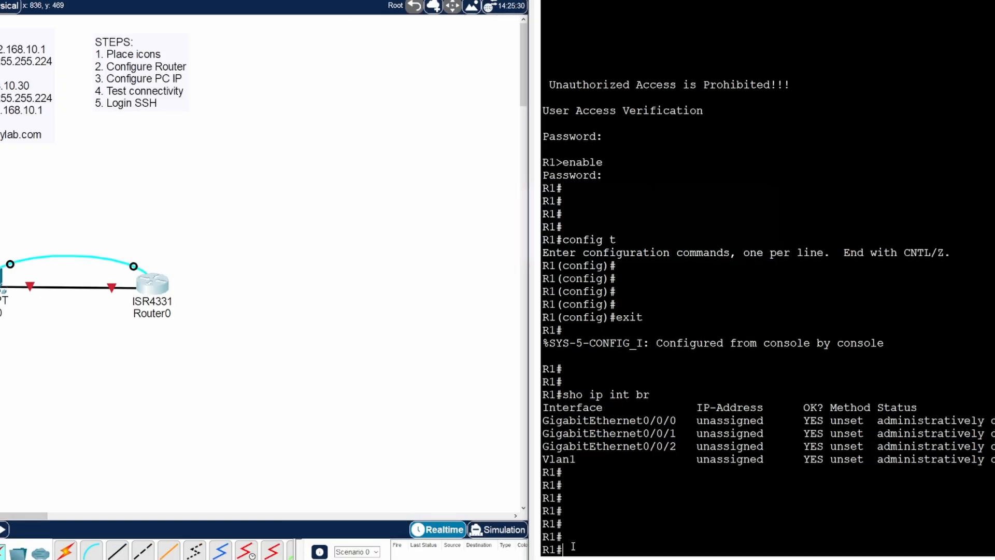
scroll(573, 547, up, 1)
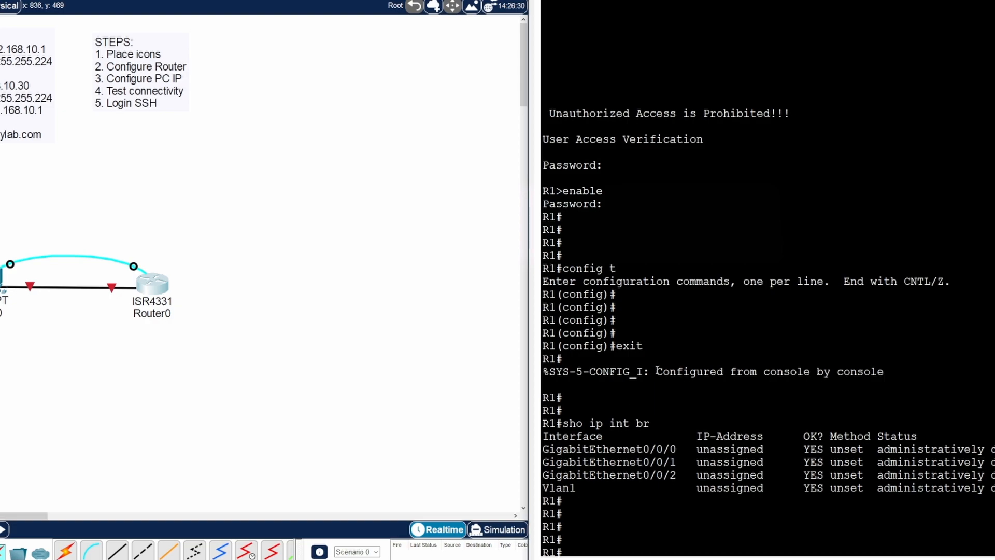
drag(674, 462, 643, 463)
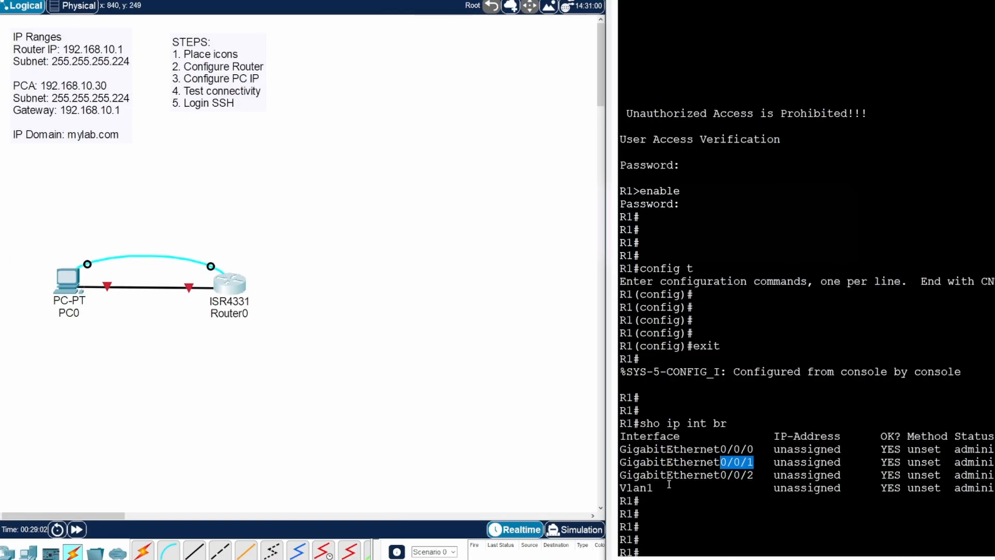
- Enter GigabitEthernet0/0/1 configuration using both 'int g0/0/1' and the full interface name
key(Return)
key(Return)
text(config t)
key(Return)
key(Return)
key(Return)
key(Return)
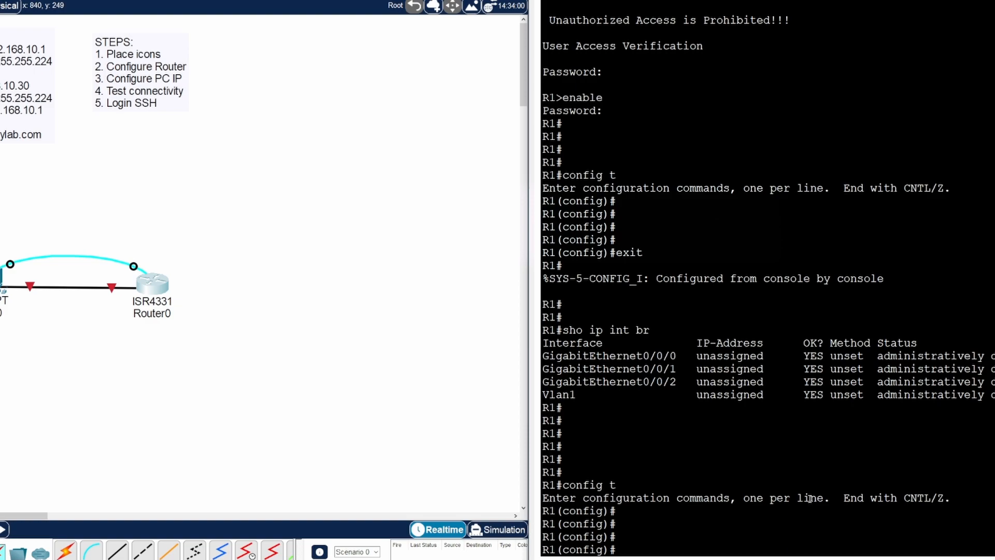
text(int g0)
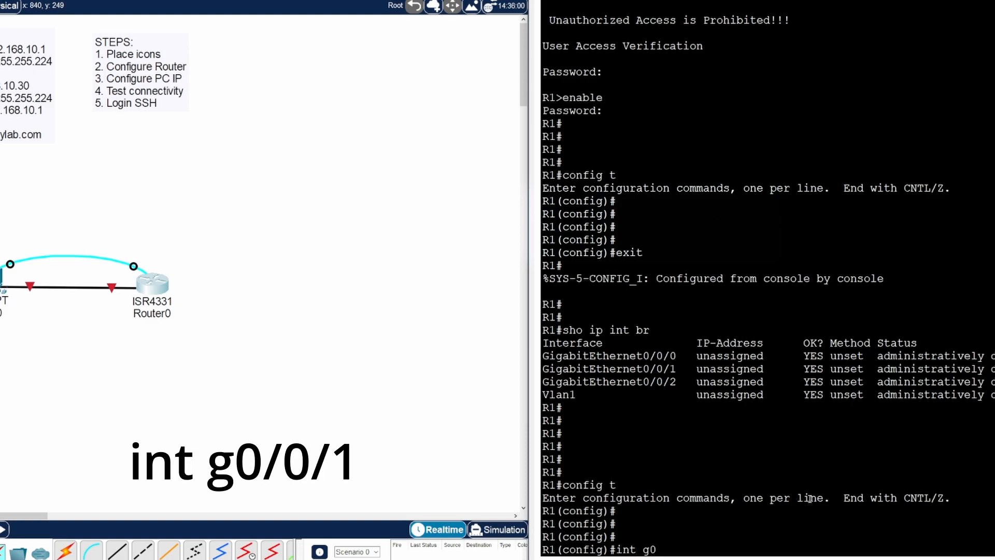
text(/0/1)
key(Return)
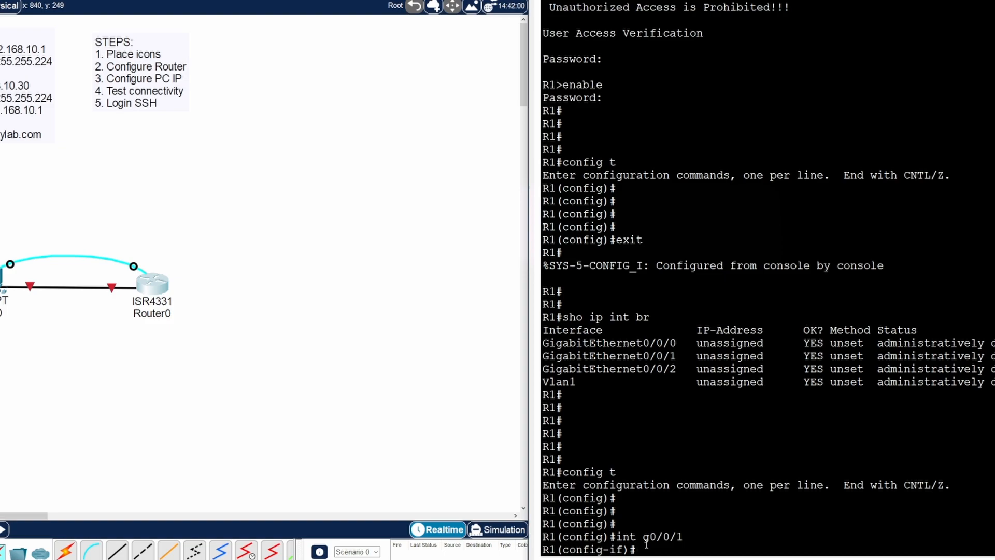
text(exit)
key(Return)
key(Return)
text(int)
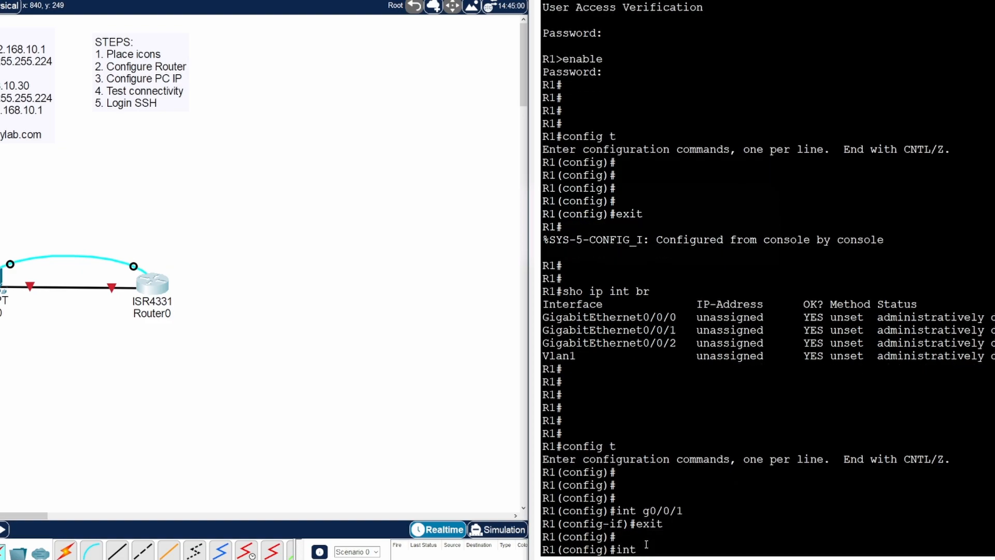
text(erface gigabit)
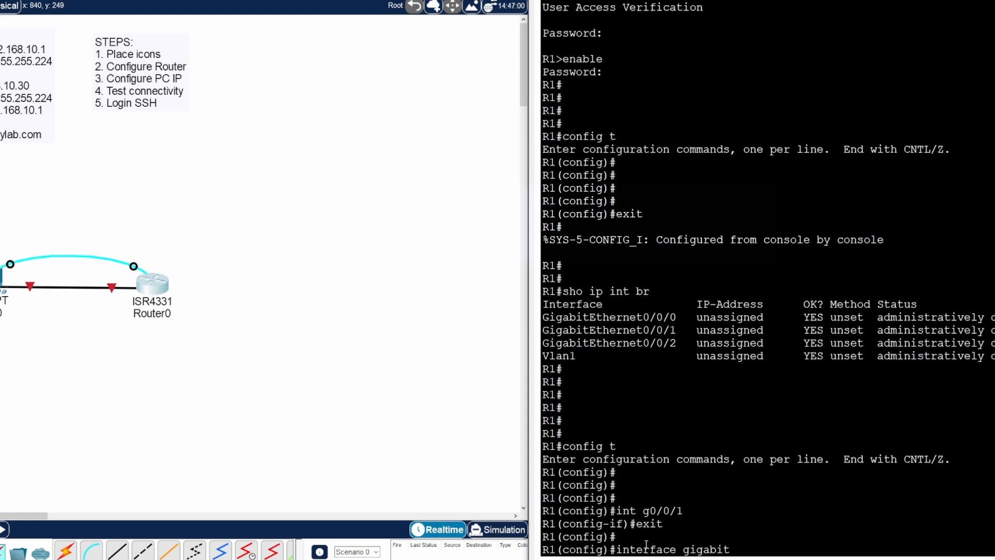
text(ethernet0/0/1)
key(Return)
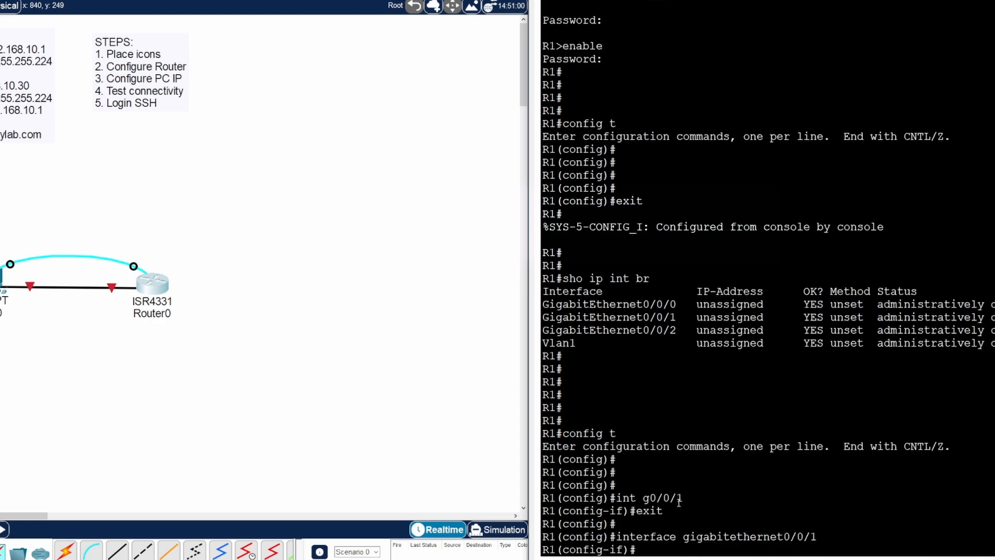
drag(683, 500, 617, 499)
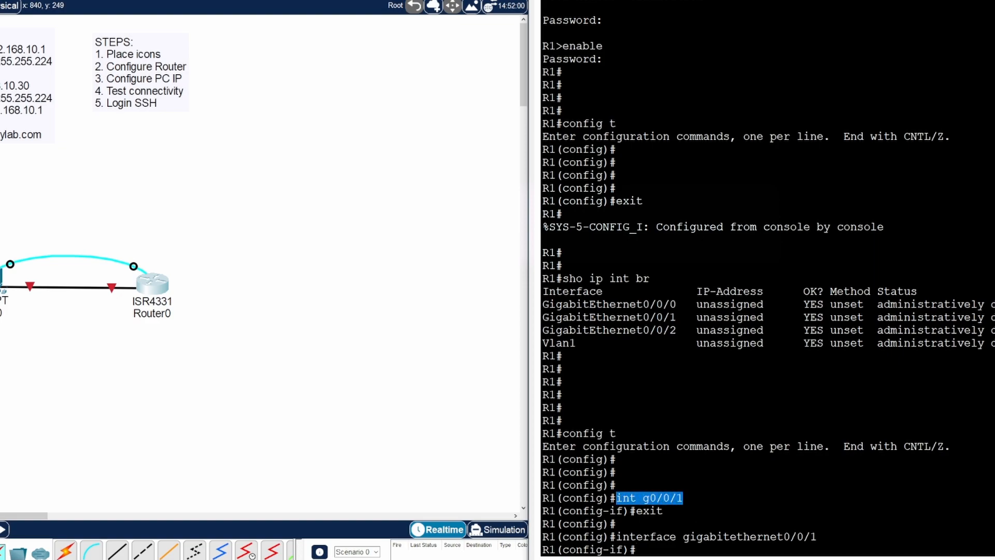
drag(818, 537, 617, 538)
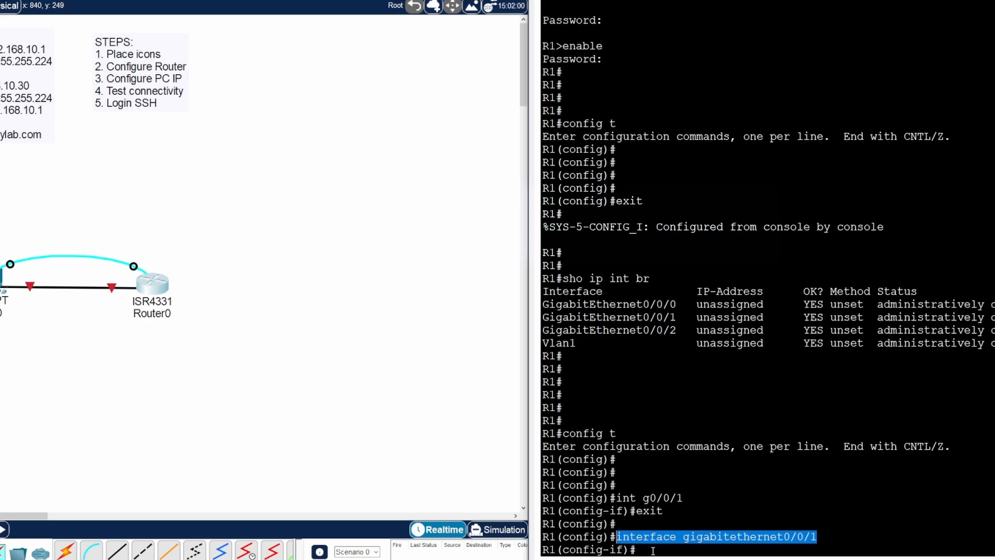
click(654, 551)
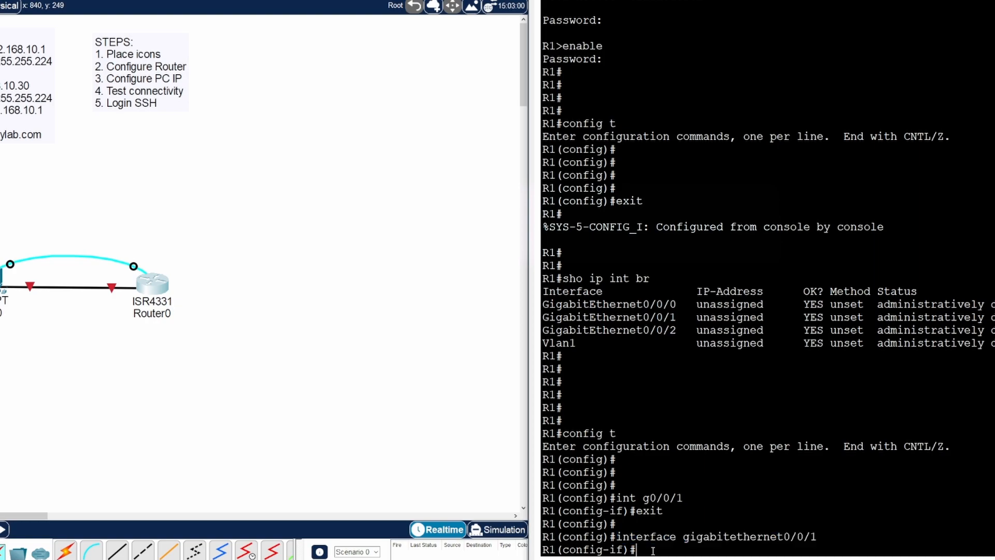
key(Return)
key(Return)
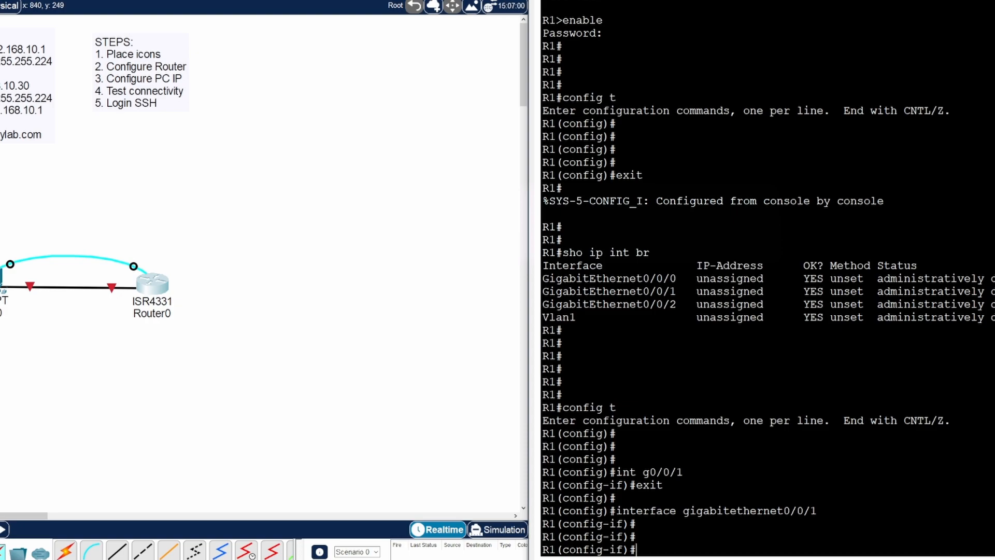
- Assign 192.168.10.1 255.255.255.224 to G0/0/1 and enable it with no shutdown
text(ip ad)
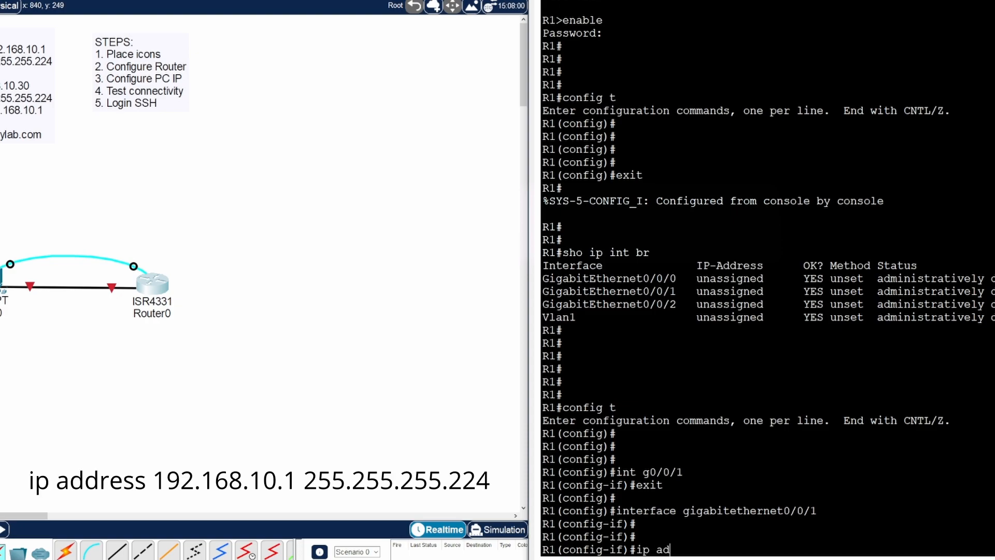
text(dress 192.168.10.)
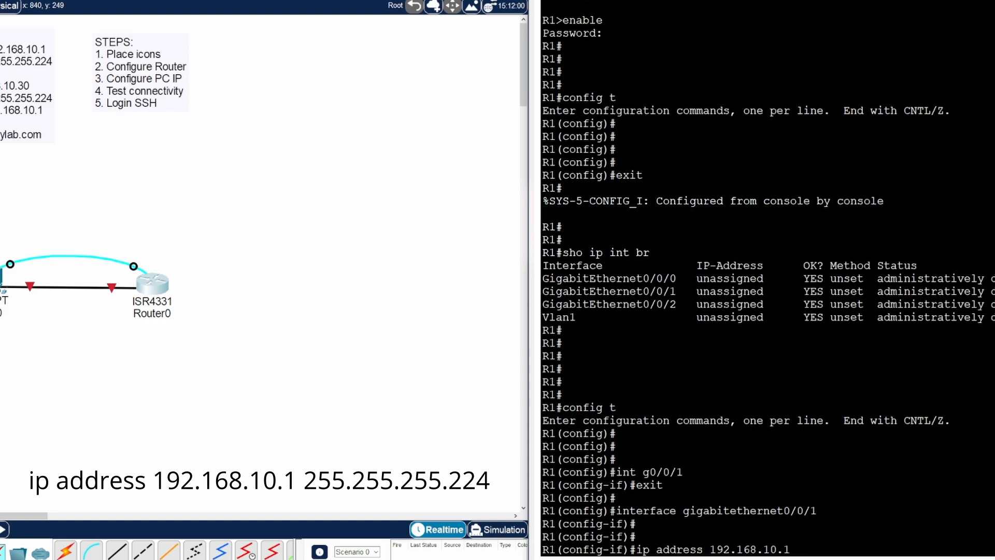
text(1 255.255.224)
key(Return)
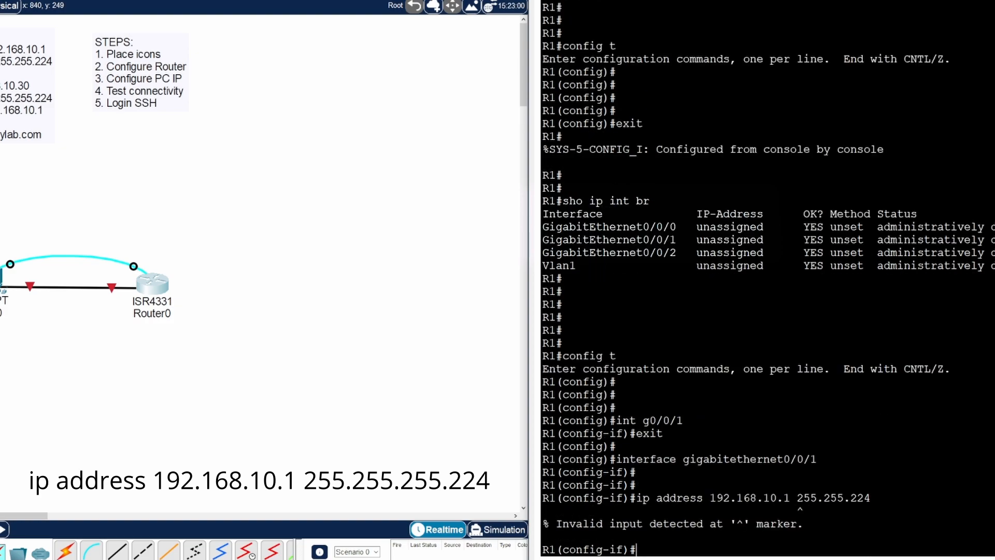
key(Up)
key(BackSpace)
key(BackSpace)
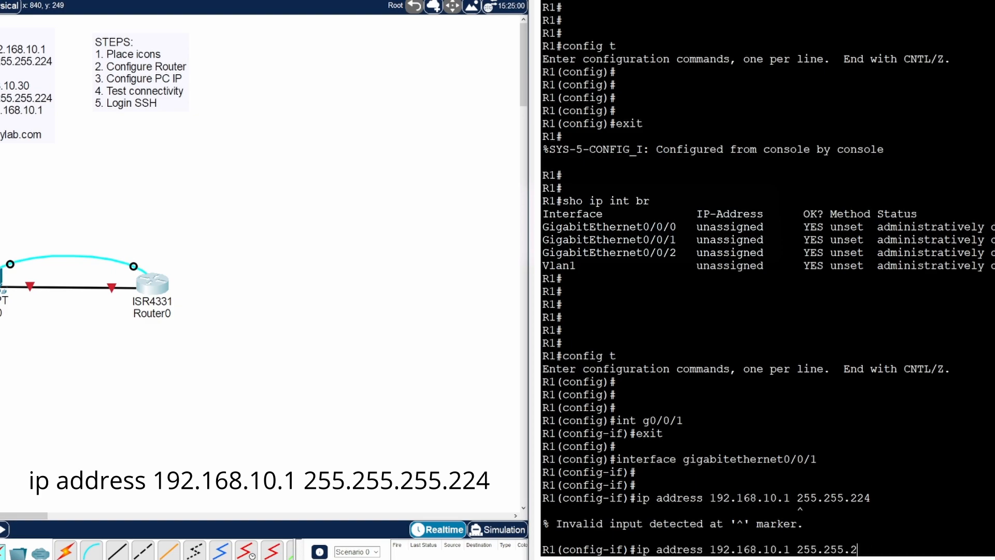
text(55.224)
key(Return)
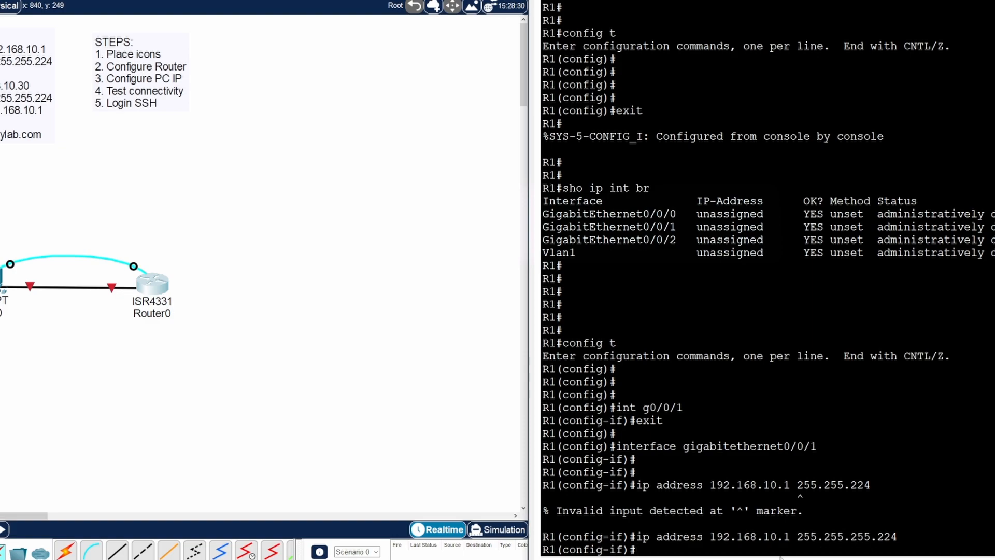
text(no shutdown)
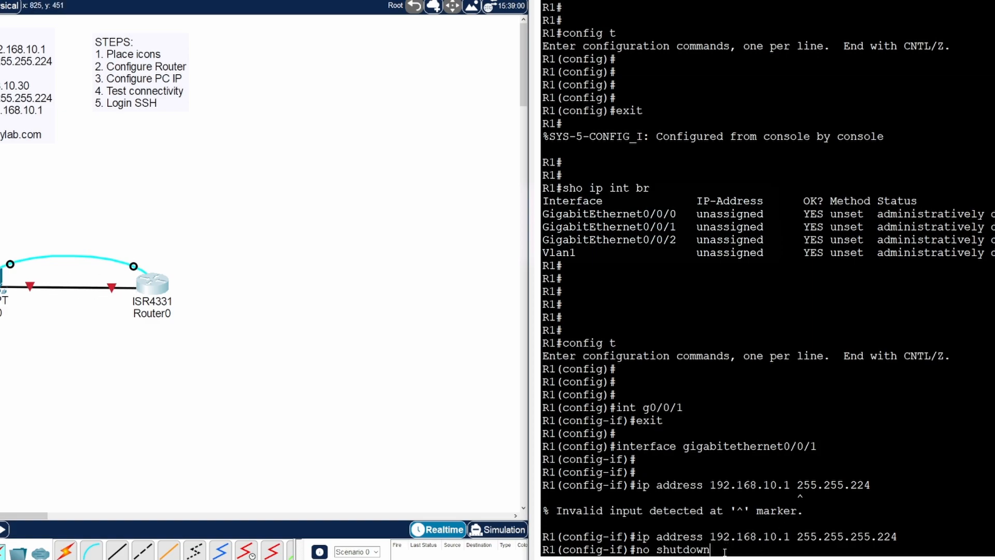
key(Return)
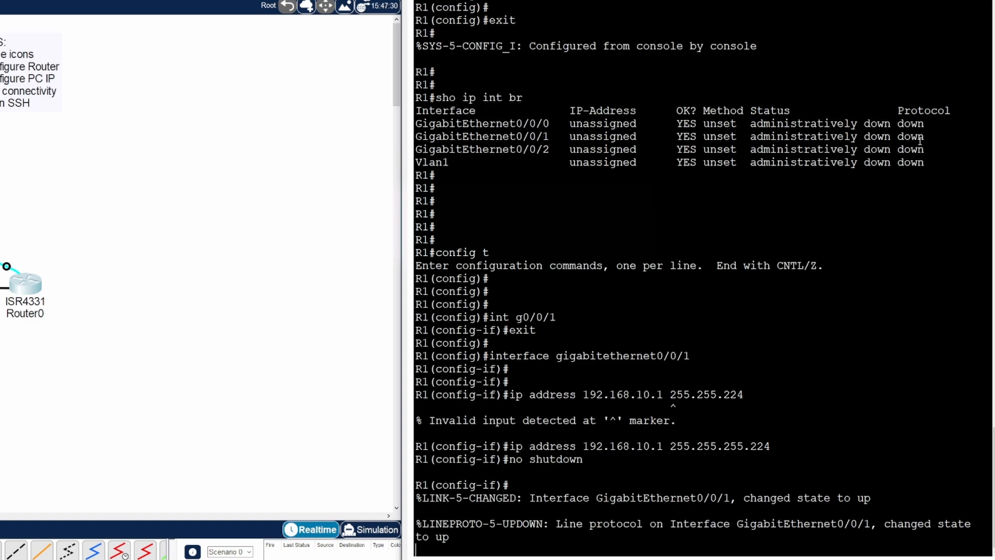
- End configuration and run sho ip int br showing G0/0/1 at 192.168.10.1, up/up
key(Return)
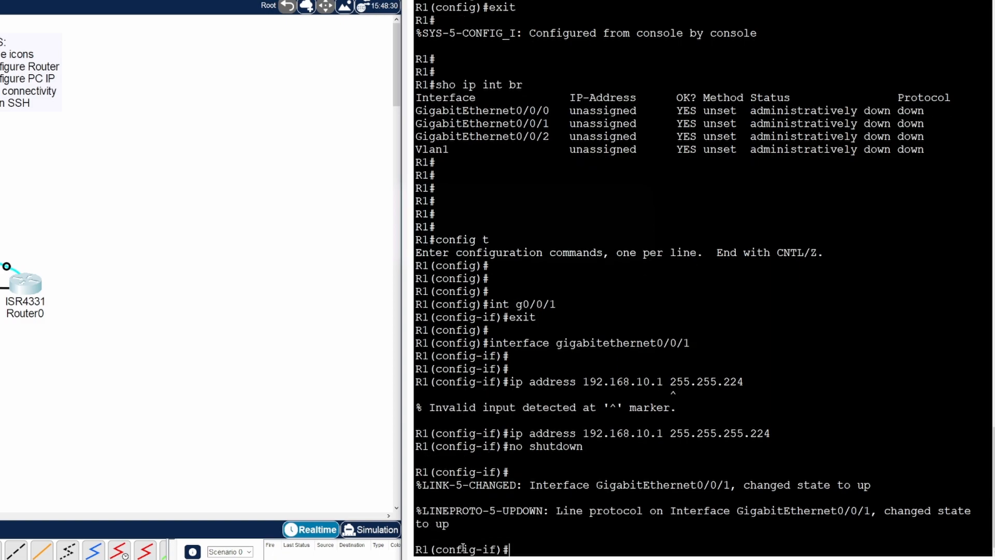
text(end)
key(Return)
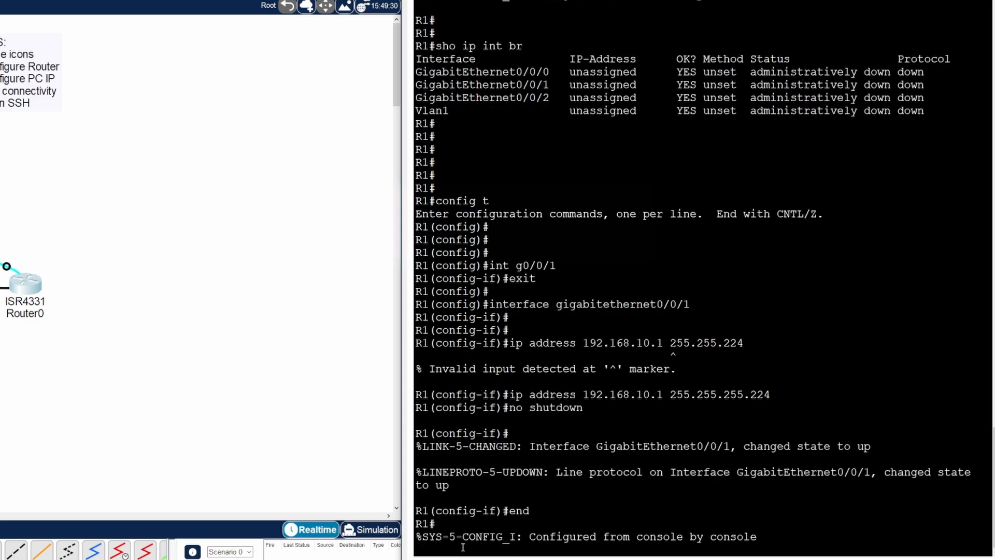
key(Return)
text(sho ip int br)
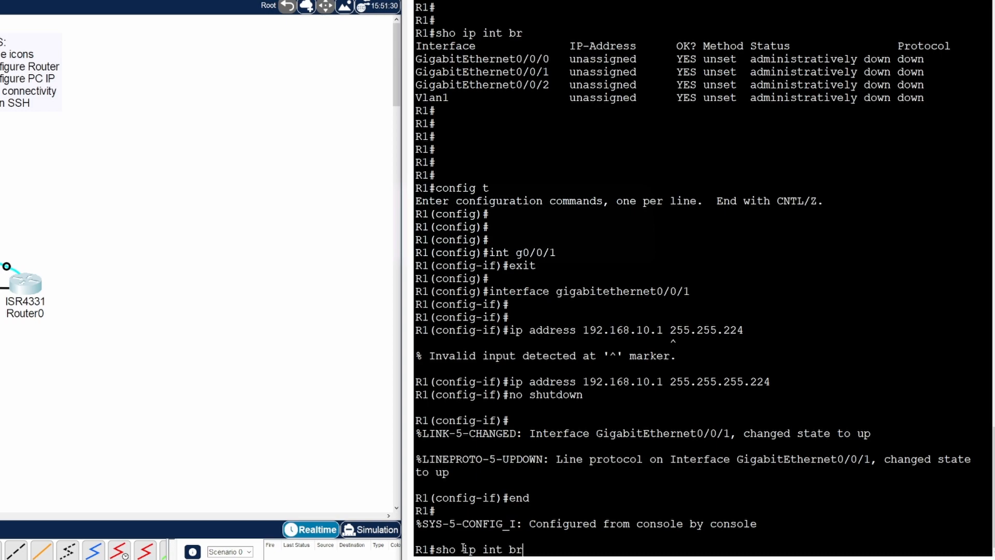
key(Return)
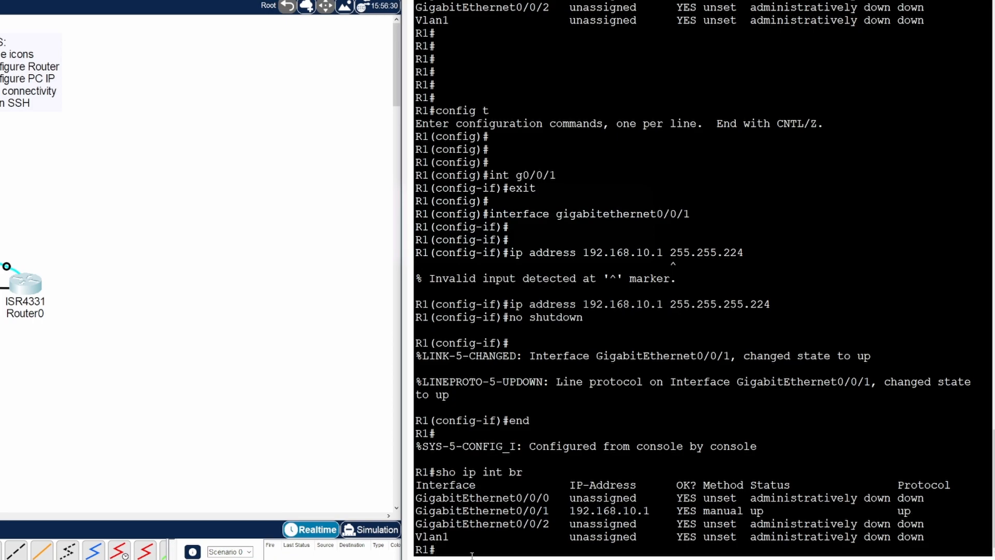
key(Return)
key(Return)
key(Return)
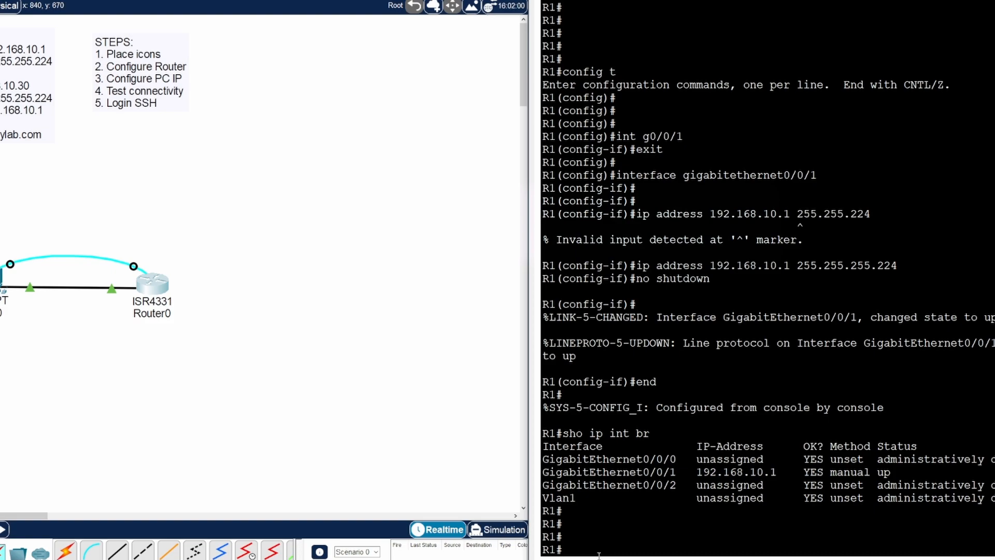
- Enter global configuration mode on R1 and enable service password-encryption
text(service password)
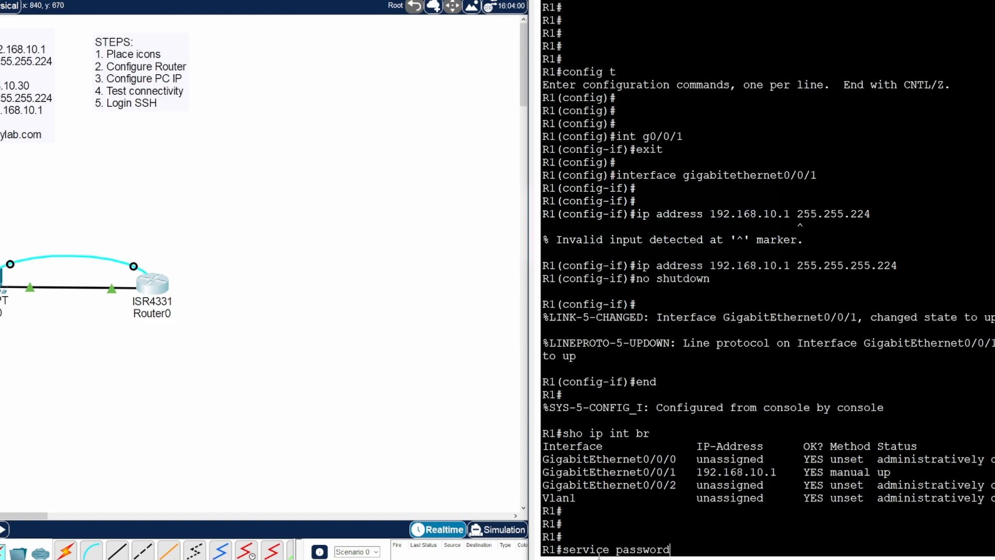
text(-encryption)
key(Return)
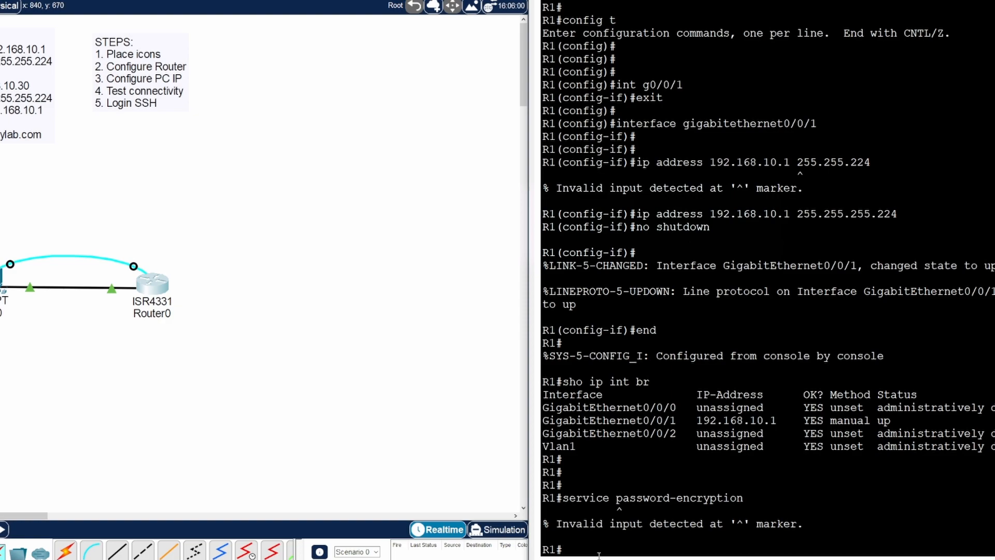
text(config t)
key(Return)
key(Return)
key(Return)
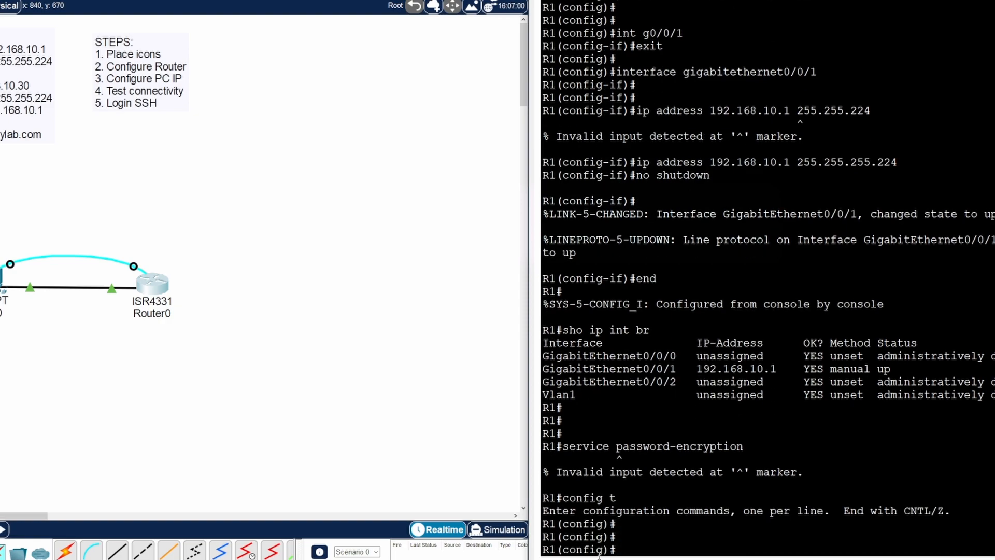
text(service password-)
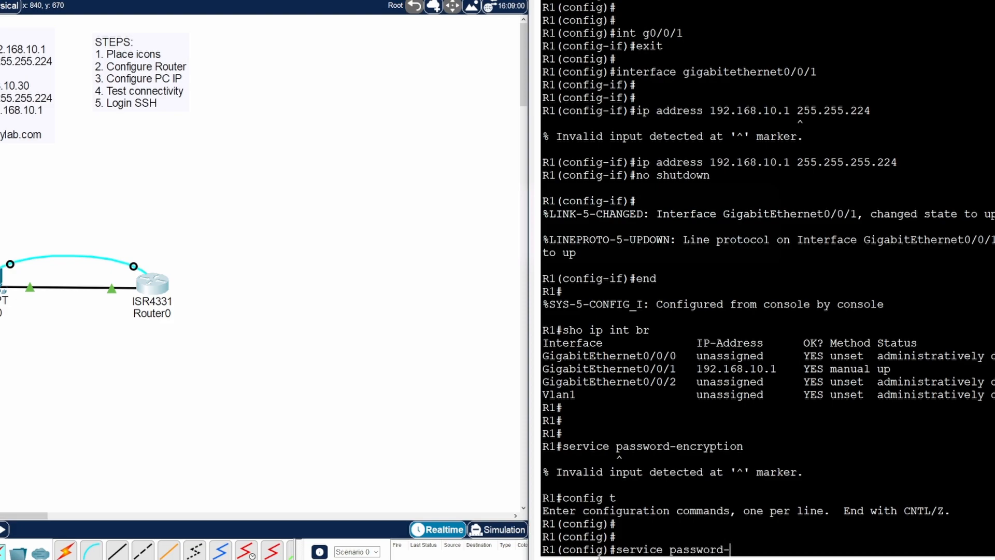
text(encryption)
key(Return)
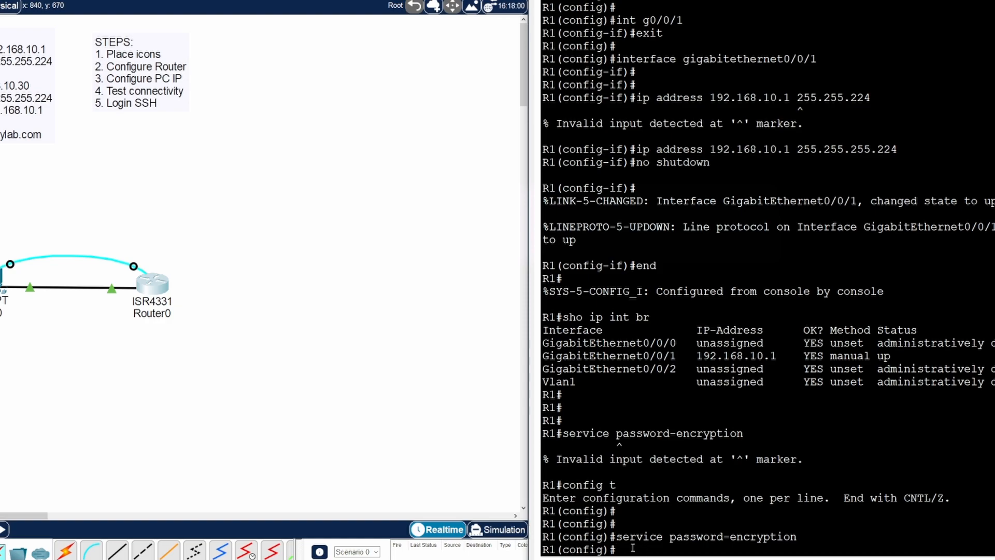
- Require a 10-character minimum password length, set an enable secret, and enter console line 0
text(sec)
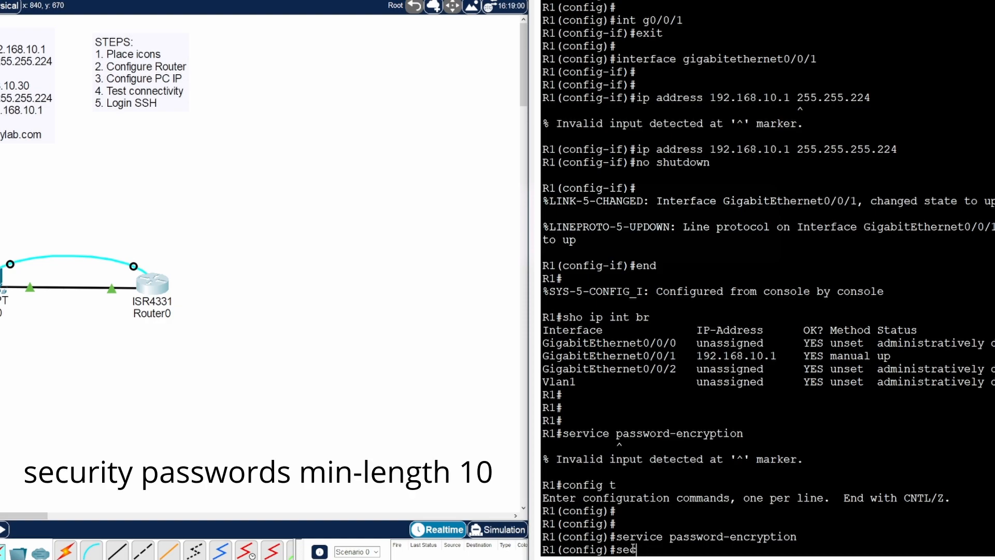
text(urity passwords )
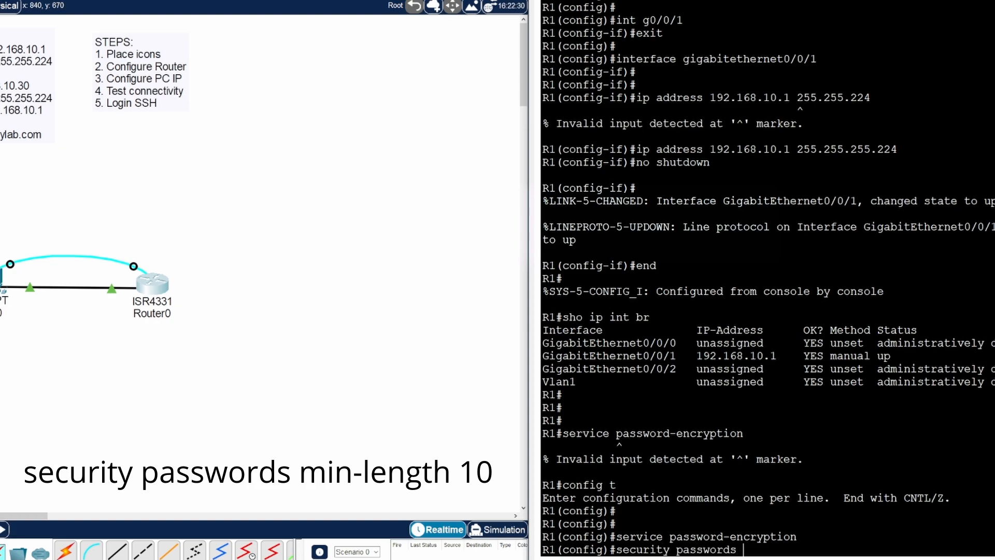
text(min-length 10)
key(Return)
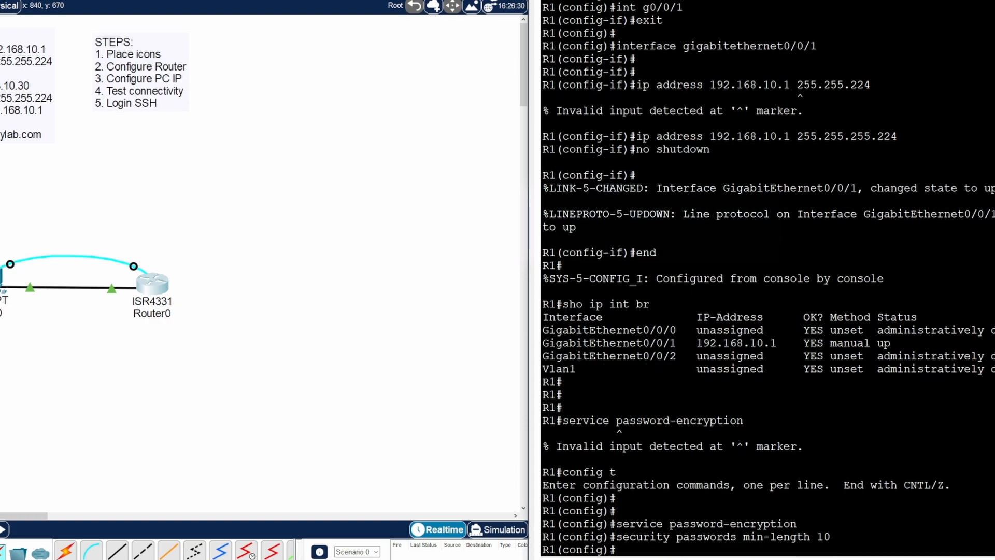
text(enable secret cis)
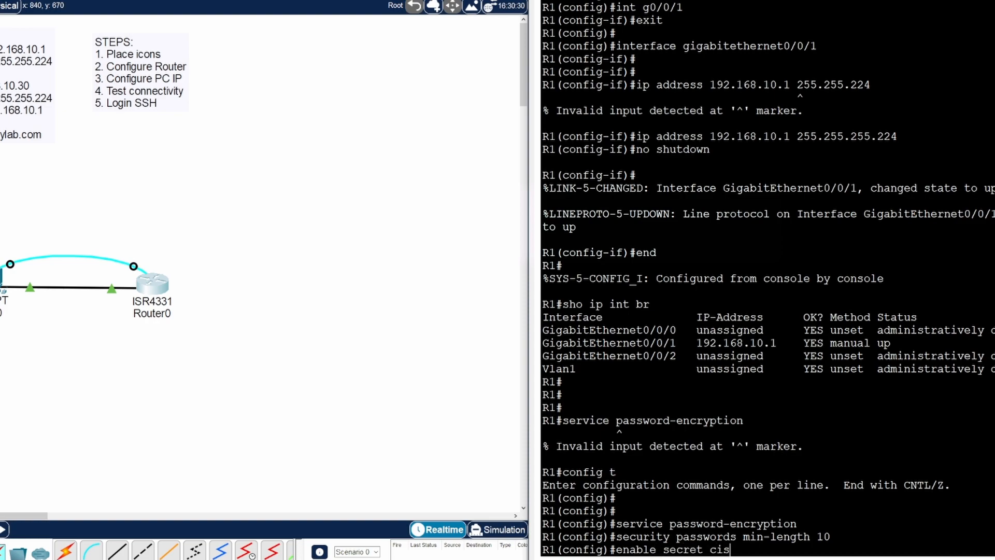
text(coenpass)
key(Return)
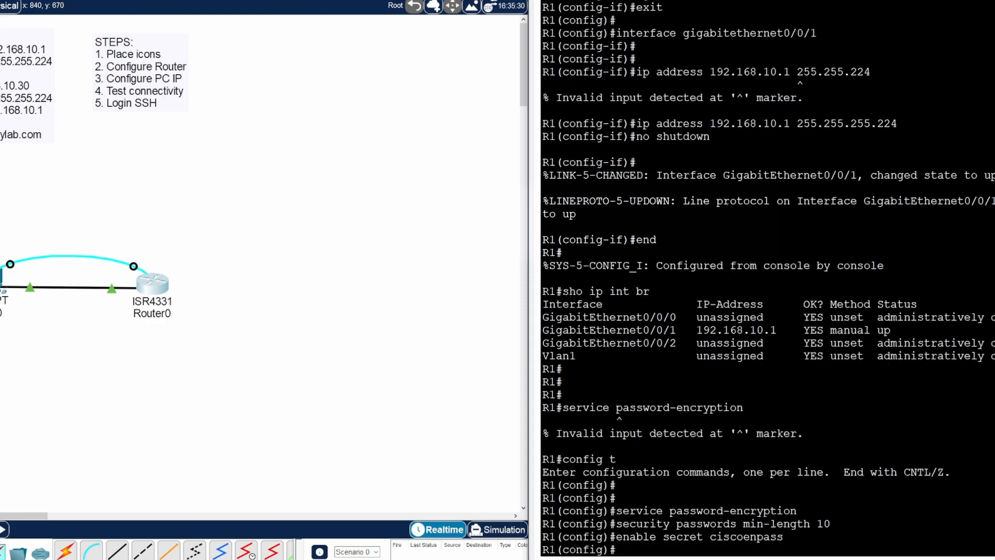
text(line con 0)
key(Return)
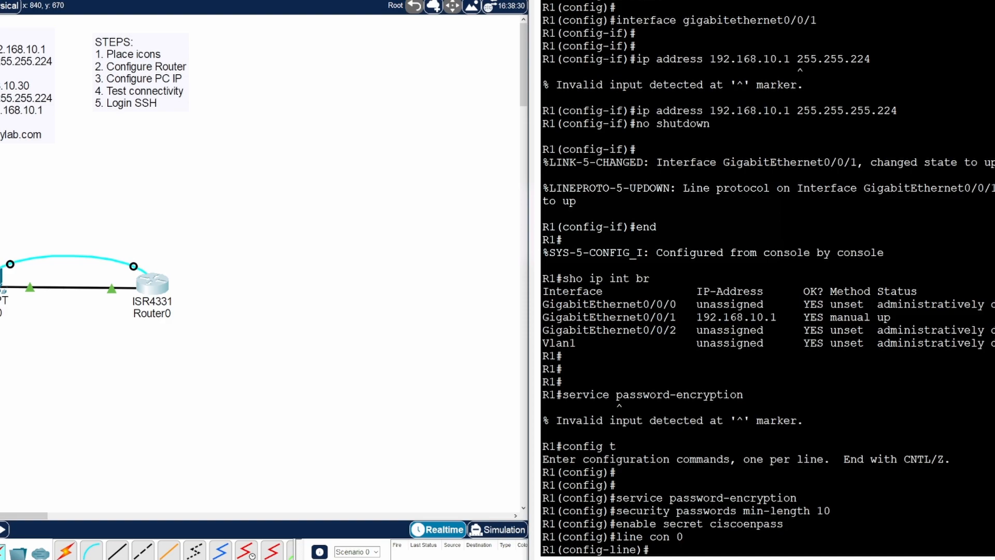
- Set a console line 0 password, enable login on it, and exit to global configuration
text(password ciscoconpas)
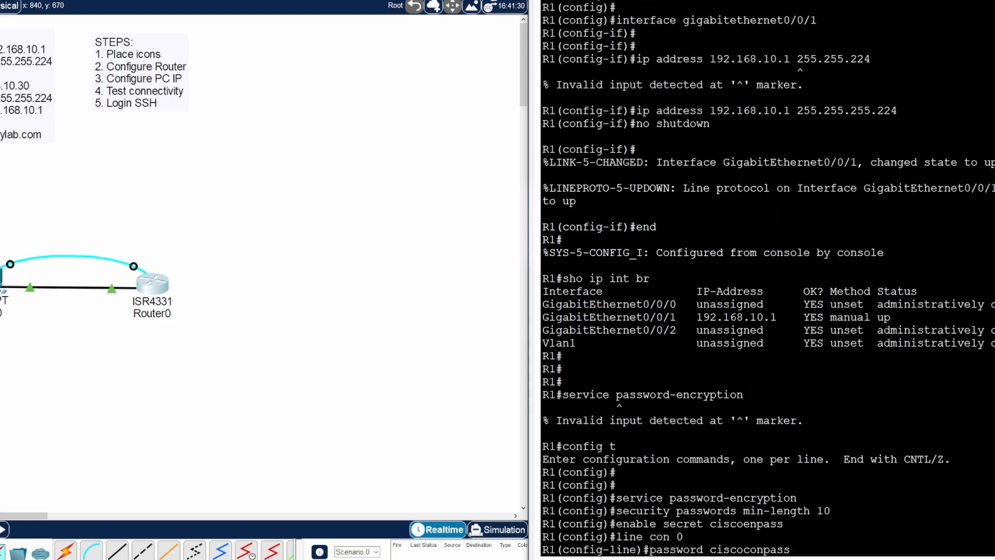
text(s)
key(Return)
text(login)
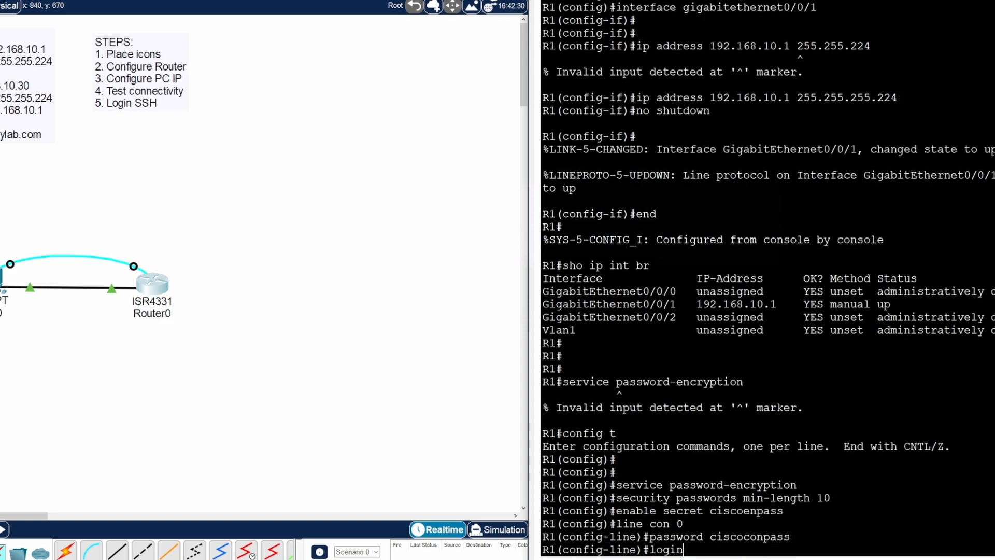
key(Return)
text(exit)
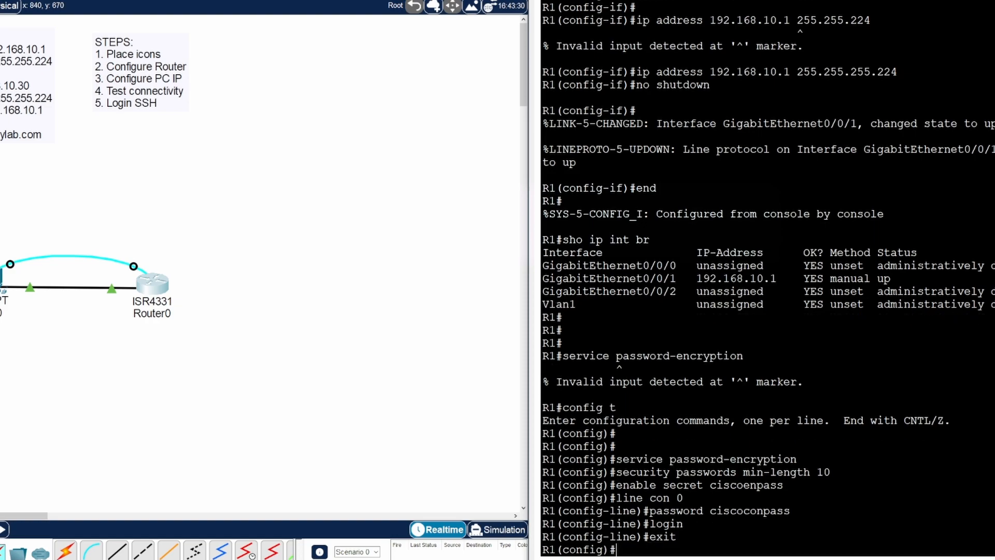
key(Return)
key(Return)
key(Return)
key(Return)
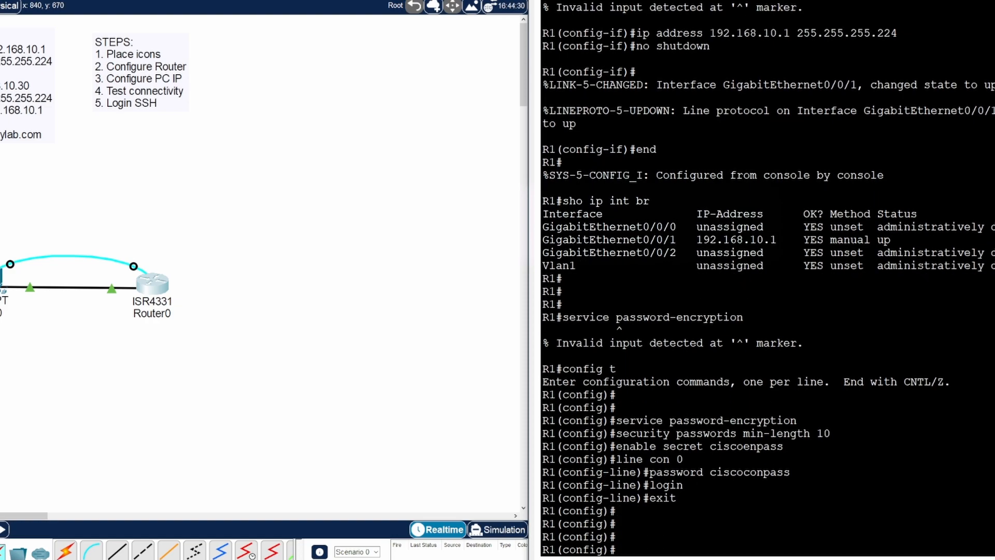
text(u)
- Create local user admin with a secret password and set the IP domain name to mylab.com
text(serna)
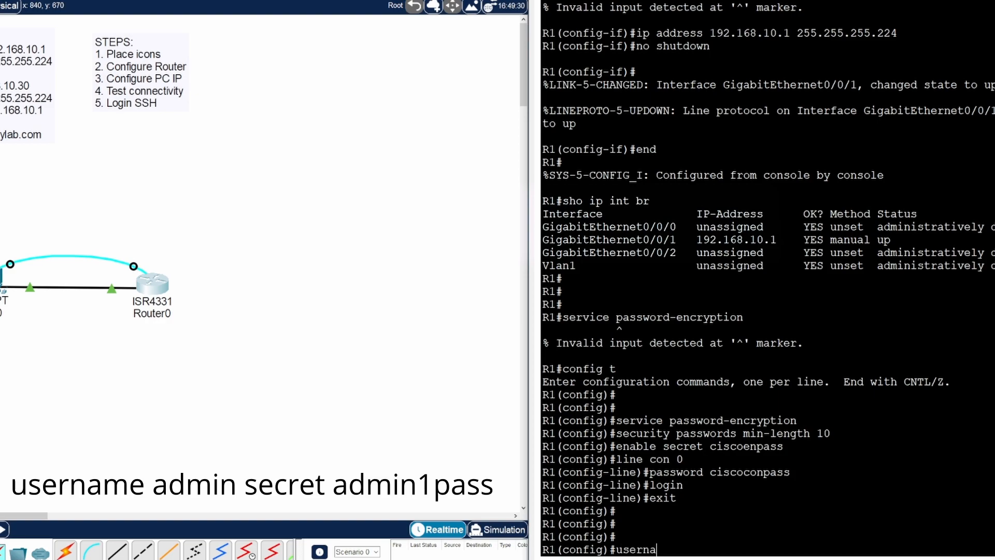
text(me admin secret)
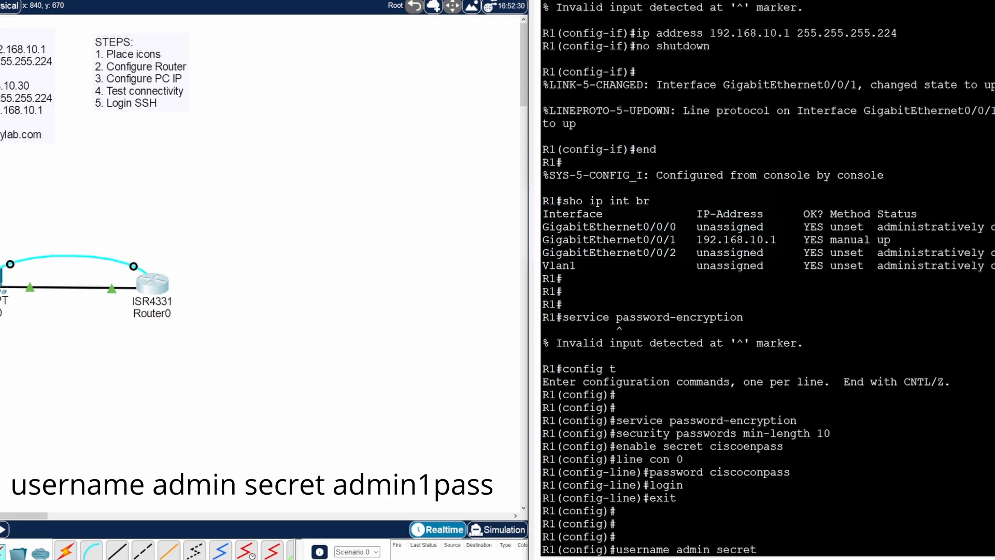
text( admin1pass)
key(Return)
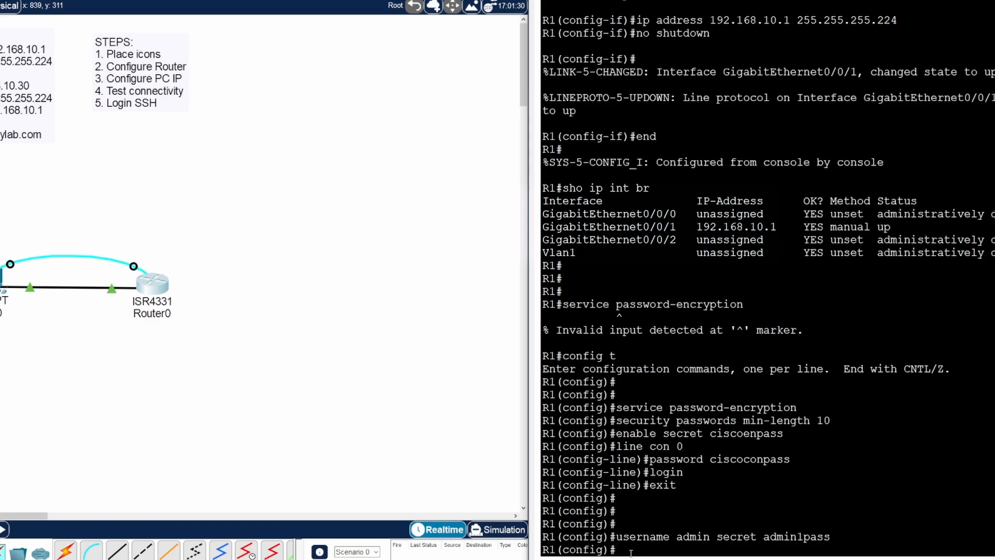
text(ip)
text(domain name)
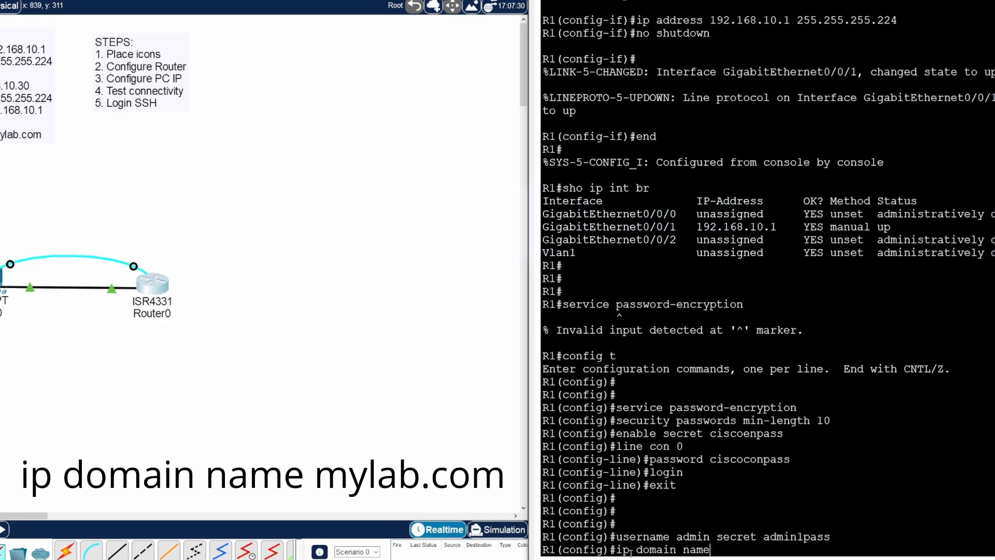
text( mylab.com)
key(Return)
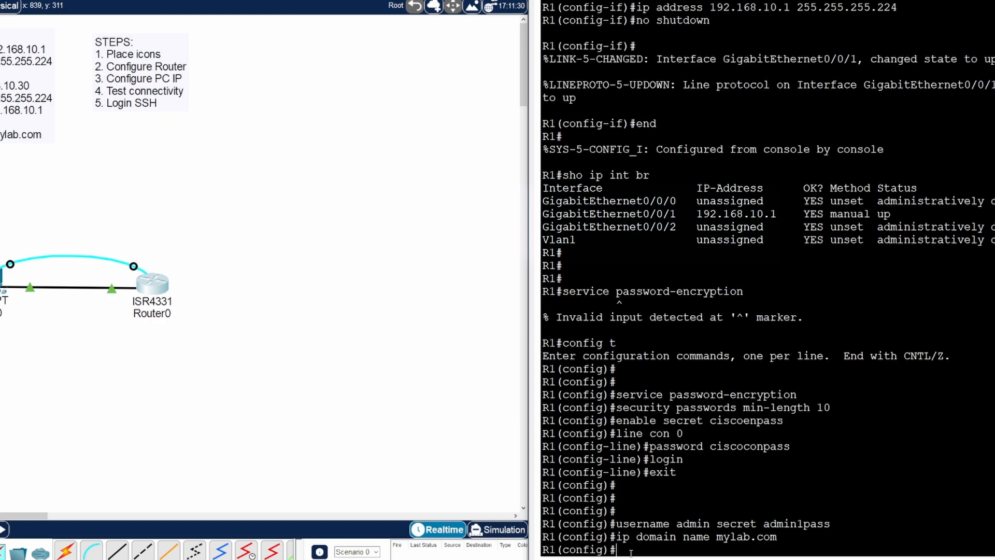
- Type crypto key generate rsa general-keys modulus 1024 to prepare 1024-bit RSA keys
text(crypto)
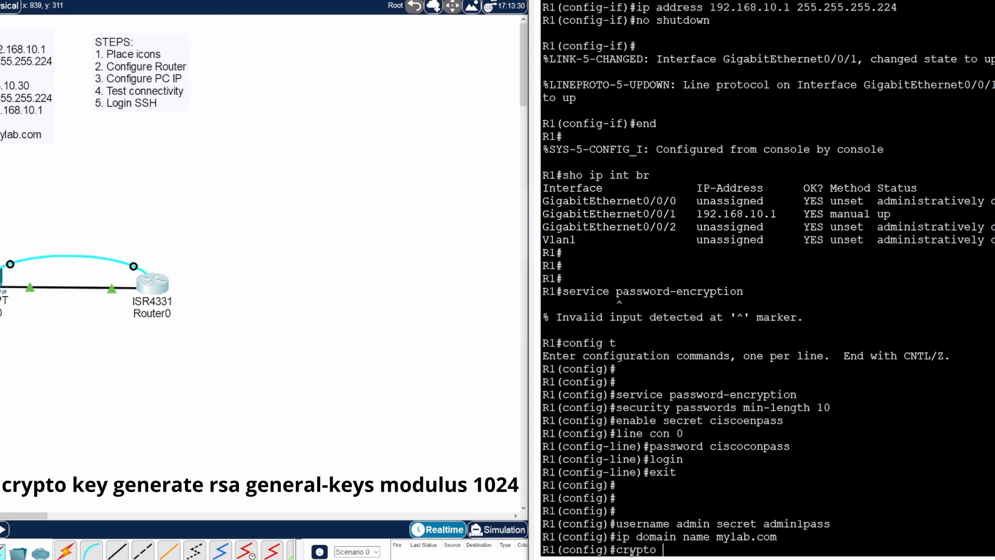
text( key generate rsa general)
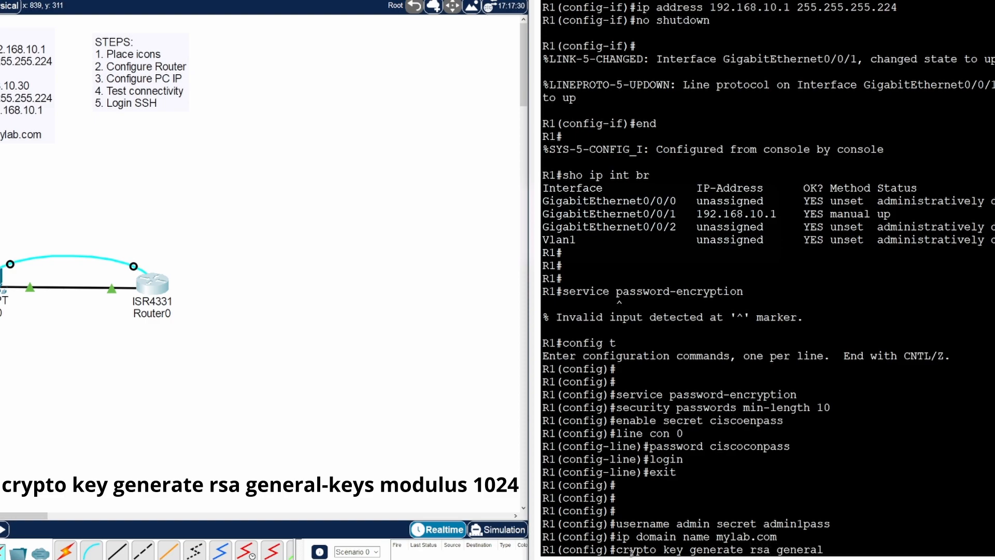
text(-keys modulus 1024)
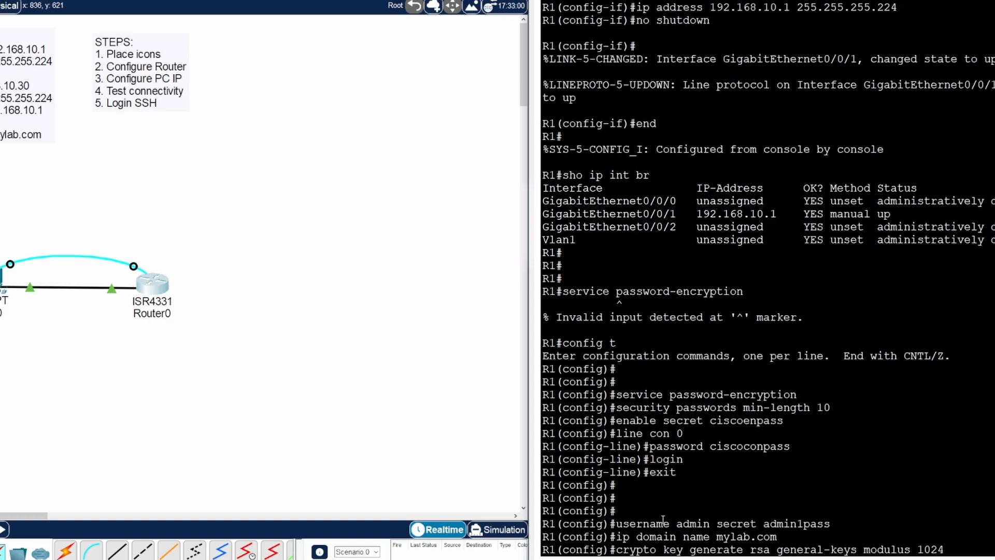
drag(675, 524, 830, 524)
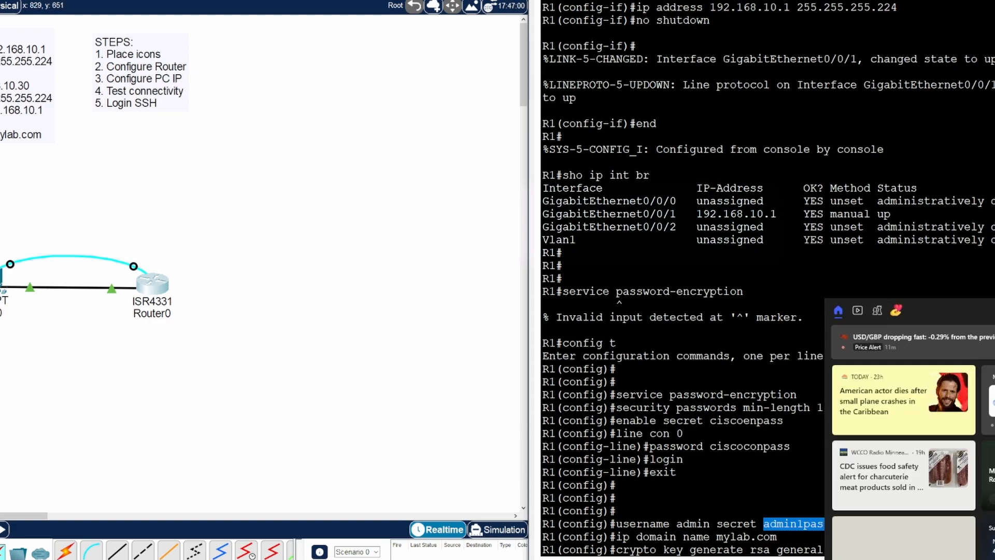
click(829, 253)
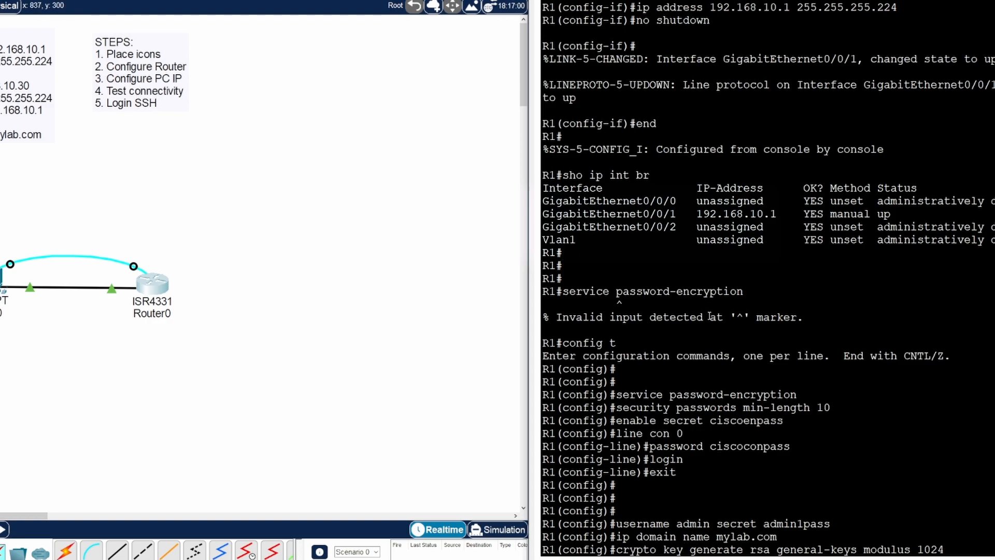
- Go over and run 'crypto key generate rsa general-keys modulus 1024' to create R1's 1024-bit keys
drag(744, 549, 617, 550)
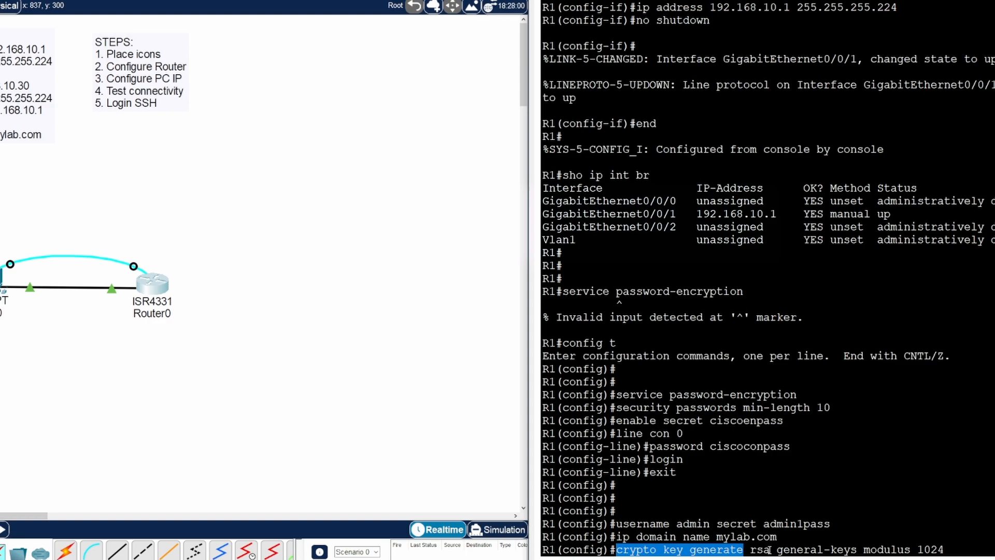
drag(771, 550, 617, 551)
drag(859, 551, 785, 548)
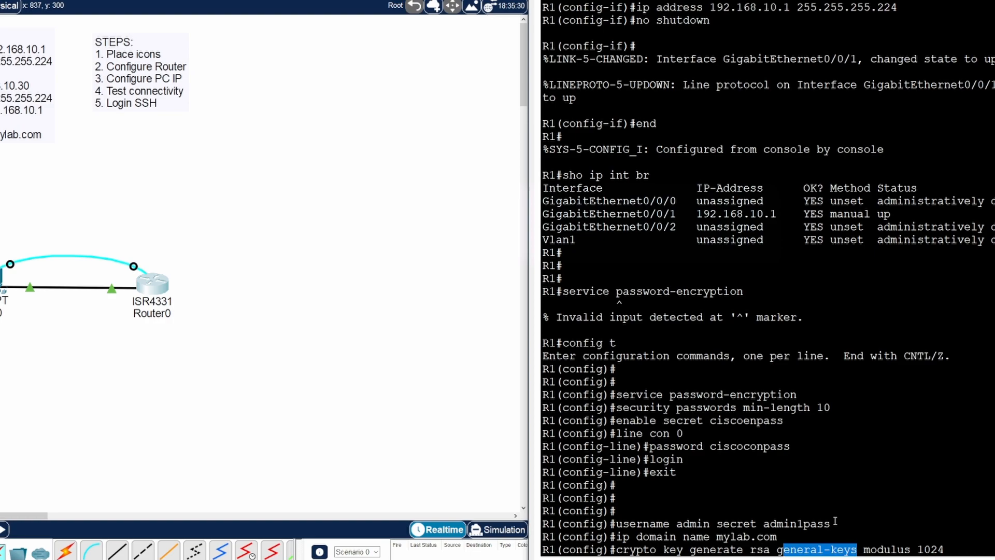
drag(941, 548, 864, 548)
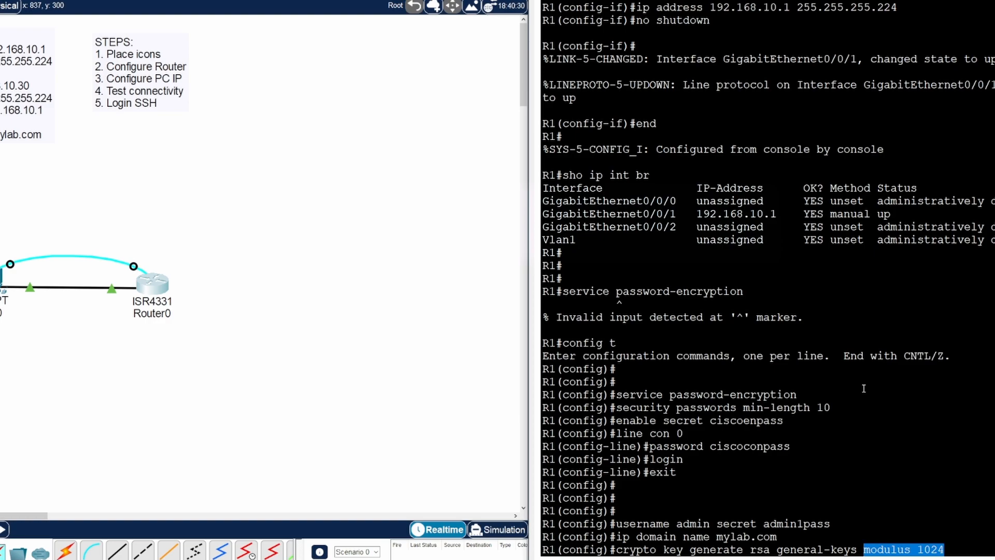
click(953, 544)
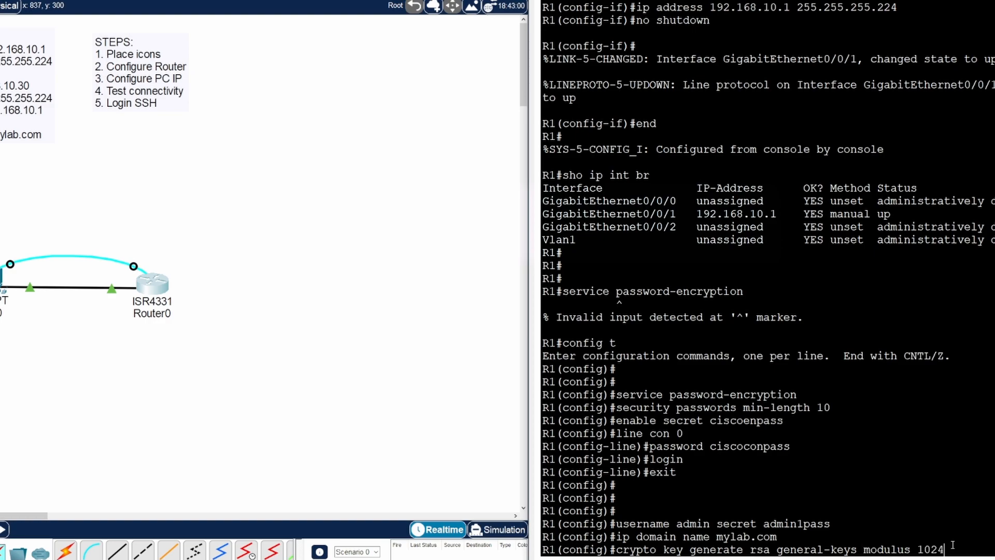
key(Return)
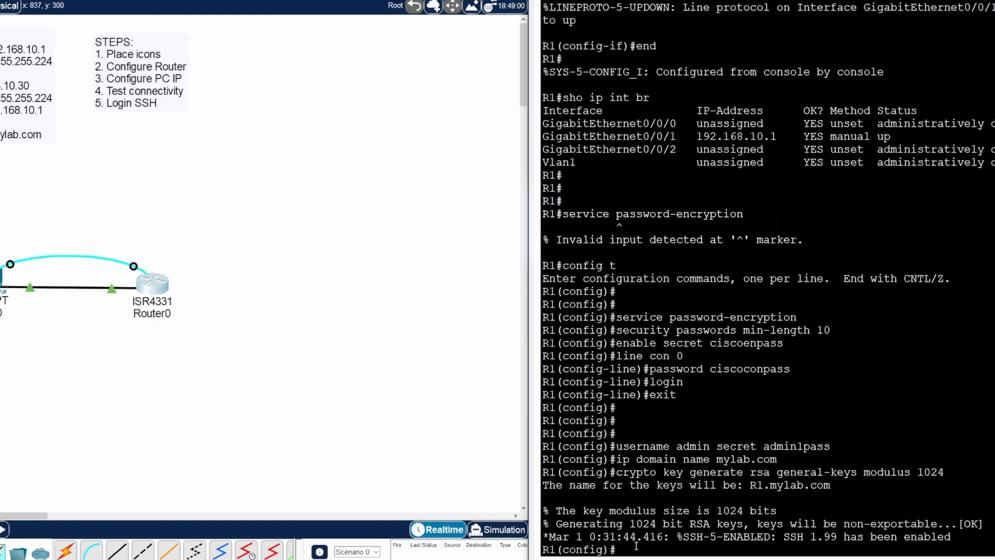
- Configure line vty 0 4 with 'transport input ssh' and 'login local', then exit with 'end'
key(Return)
key(Return)
key(Return)
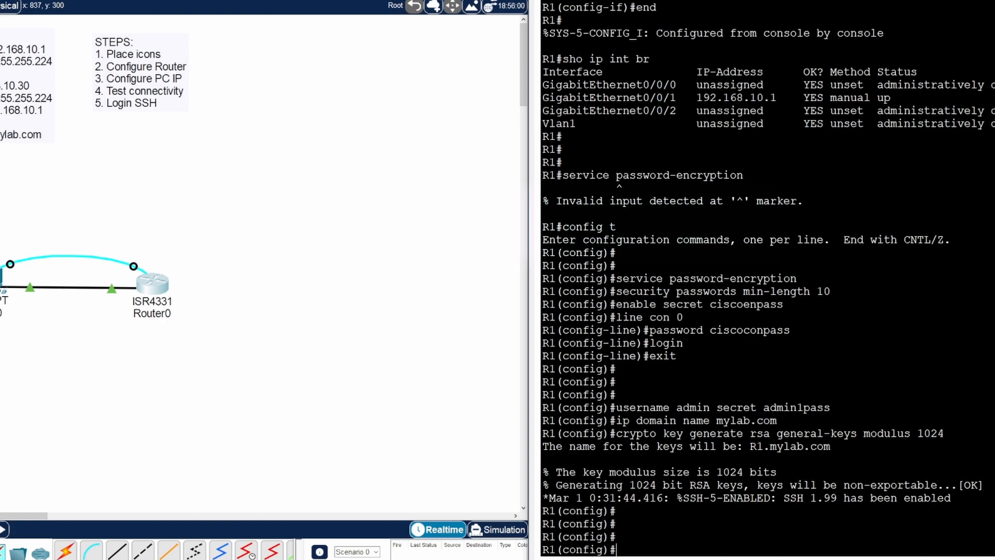
text(line vty )
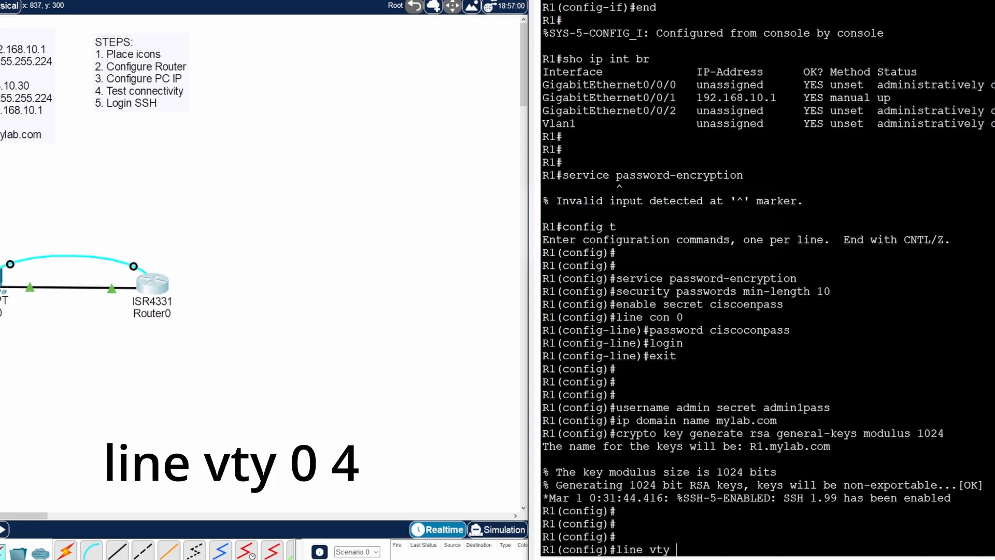
text(0 4)
key(Return)
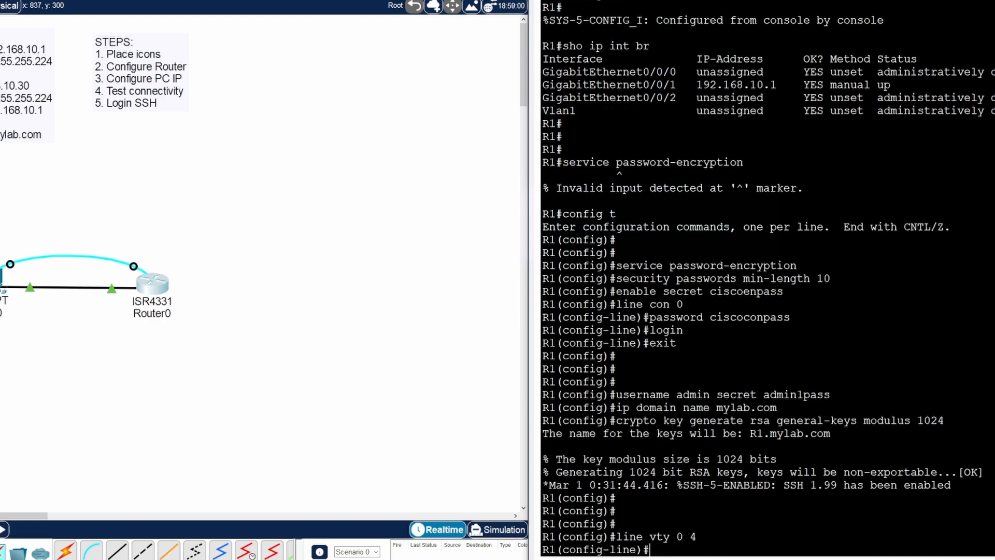
text(tr)
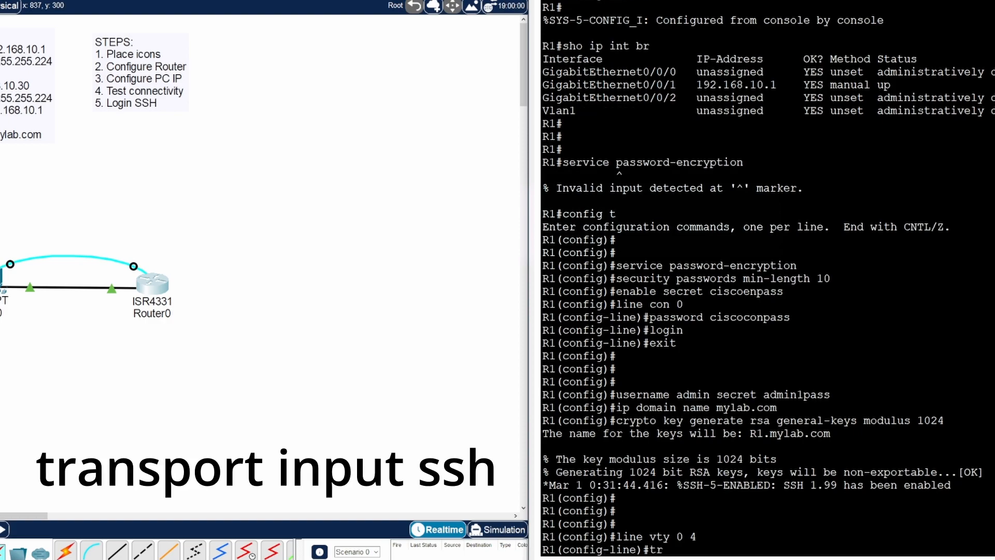
text(ansport input ssh)
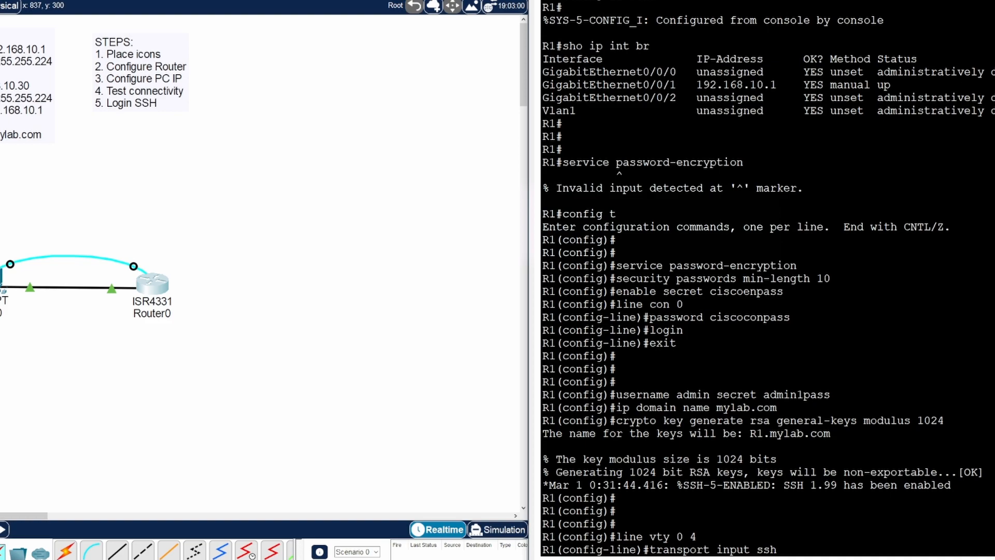
key(Return)
text(login lo)
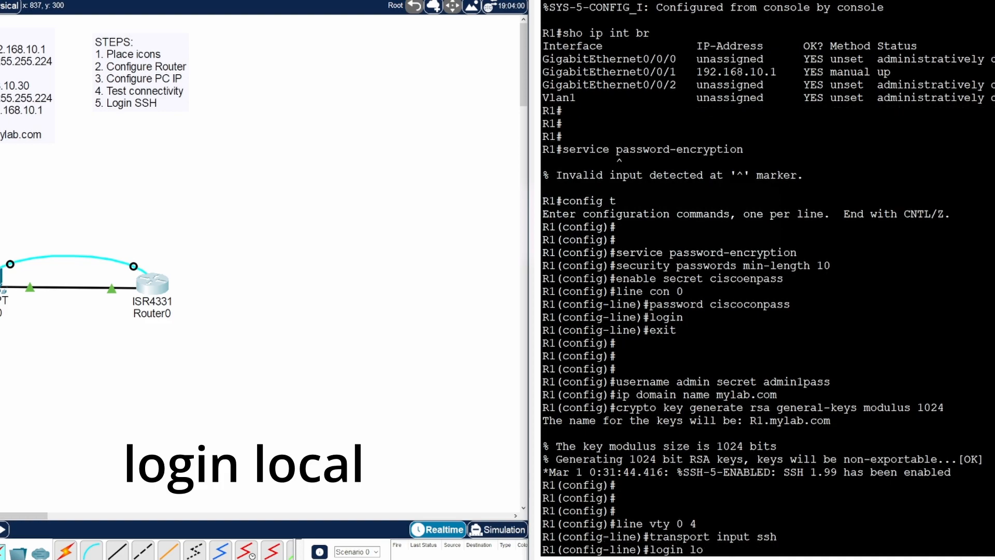
text(cal)
key(Return)
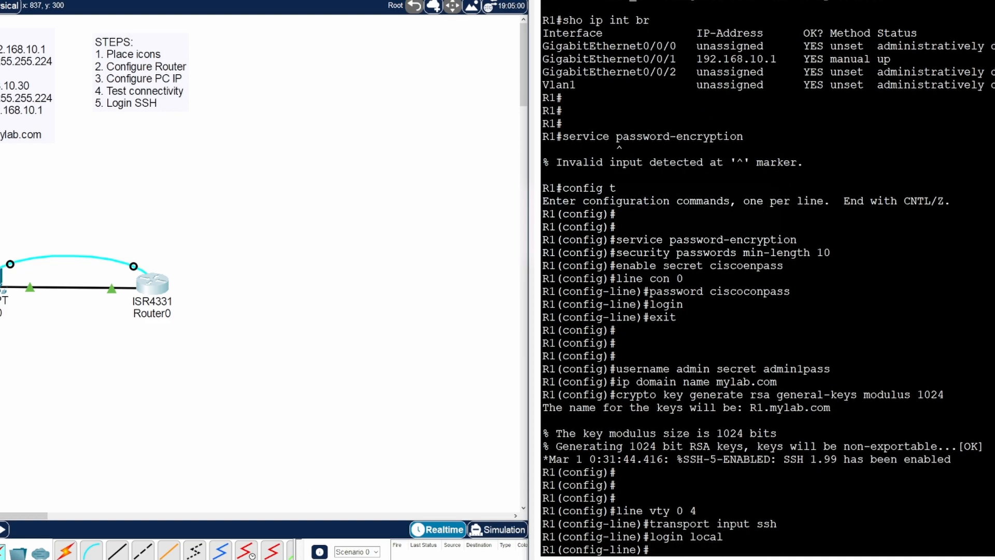
text(end)
key(Return)
key(Return)
key(Return)
key(Return)
key(Return)
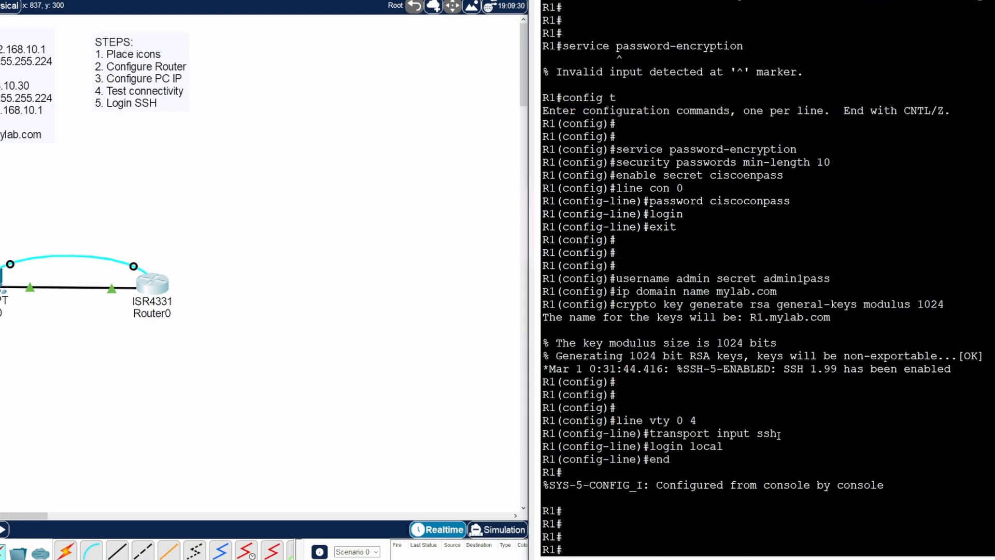
key(Up)
key(Up)
key(Up)
key(Up)
key(Up)
- Run 'sho running-config' on R1 and page to the vty lines' encrypted password and SSH-only transport
key(BackSpace)
key(BackSpace)
key(BackSpace)
key(BackSpace)
key(BackSpace)
key(BackSpace)
text(sho running-config)
key(Return)
key(space)
key(space)
key(space)
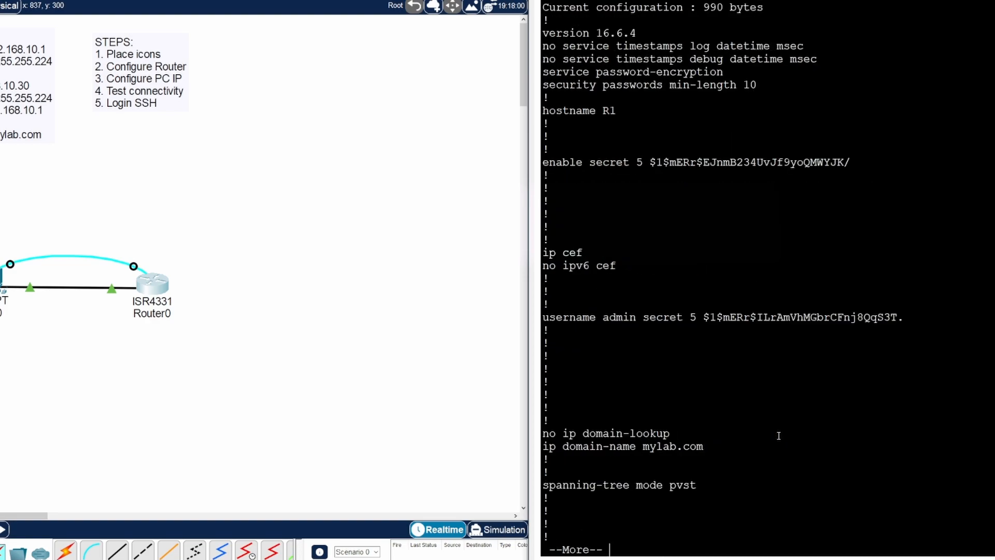
key(space)
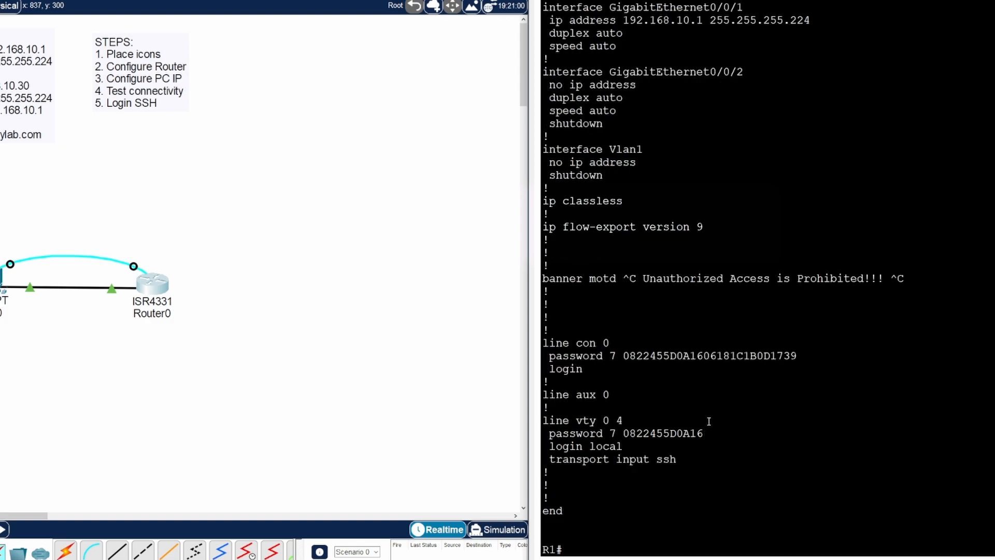
drag(704, 433, 623, 433)
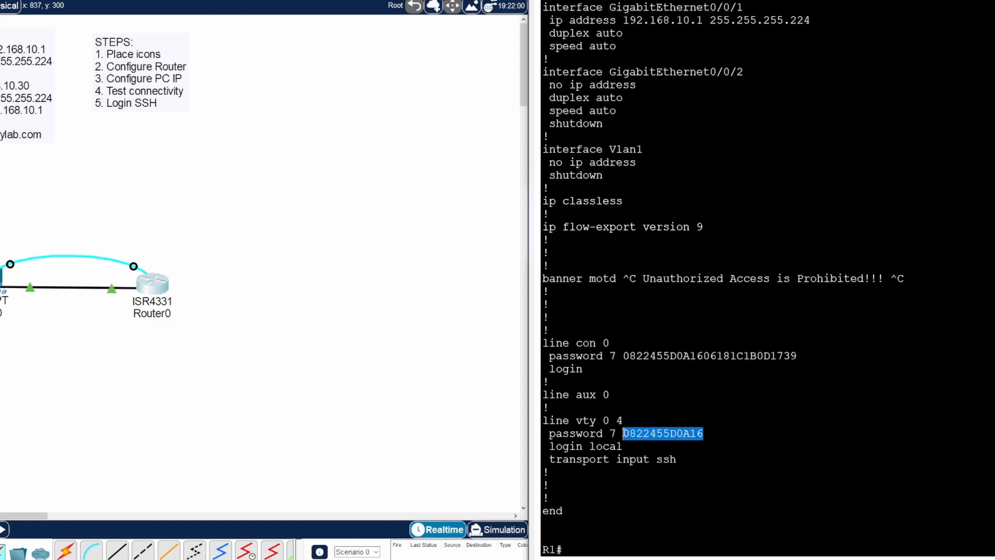
drag(677, 460, 615, 460)
- Open PC0's IP Configuration from its Desktop, with its window moved clear of the router console
click(592, 554)
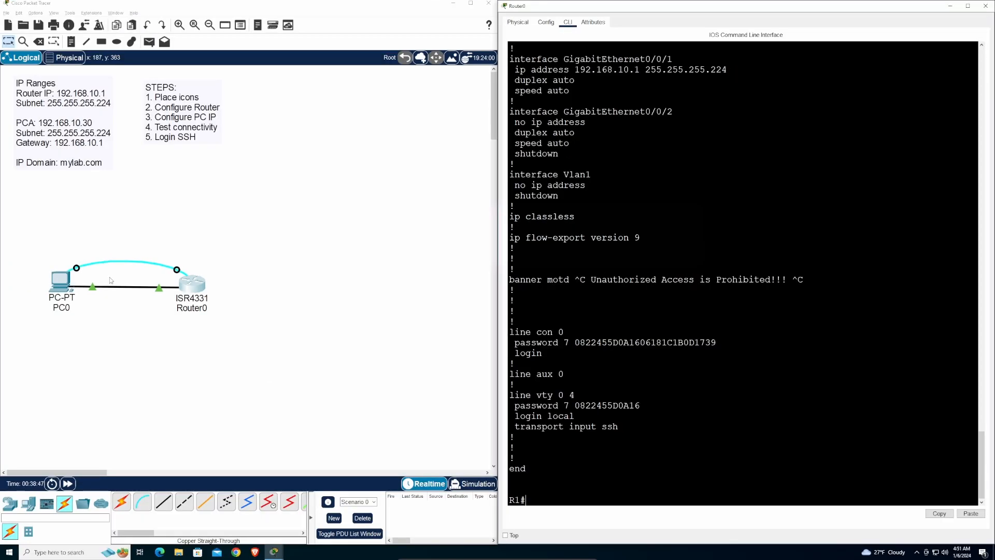
click(57, 284)
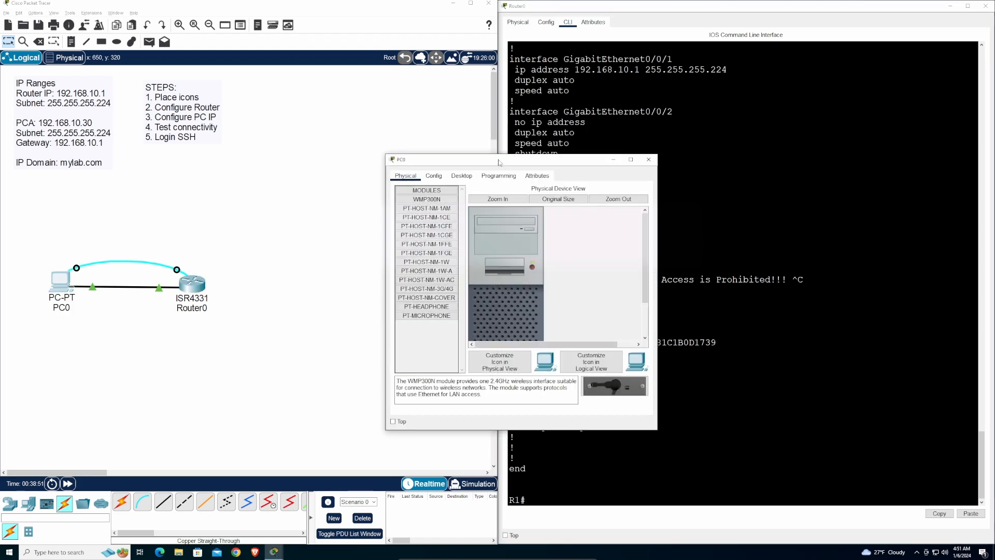
drag(516, 159, 259, 156)
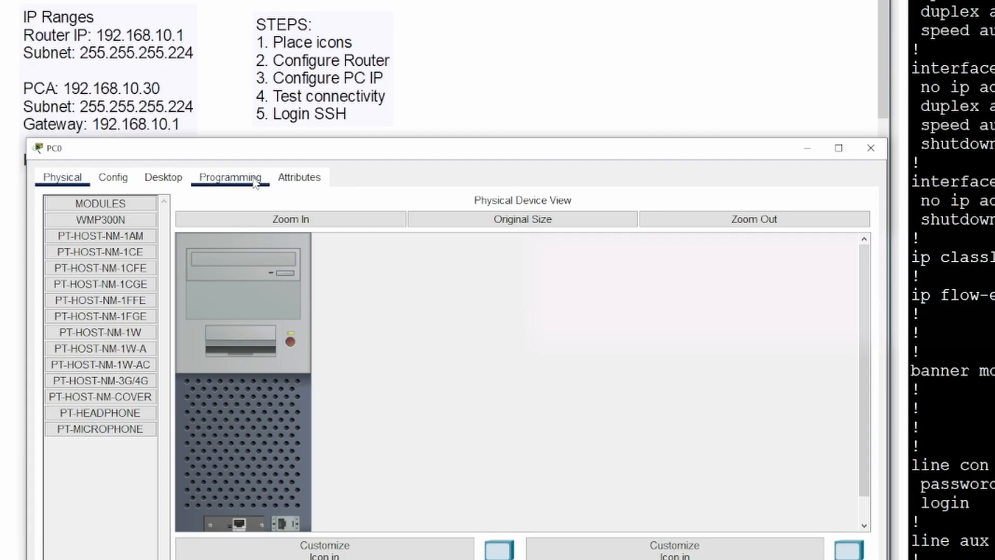
click(173, 183)
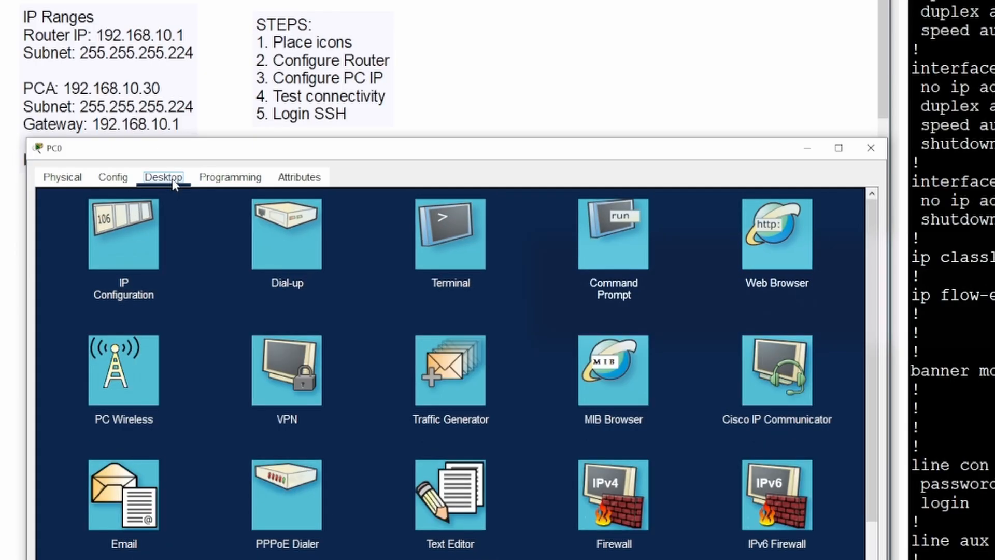
click(103, 257)
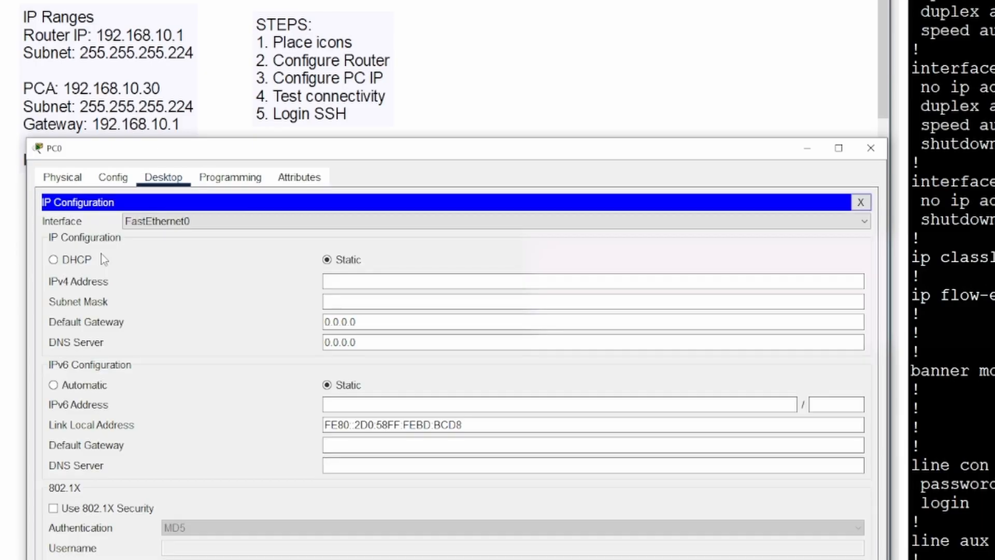
- Enter IP 192.168.10.30 and a mask ending in .224, then dismiss the invalid subnet error
click(399, 283)
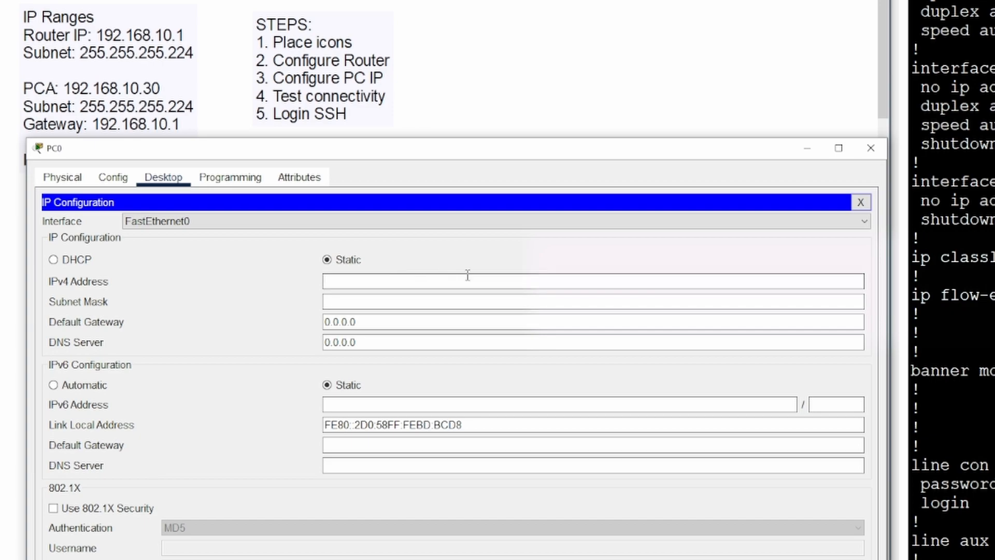
text(192.168.10.30)
key(Tab)
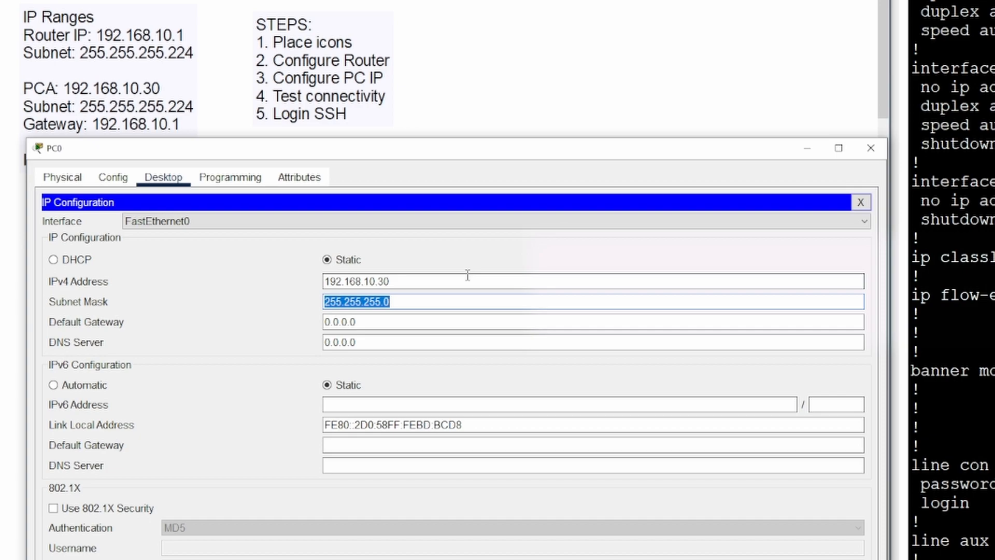
key(End)
key(BackSpace)
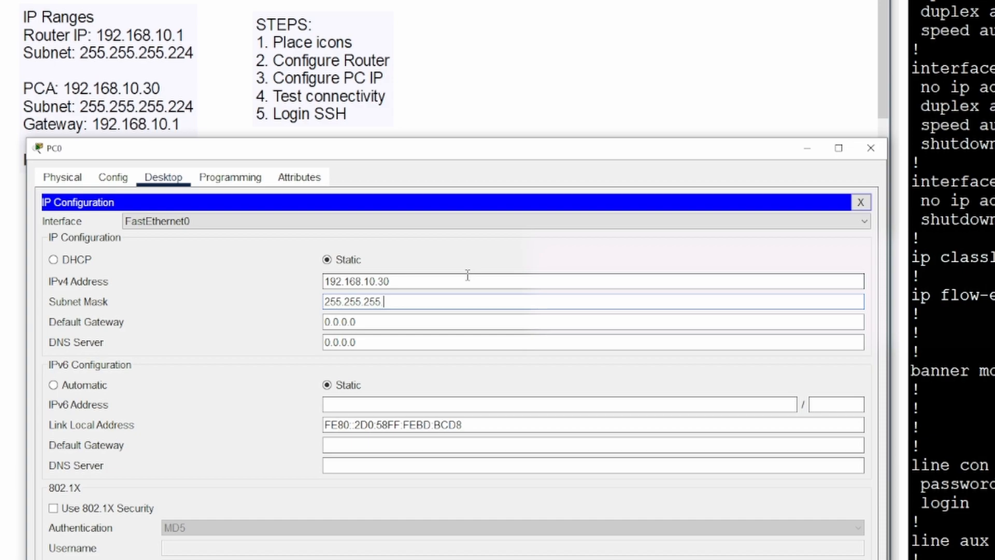
text(.224)
click(469, 280)
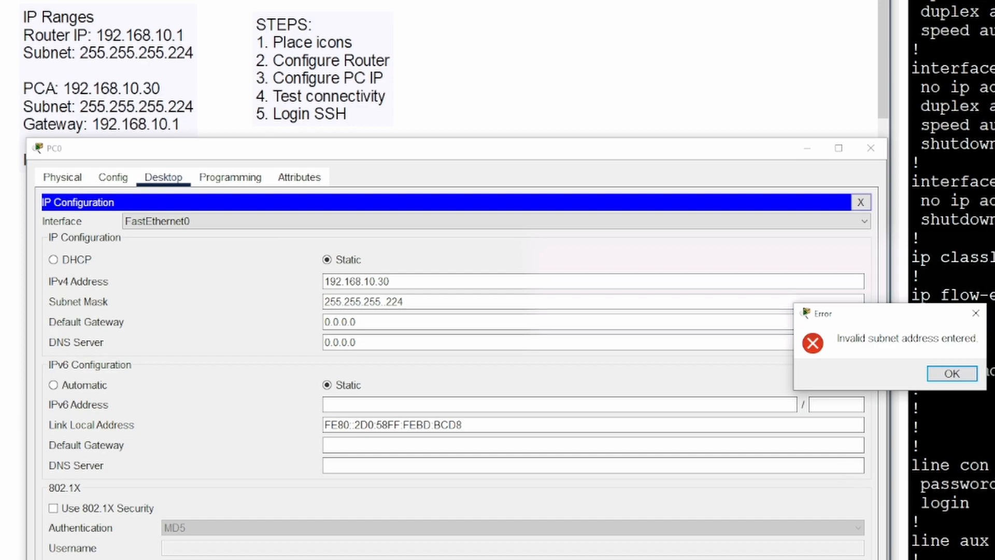
click(951, 373)
- Re-enter IPv4 address 192.168.10.30 with subnet mask 255.255.255.224
click(420, 281)
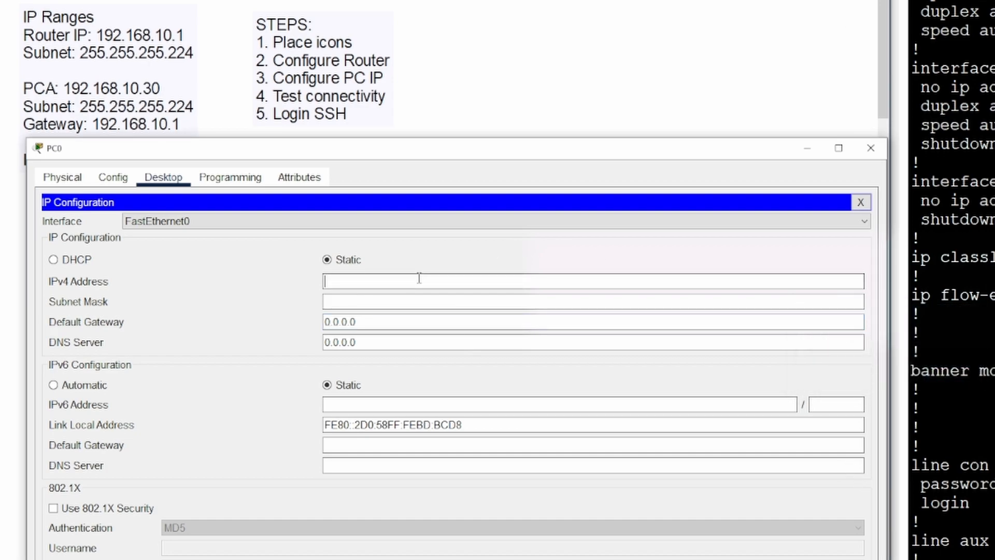
text(192.168.)
text(10.30)
key(Tab)
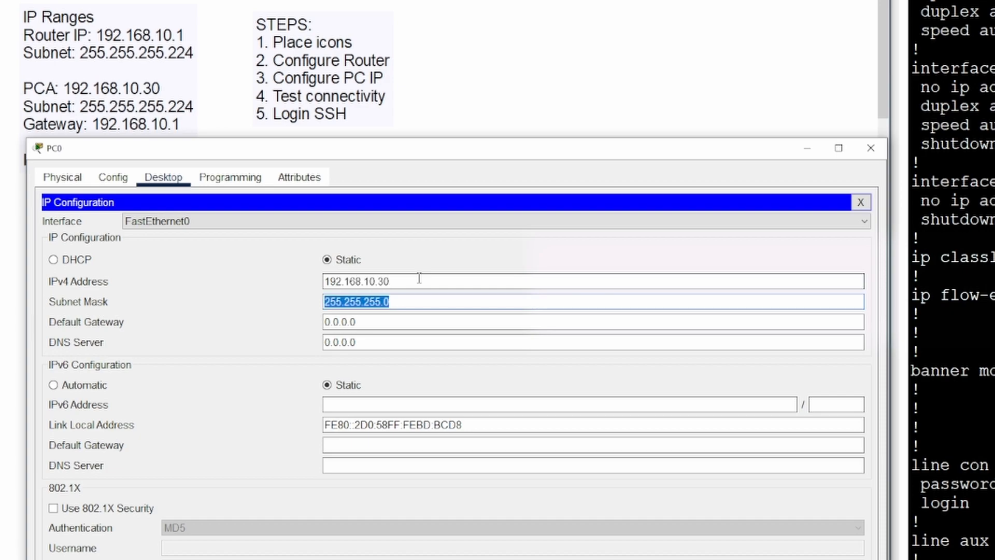
key(End)
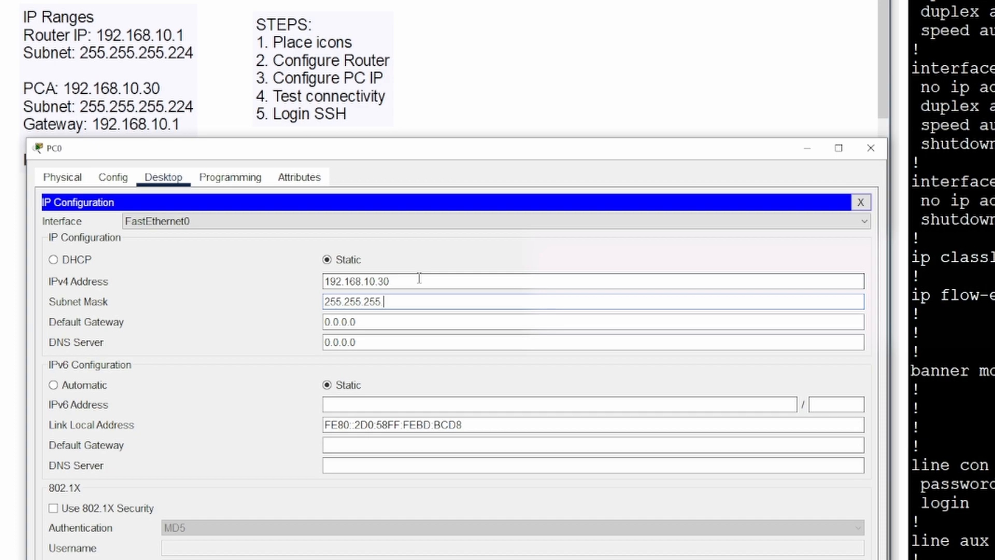
text(224)
- Set default gateway 192.168.10.1 and DNS server 8.8.8.8, then close and reopen PC0's window
key(Tab)
text(192.168.10.1)
key(Tab)
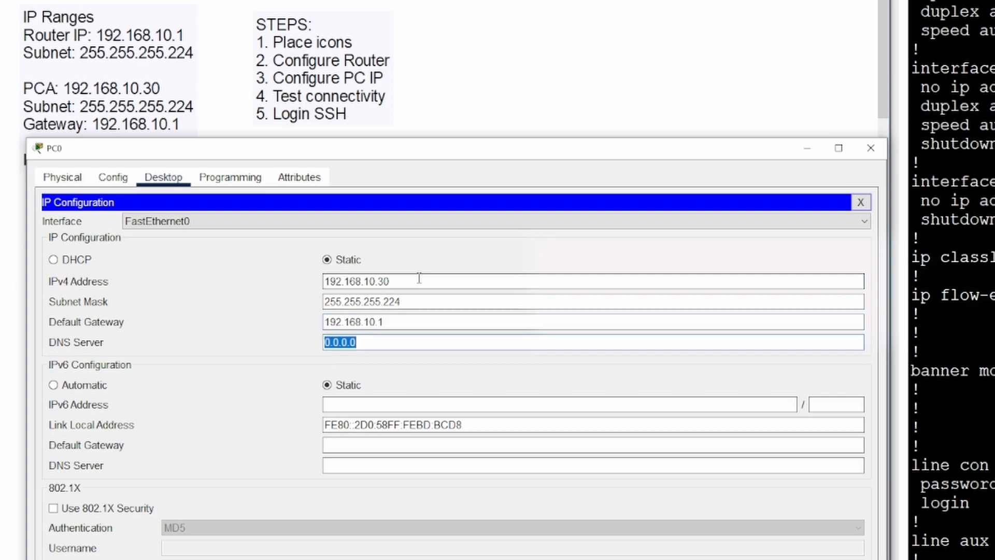
text(8.8.8.8)
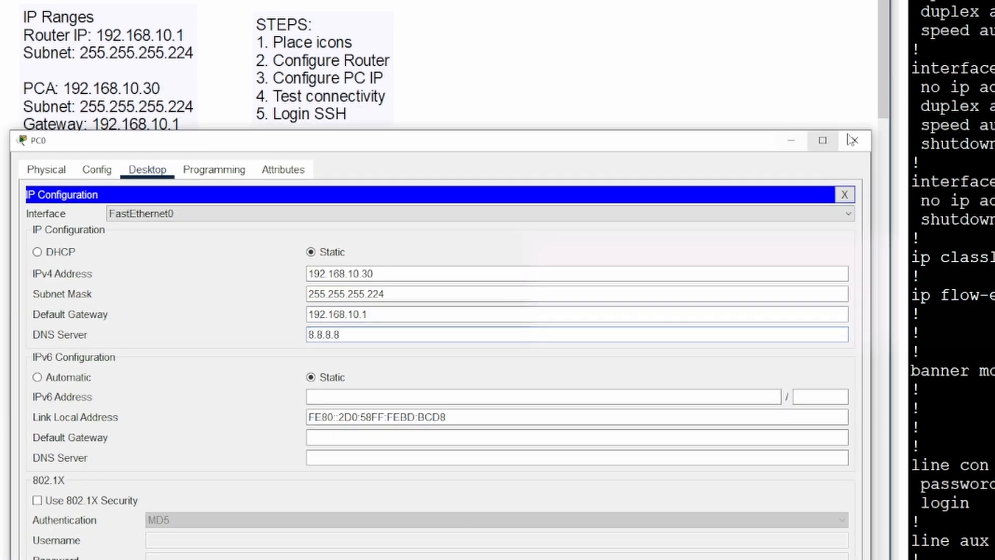
click(855, 141)
click(99, 382)
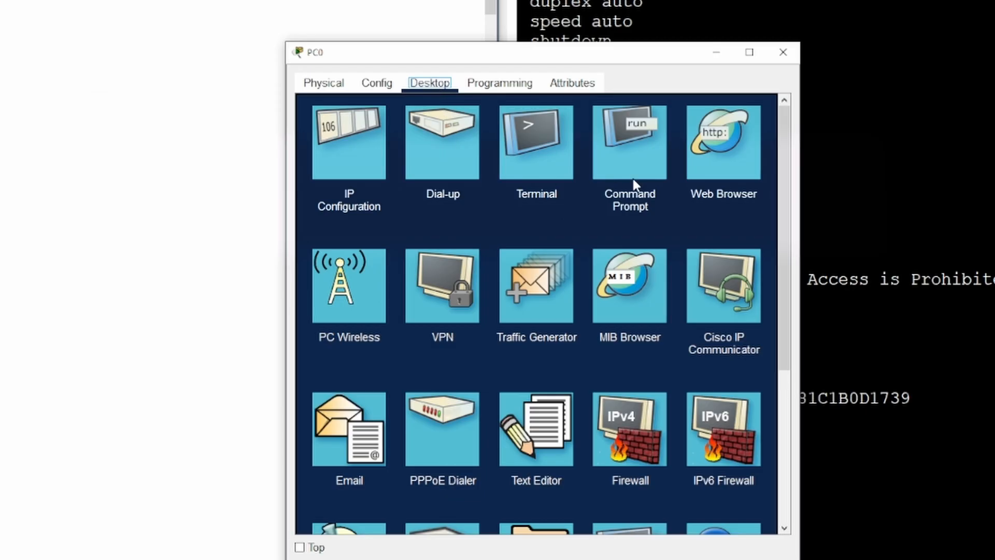
- Launch PC0's Command Prompt, enlarge it, and place it beside Router0's CLI window
click(628, 164)
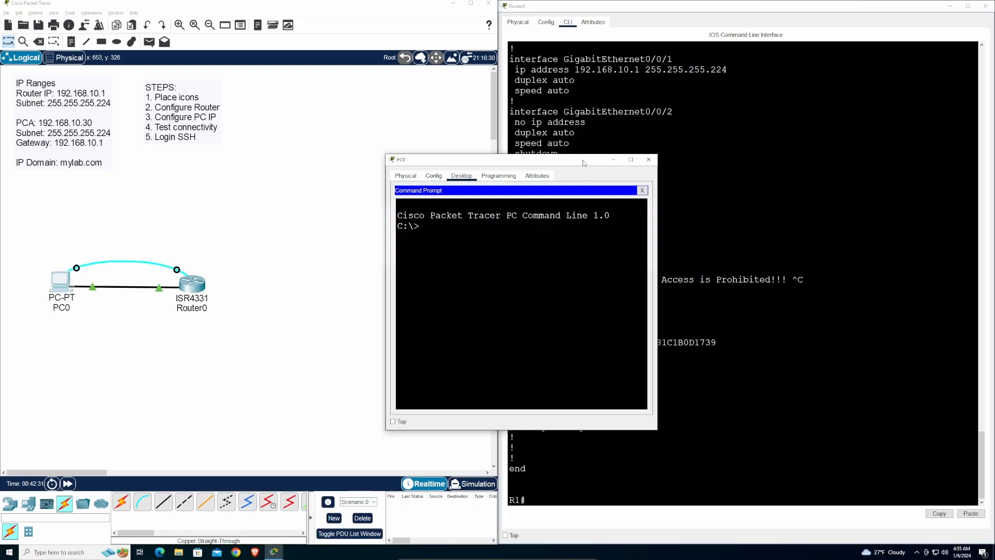
drag(583, 163, 203, 13)
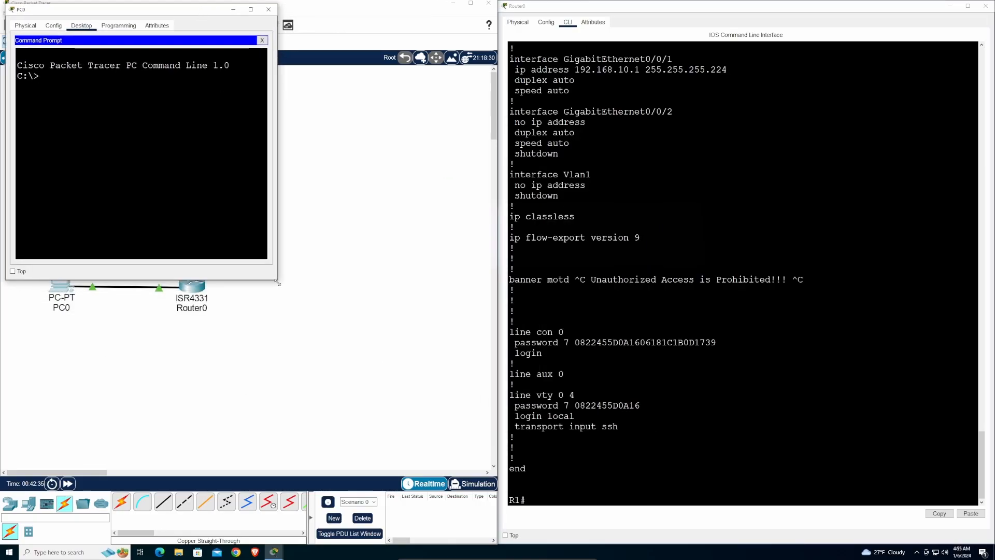
drag(278, 283, 494, 537)
drag(299, 12, 325, 131)
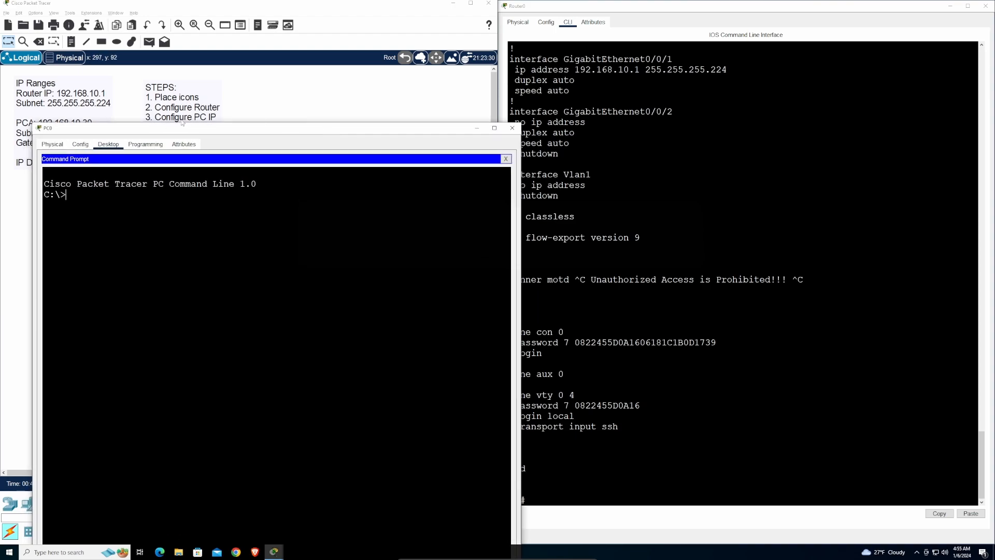
drag(221, 130, 192, 6)
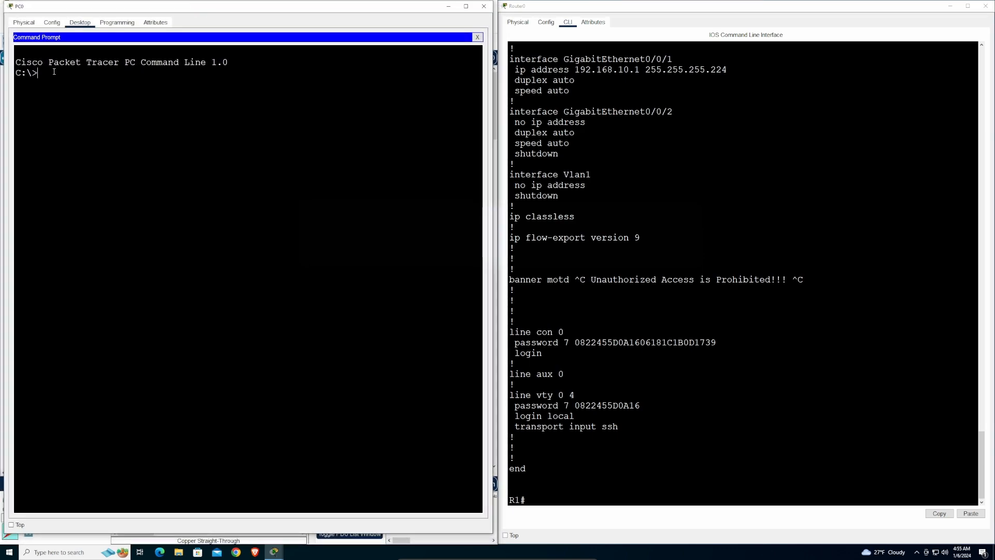
- Run 'ping 192.168.10.1' from PC0 and get 4 of 4 replies
text(ping)
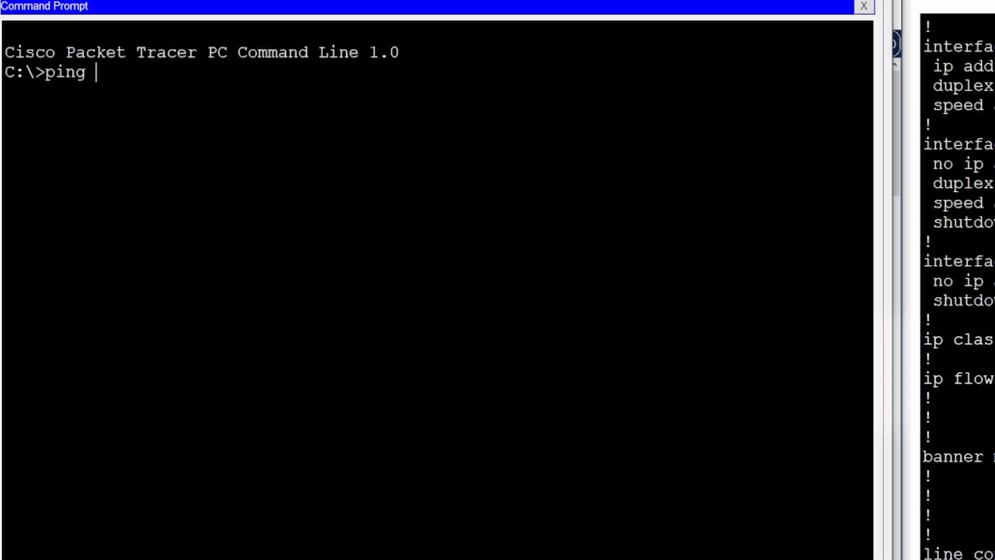
text( 192.168.)
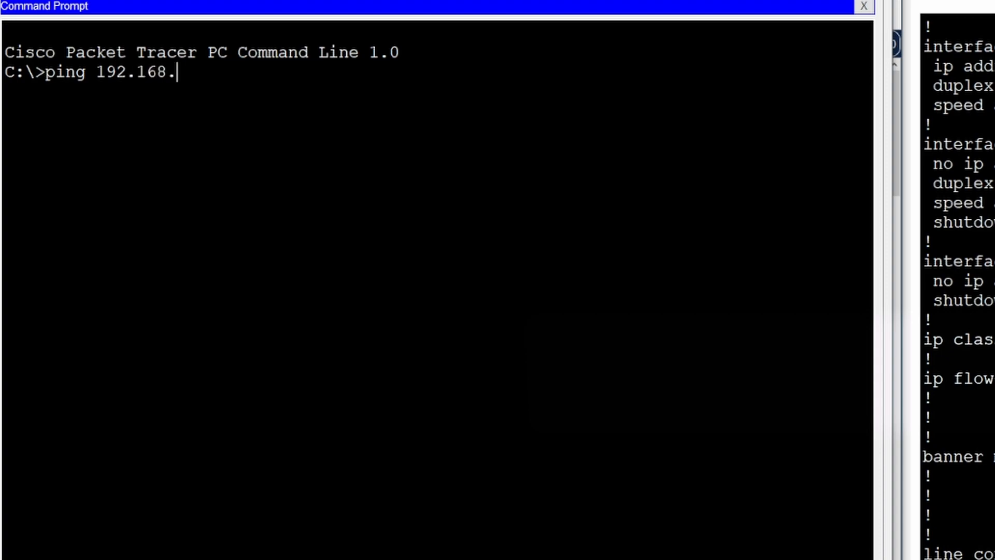
text(10.1)
key(Return)
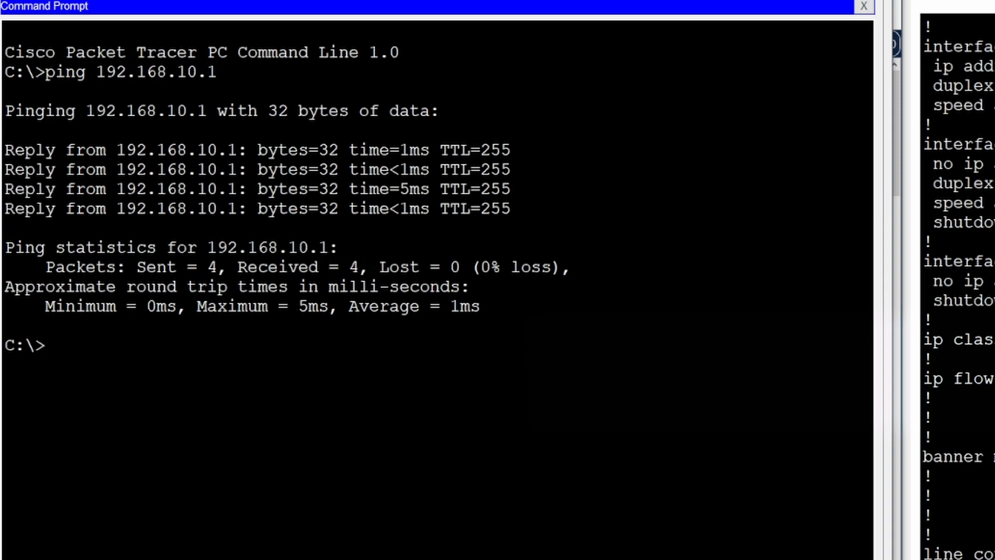
key(Return)
key(Return)
key(Return)
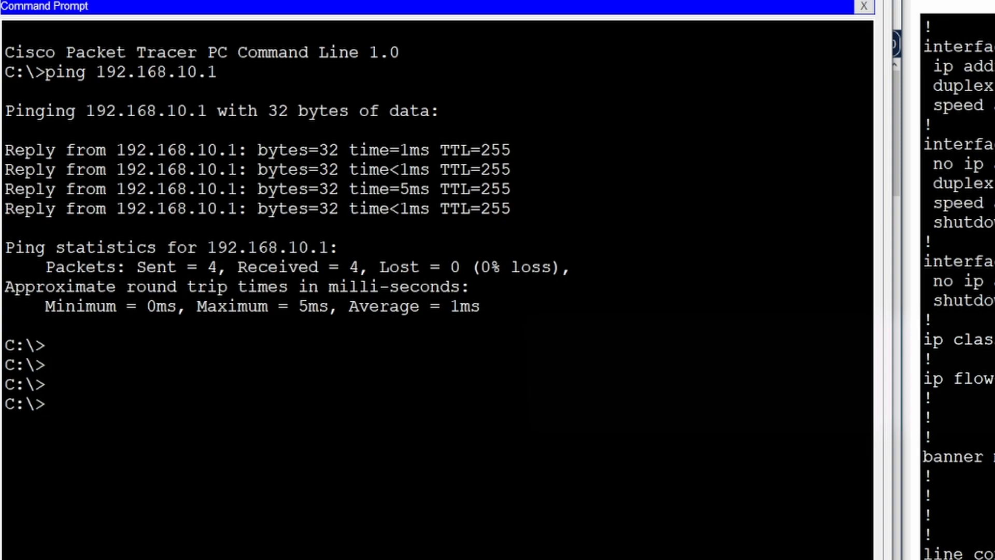
- Run 'ssh -l admin 192.168.10.1' on PC0 and supply the admin password to reach R1>
text(ssh)
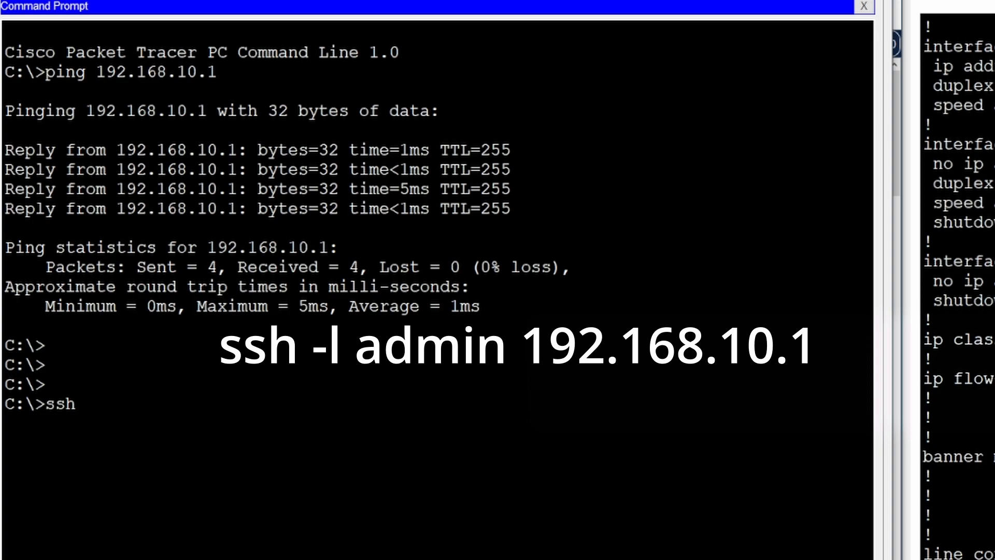
text( -l admin)
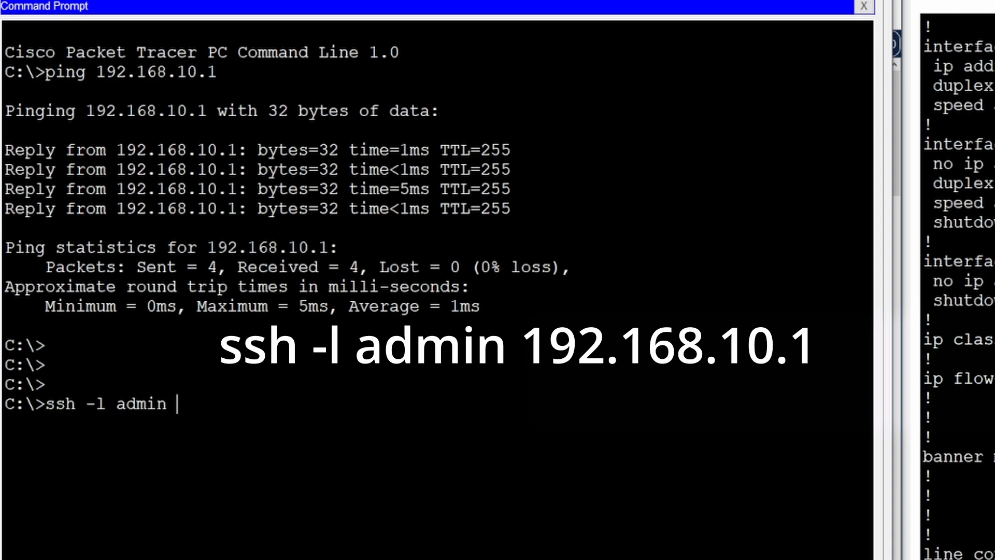
text( 192.168.10.1)
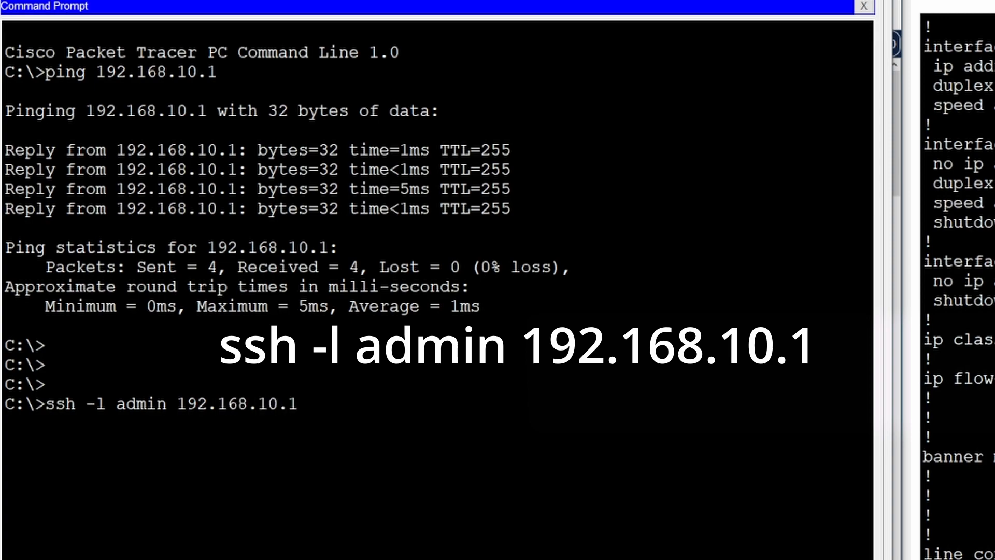
key(Return)
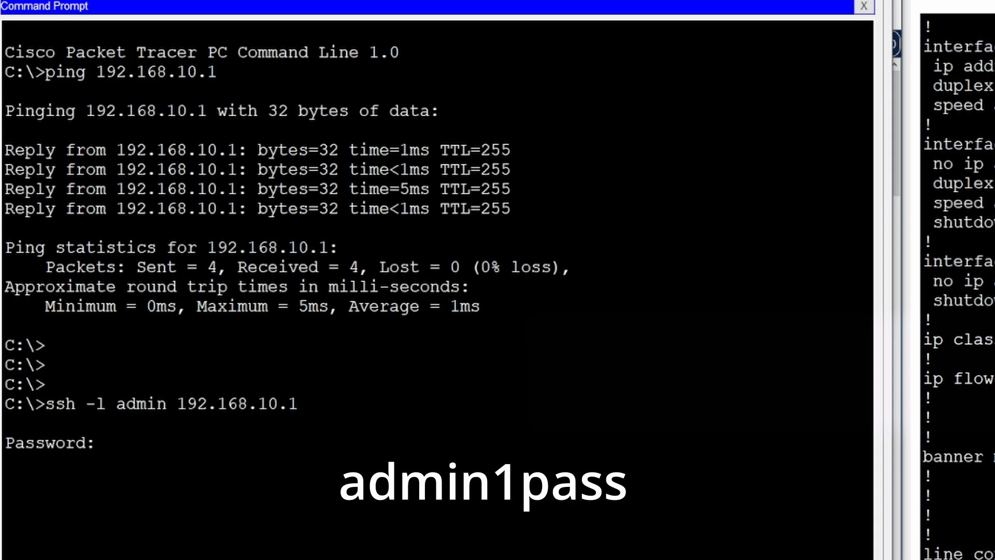
key(Return)
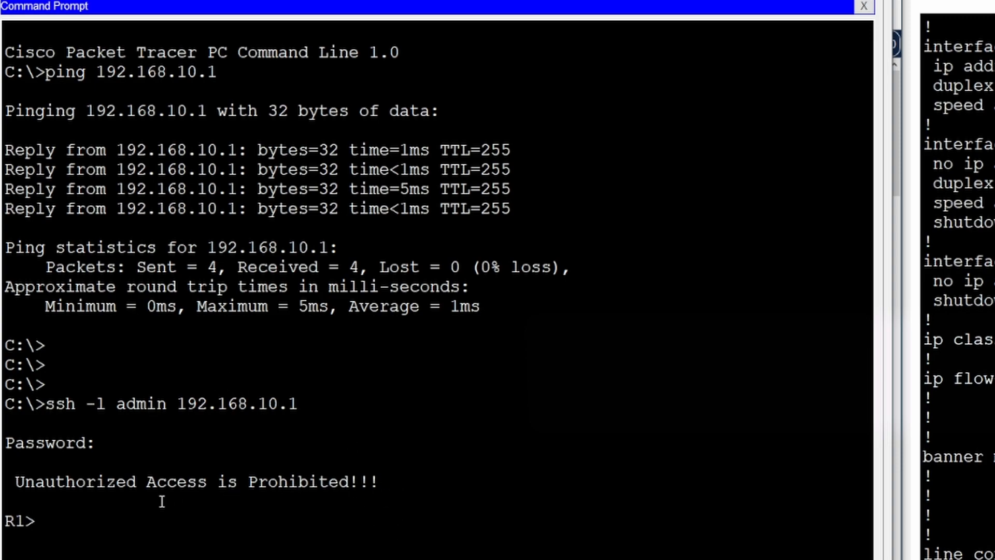
key(Return)
key(Return)
key(Return)
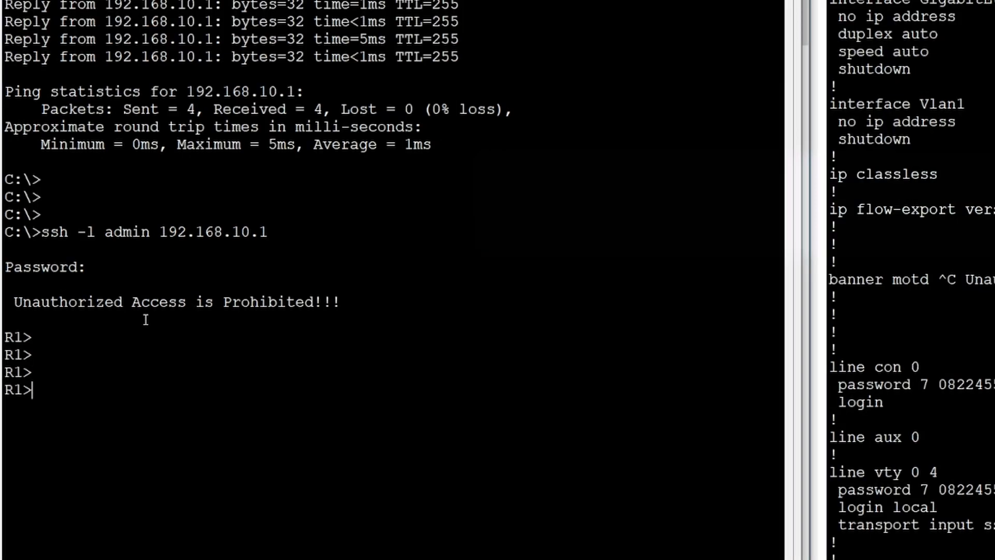
- Run 'enable' with the privileged password, then 'sho running-config', paging to the end
text(enable)
key(Return)
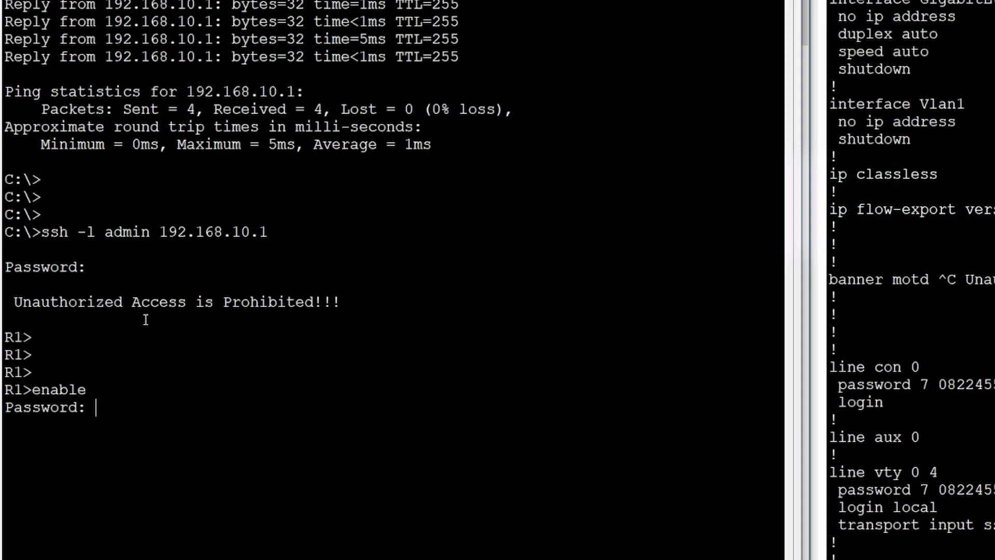
key(Return)
key(Return)
key(Return)
key(Return)
key(Return)
key(Return)
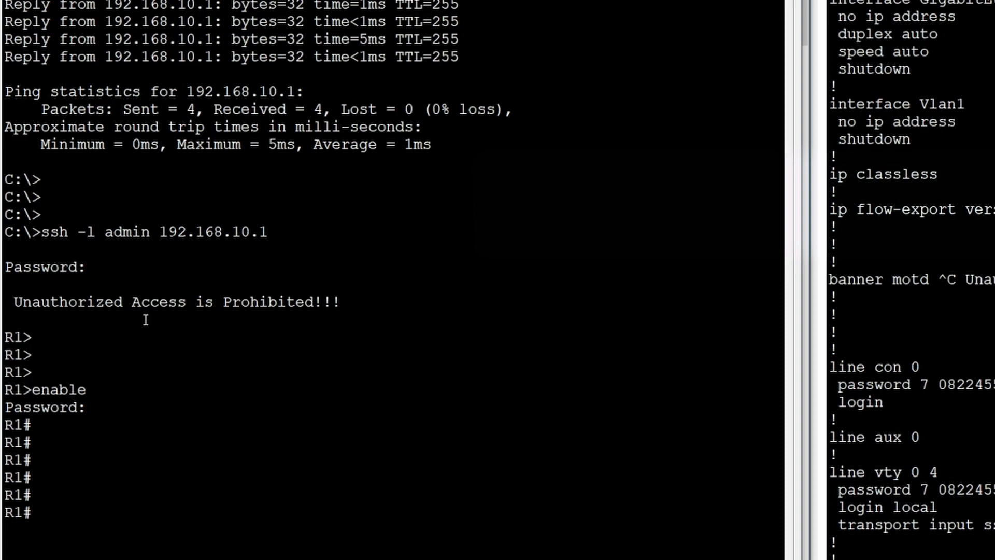
text(sho running-config)
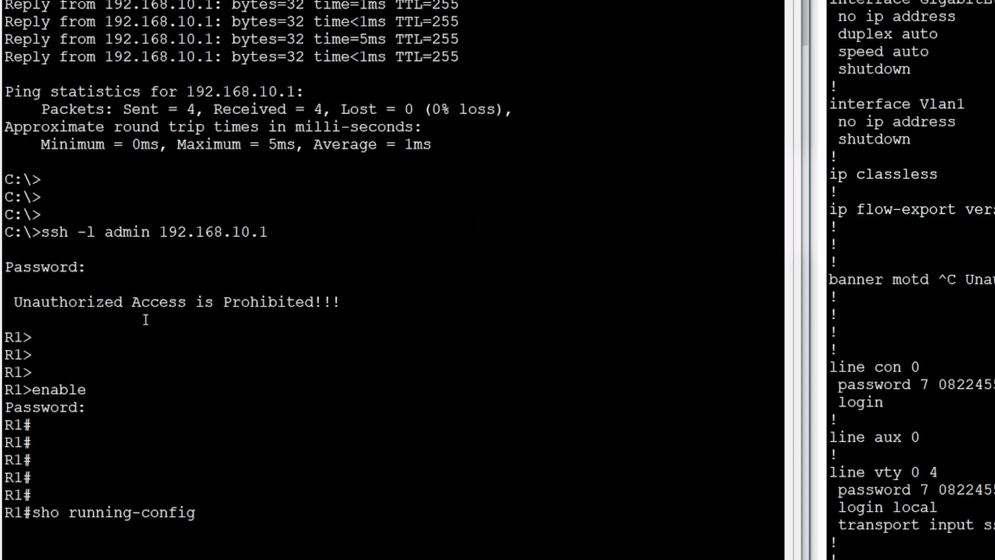
key(Return)
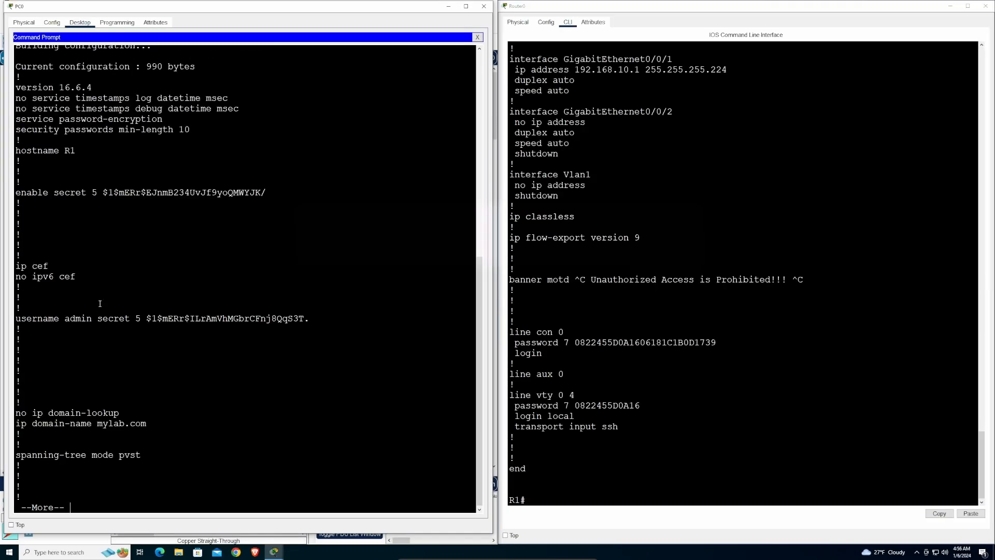
key(space)
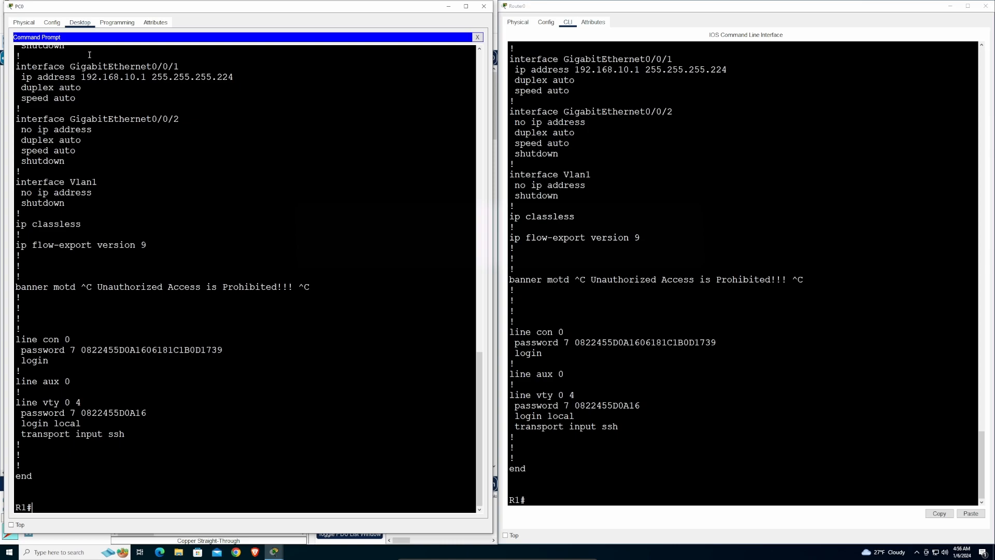
- Delete the cyan console cable between PC0 and Router0 with the Delete tool, returning to Select
drag(314, 10, 624, 31)
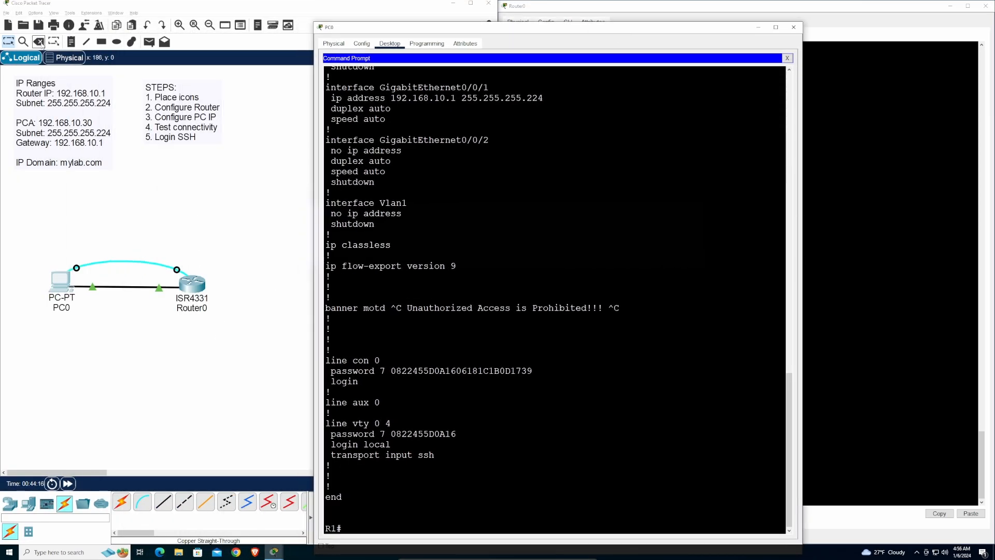
click(208, 44)
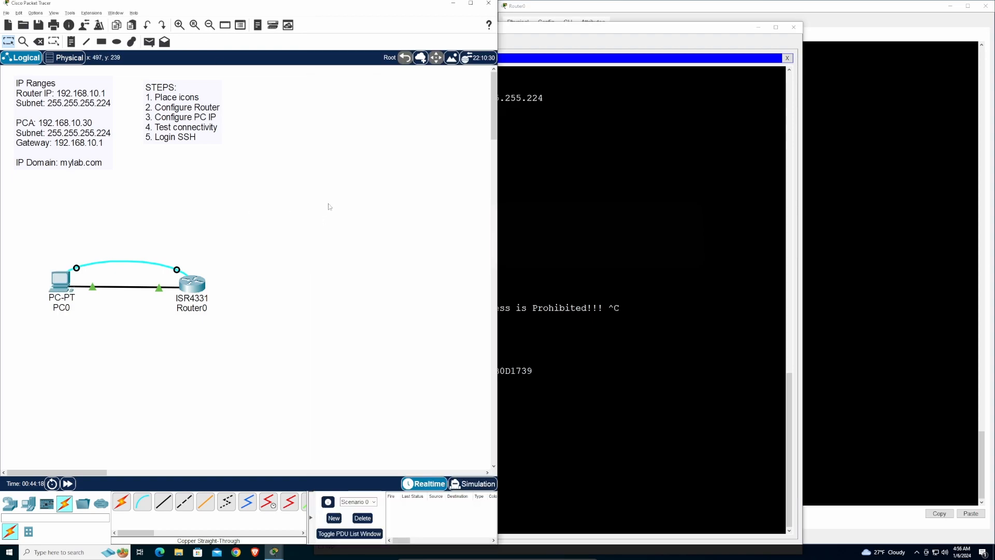
click(39, 42)
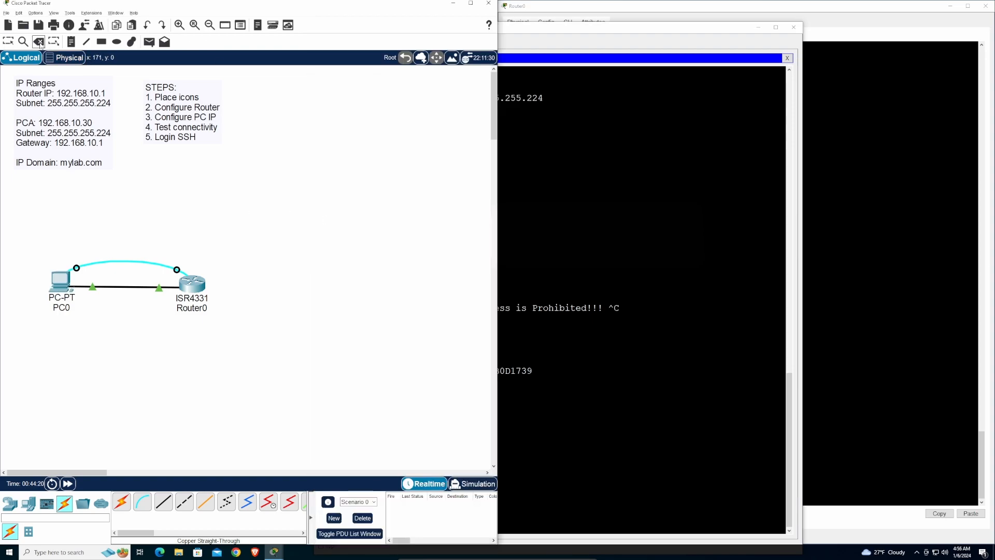
click(123, 260)
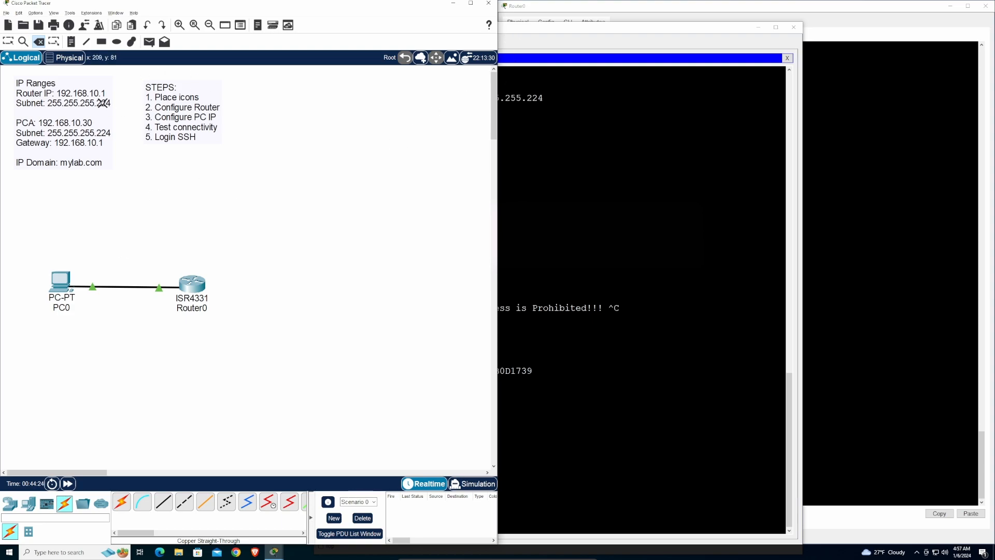
key(Escape)
drag(515, 27, 207, 9)
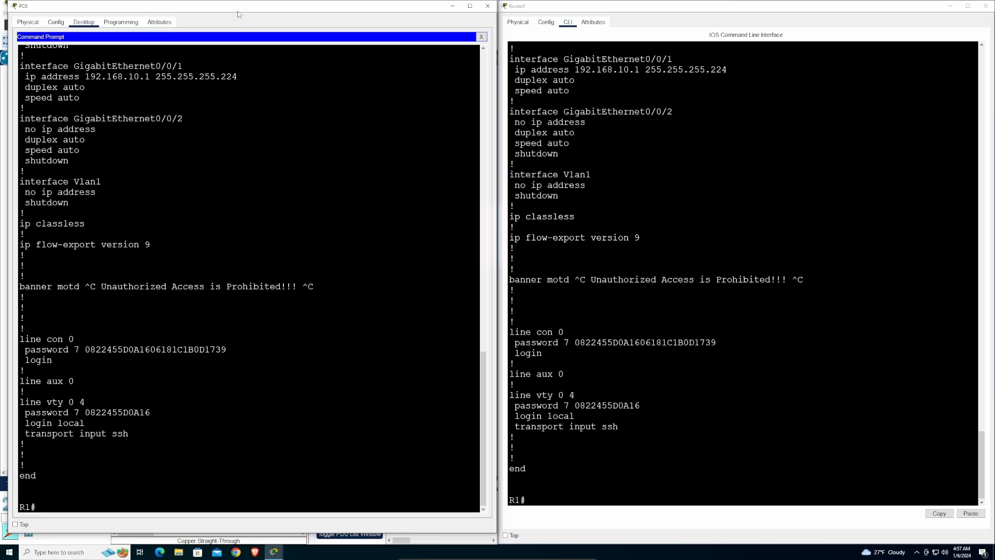
- Set PC0's window back beside Router0's CLI and get fresh R1# prompts over SSH
drag(194, 7, 574, 18)
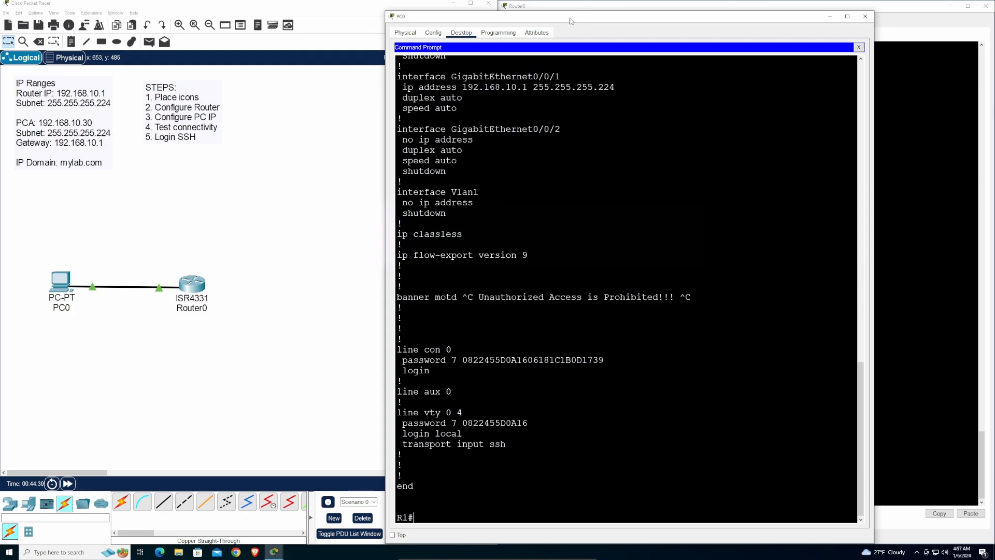
drag(570, 20, 196, 10)
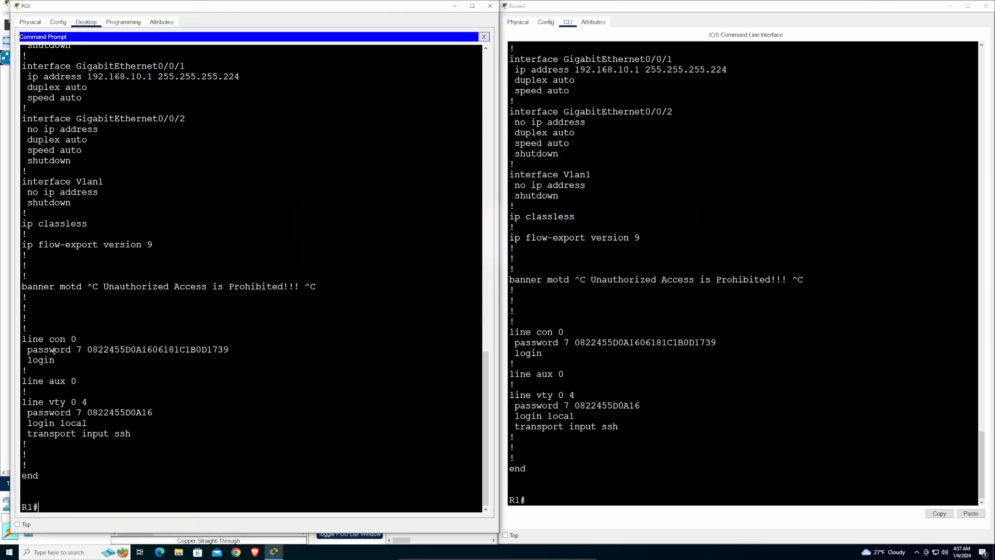
key(Return)
key(Return)
key(Return)
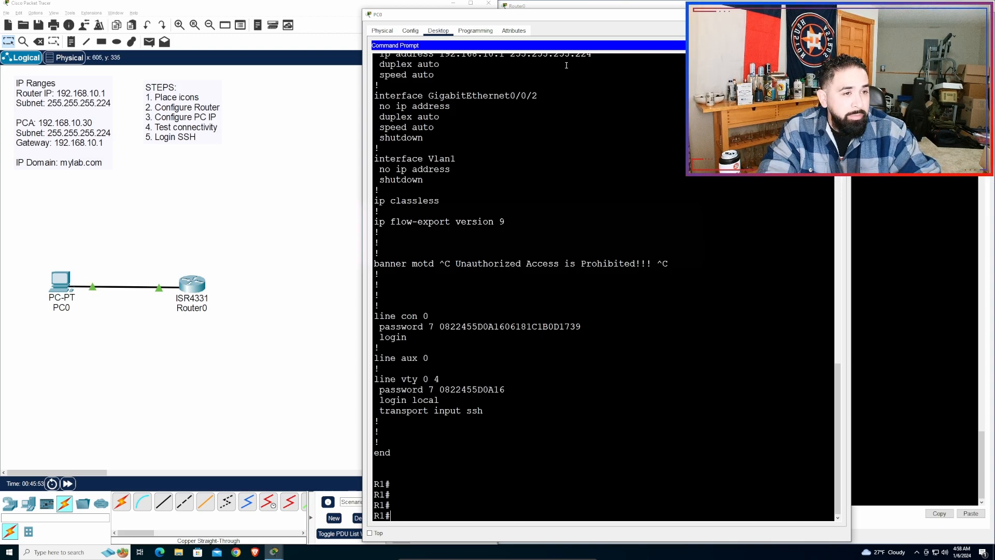
- In PC0's Command Prompt, highlight the ping to 192.168.10.1, its four replies, and the ssh login command
scroll(549, 226, up, 20)
scroll(546, 223, up, 9)
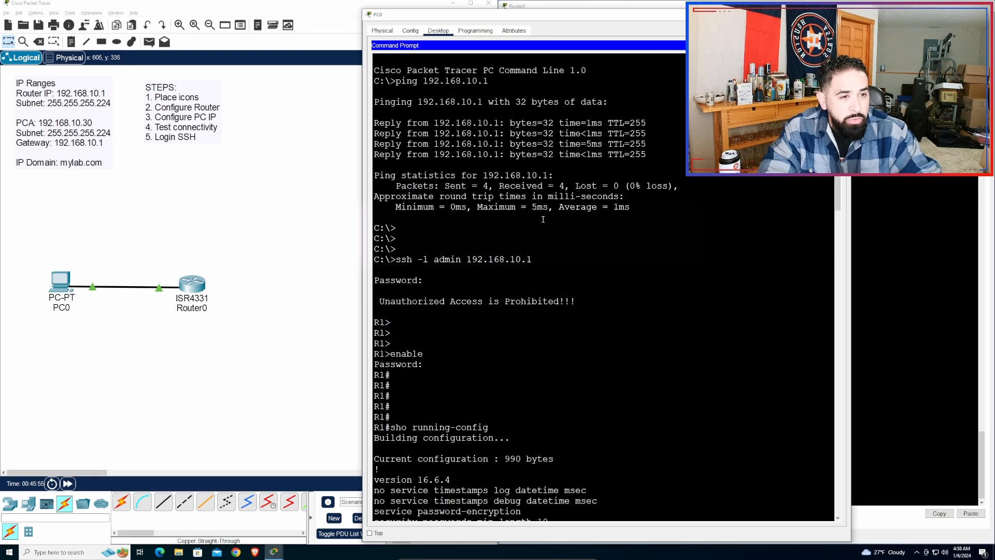
drag(420, 102, 512, 102)
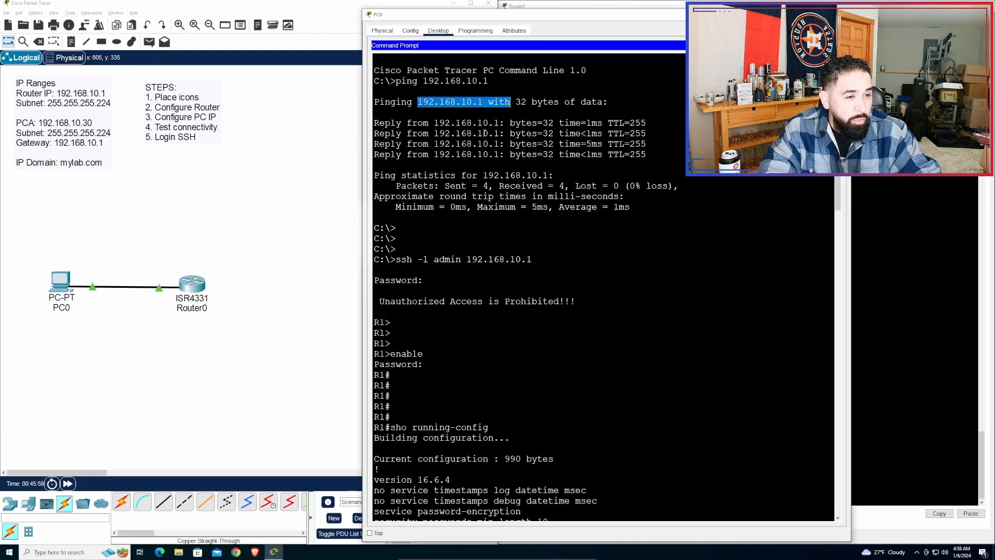
drag(407, 123, 597, 167)
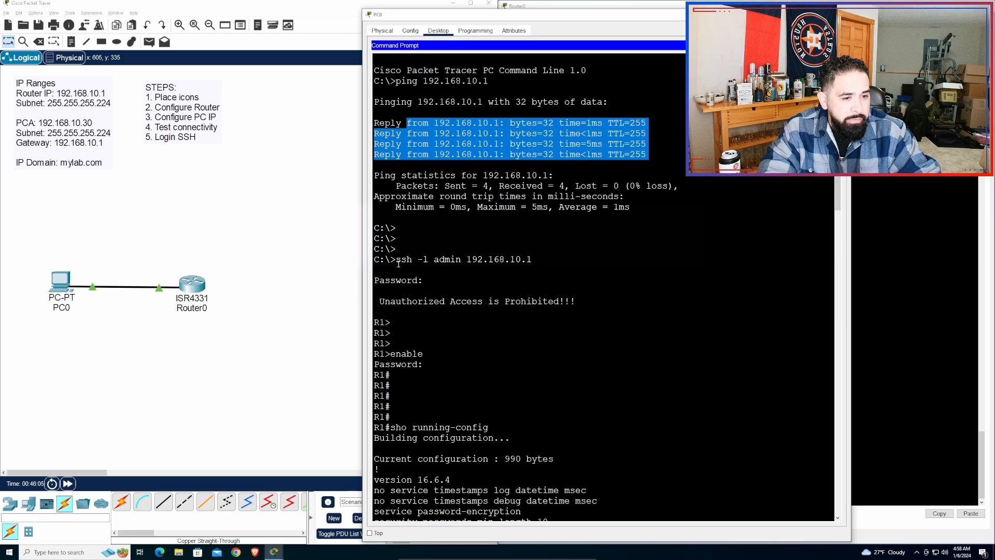
drag(397, 260, 532, 260)
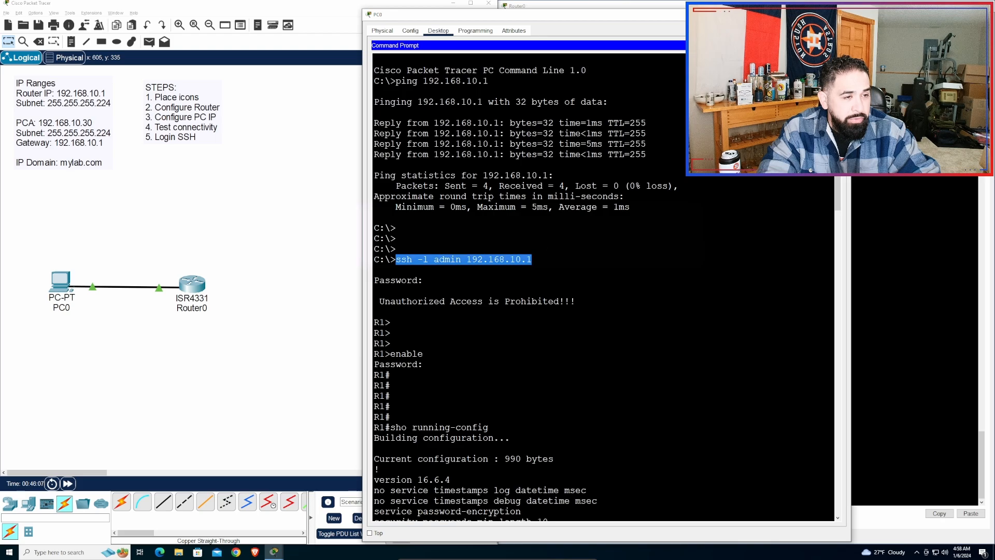
click(585, 297)
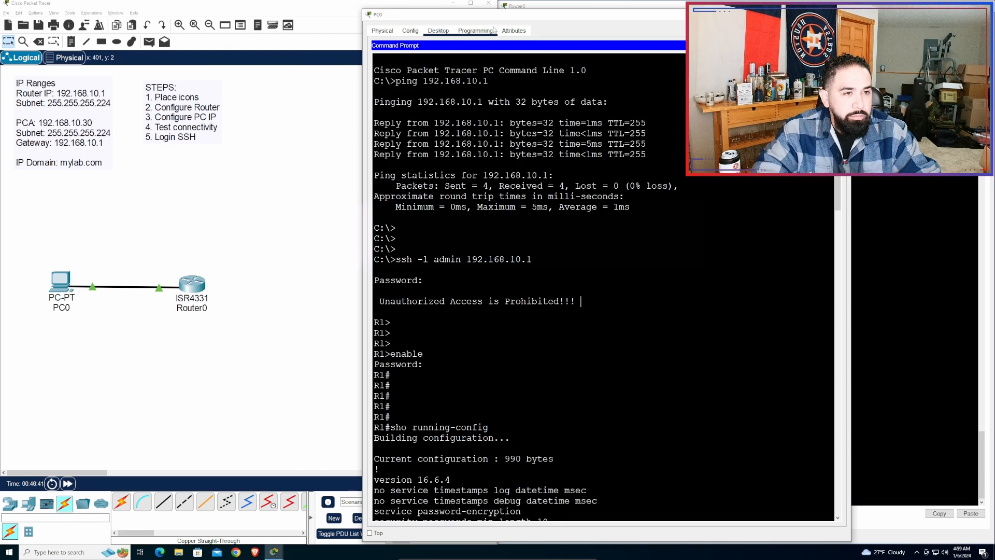
- Move PC0's terminal beside Router0's CLI and highlight the ping request with its four replies
drag(527, 16, 172, 8)
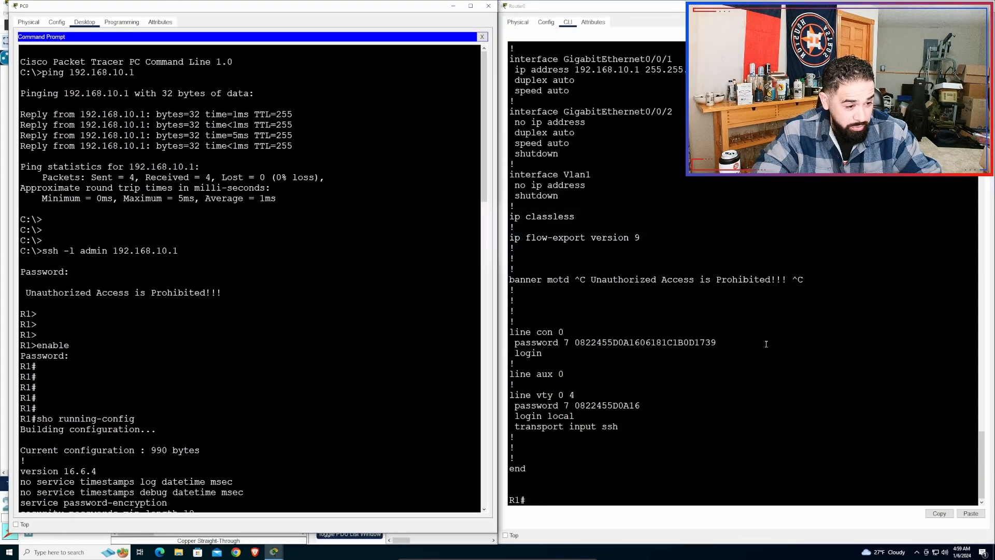
scroll(656, 147, up, 3)
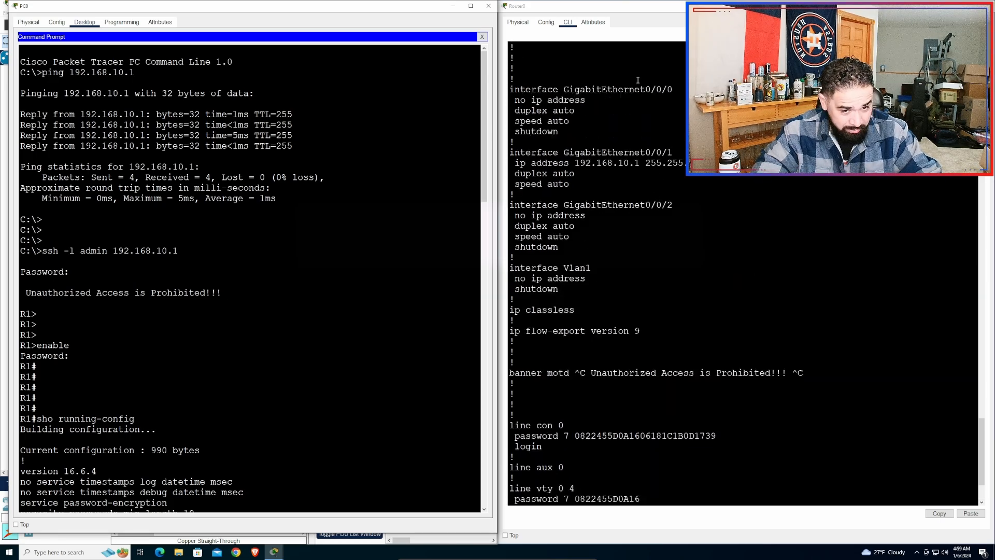
scroll(81, 292, down, 3)
scroll(164, 337, up, 3)
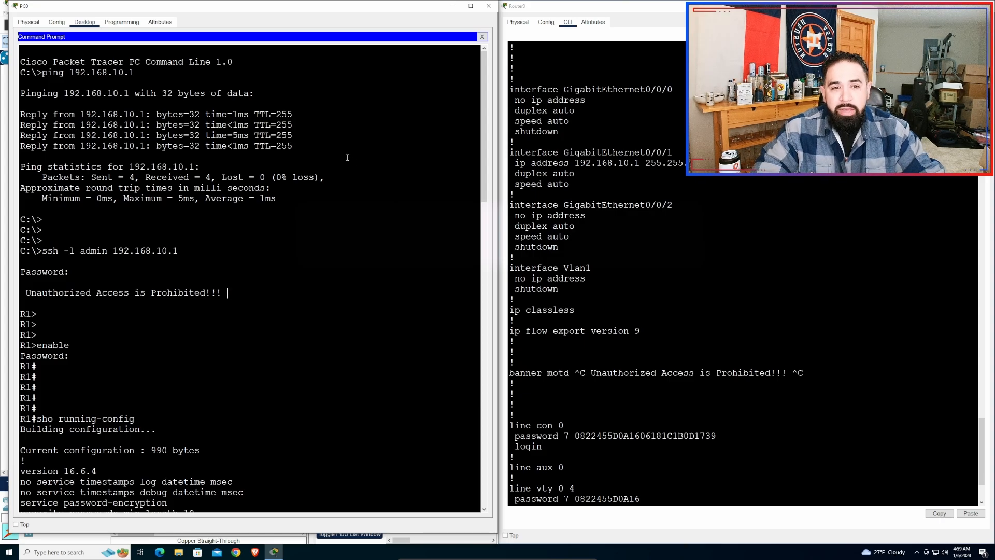
drag(295, 146, 20, 94)
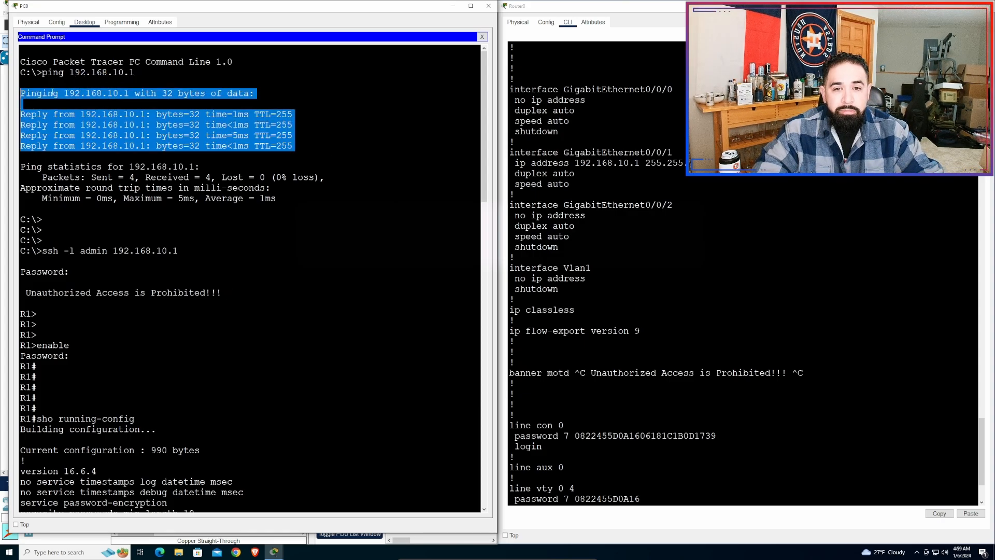
click(291, 200)
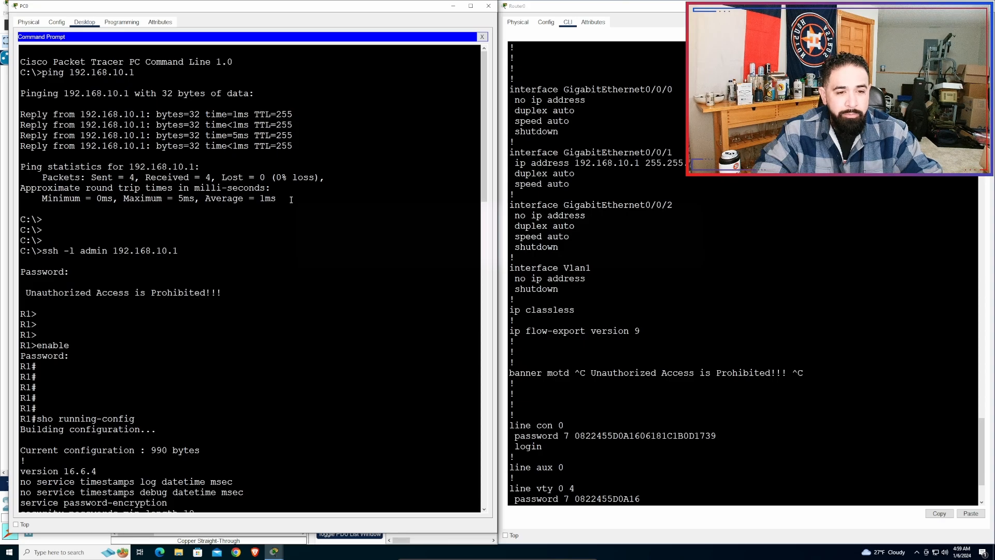